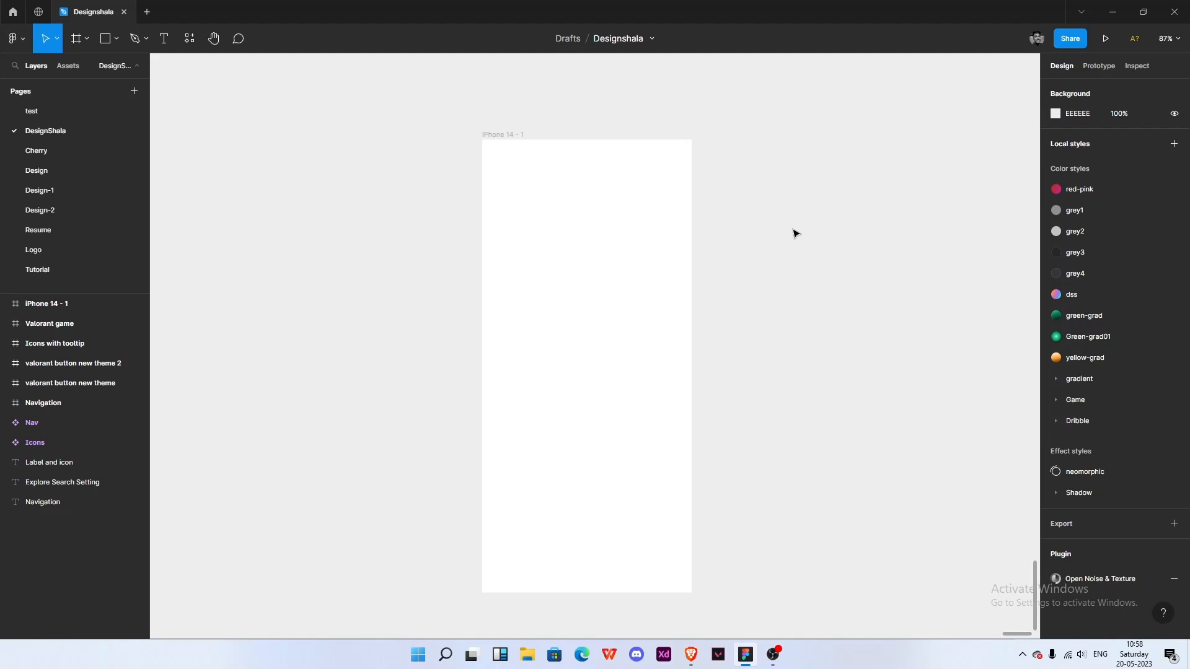
- Add a text label reading 60% to the right of the iPhone 14 frame
click(661, 223)
scroll(661, 223, right, 4)
scroll(662, 223, down, 1)
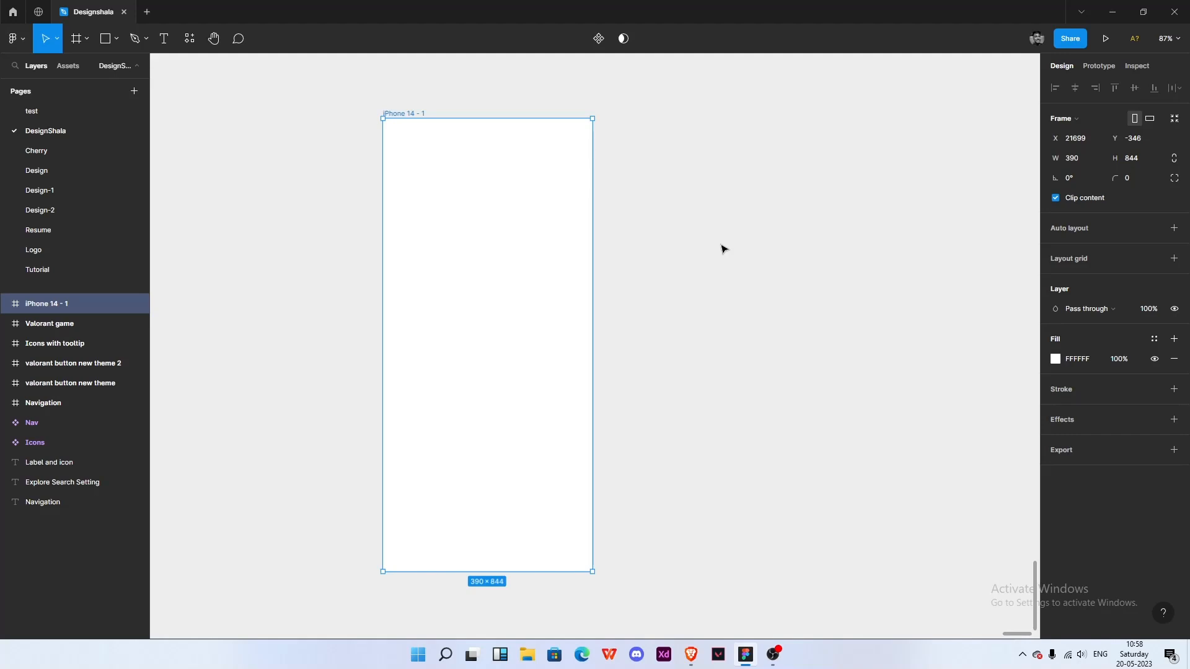
click(687, 215)
drag(582, 231, 752, 249)
click(640, 236)
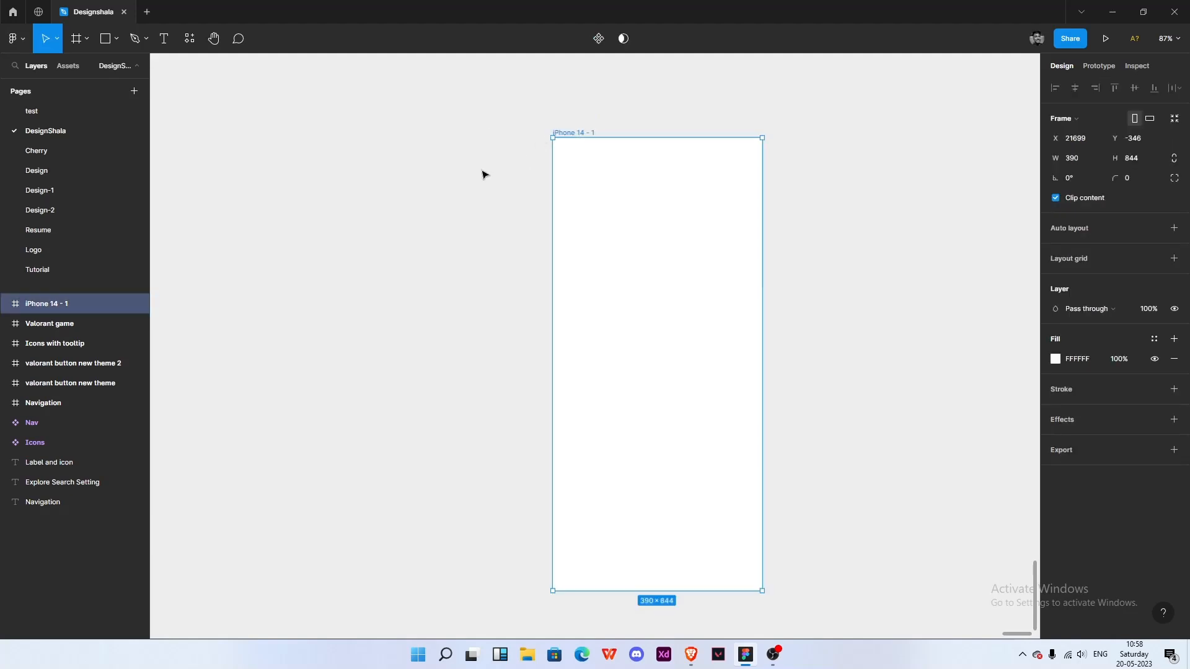
drag(800, 170, 643, 158)
click(671, 181)
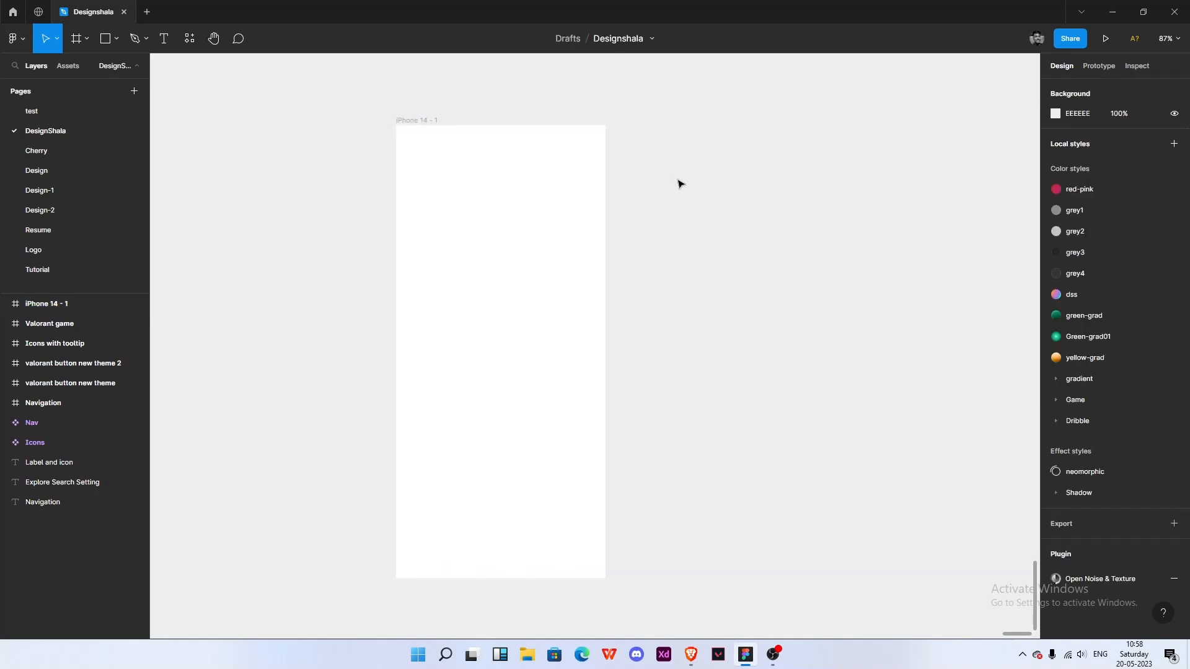
key(t)
click(691, 190)
text(60)
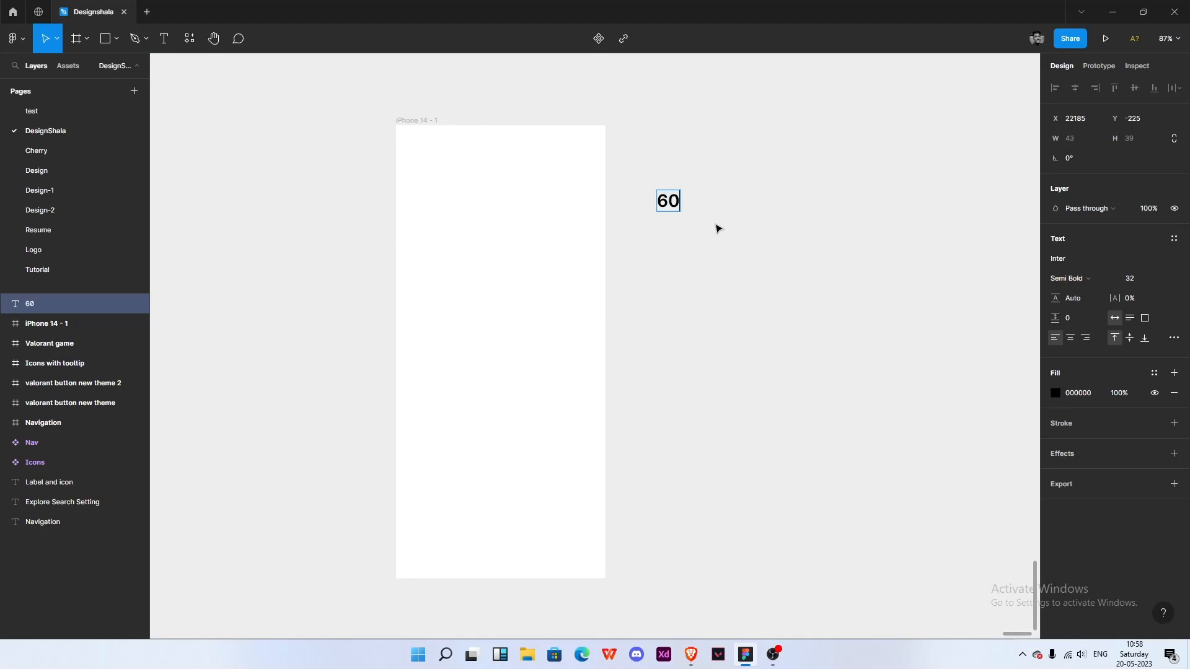
text(S)
key(BackSpace)
text(%)
key(Escape)
- Move the 60% label up, level with the top of the frame
drag(672, 202, 662, 174)
click(710, 233)
drag(711, 232, 724, 243)
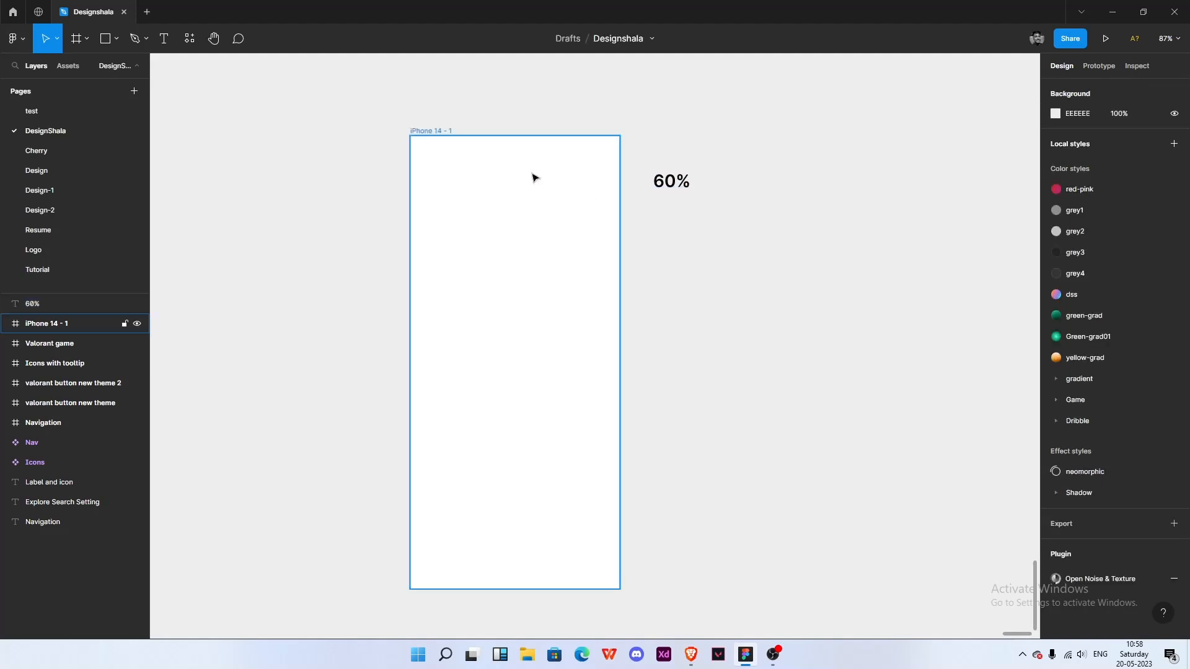
- Draw a square about 105 × 105 beside the 60% label
click(531, 176)
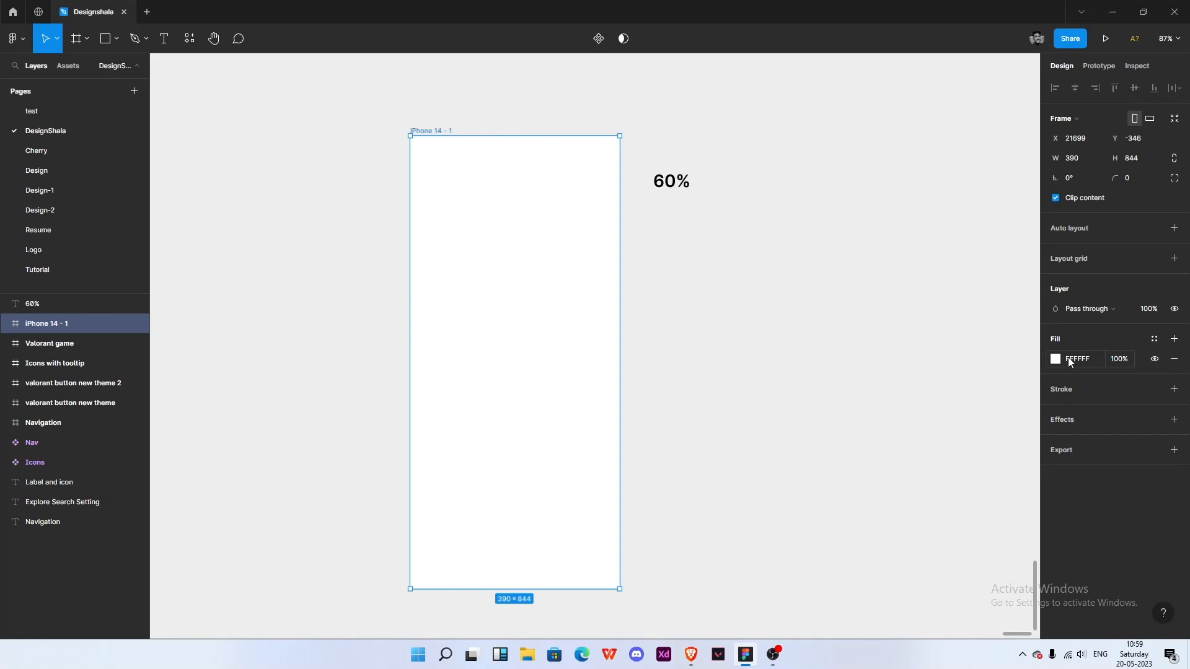
click(738, 229)
scroll(746, 199, right, 2)
key(r)
mouse_move(651, 156)
mouse_down()
mouse_move(707, 212)
mouse_move(685, 192)
mouse_up()
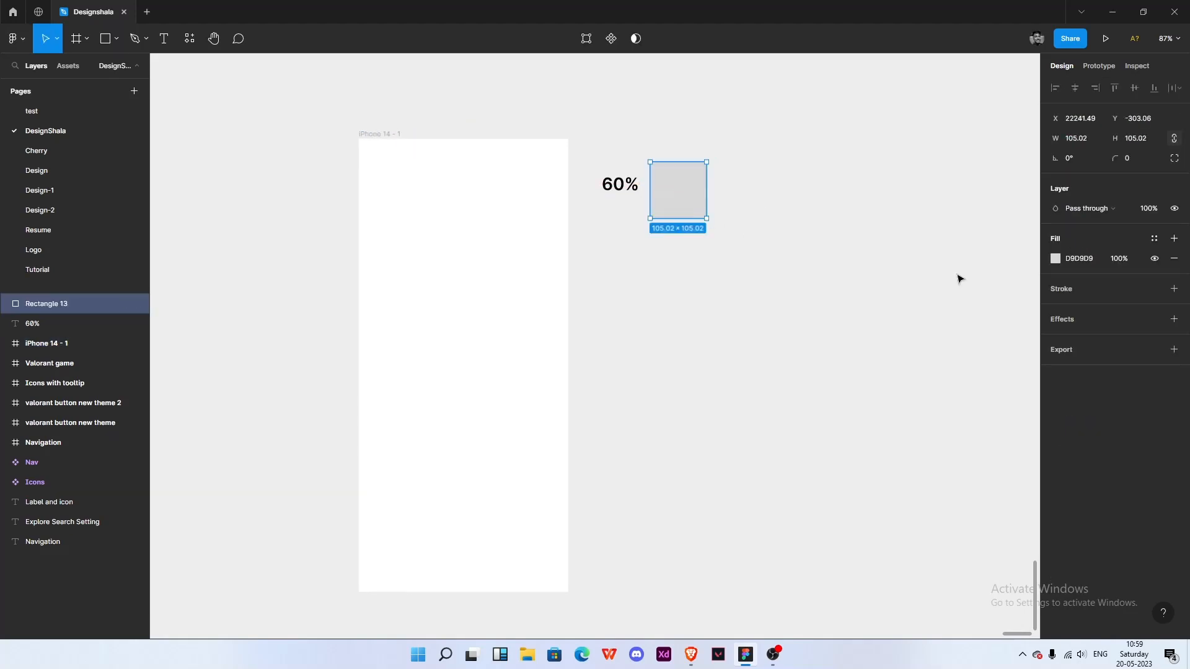
- Set the square's fill colour to FAFAFA
click(1056, 258)
drag(964, 288, 866, 285)
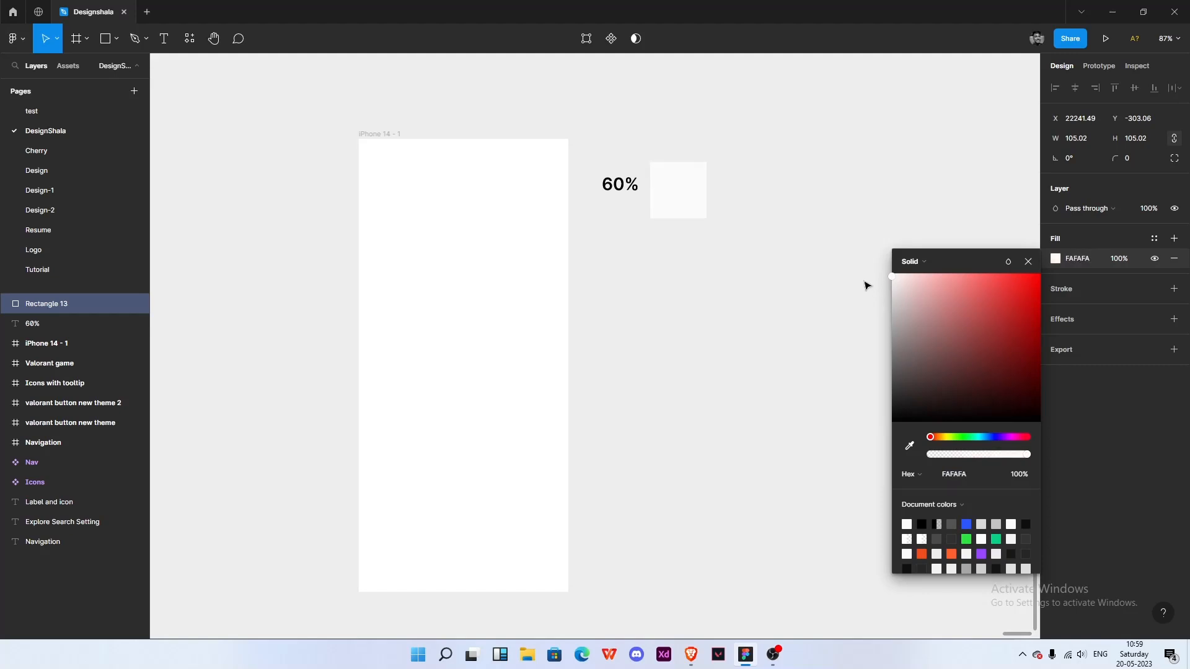
click(1030, 264)
- Set the phone frame's fill by sampling the square's colour with the eyedropper
click(415, 149)
click(1056, 359)
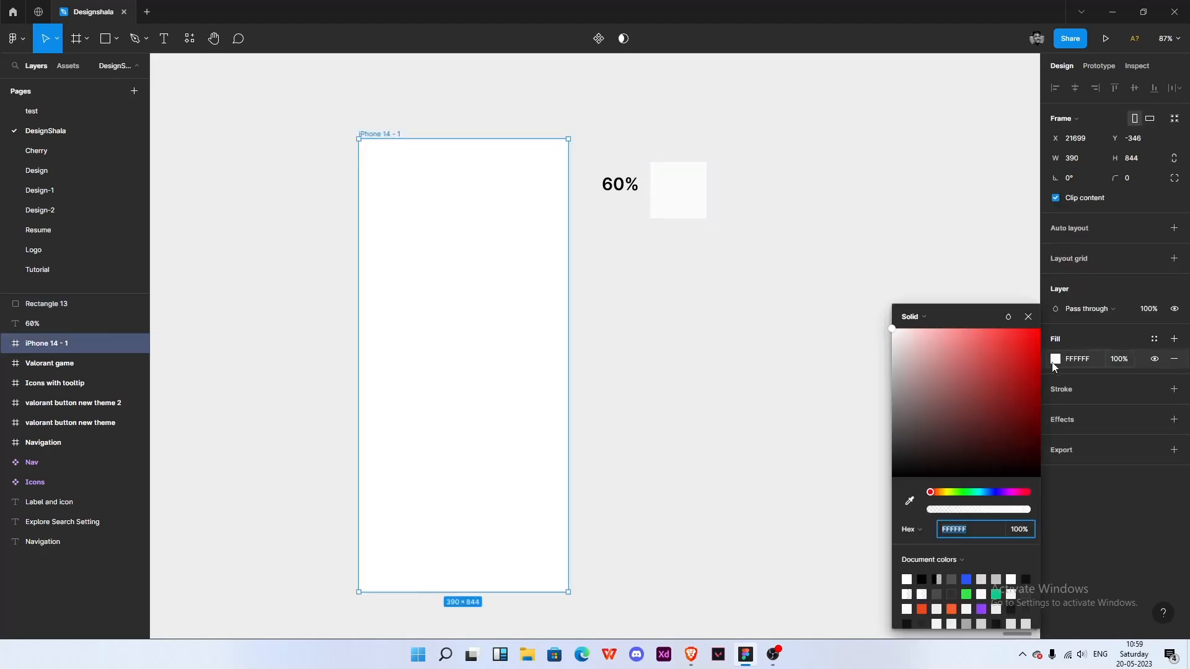
click(910, 501)
click(693, 203)
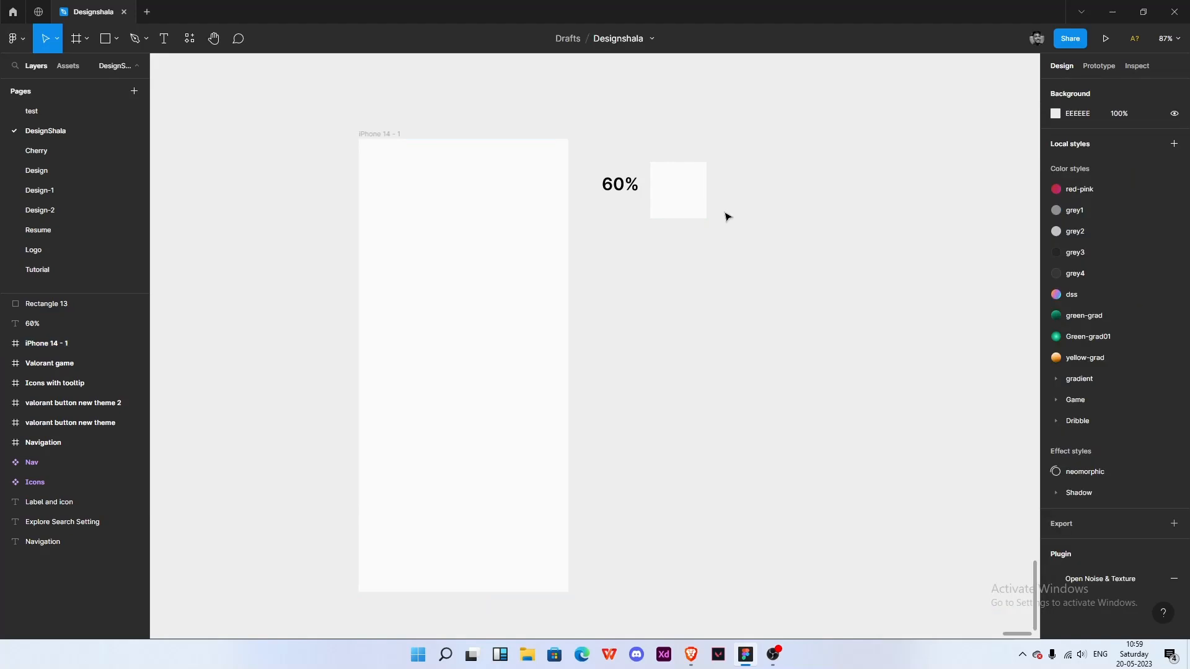
- Duplicate the 60% label below itself and change the copy to 30%
scroll(682, 217, left, 2)
click(656, 248)
scroll(744, 230, right, 2)
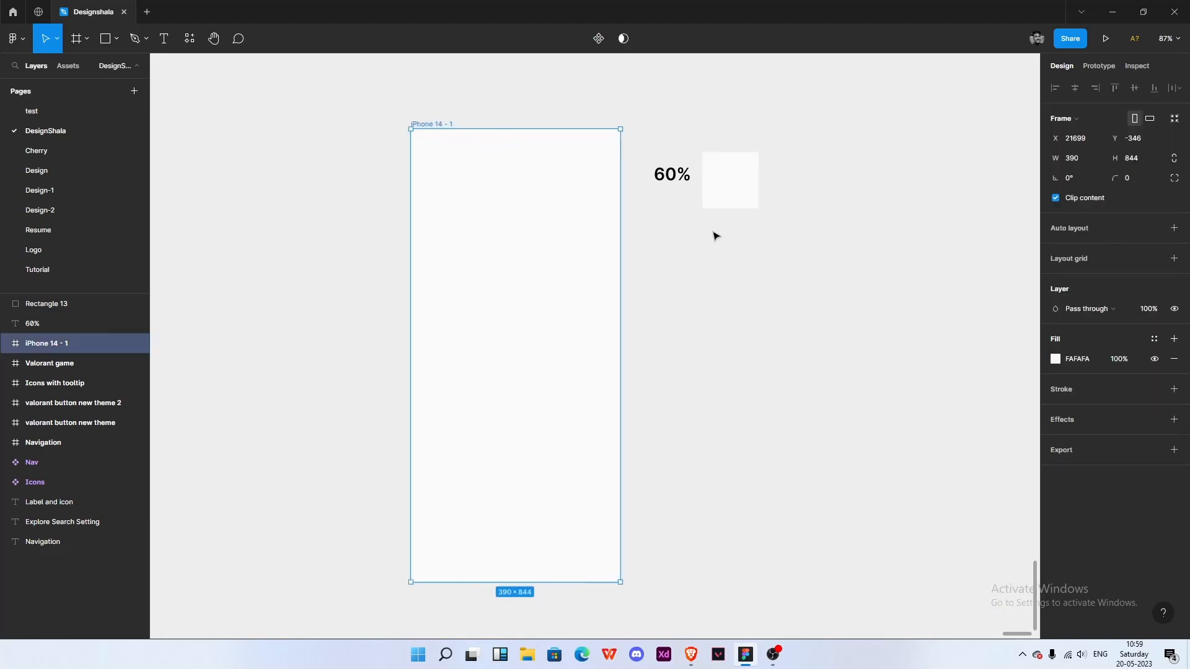
click(672, 177)
drag(672, 177, 681, 249)
double_click(682, 250)
click(663, 250)
key(BackSpace)
text(3)
click(734, 236)
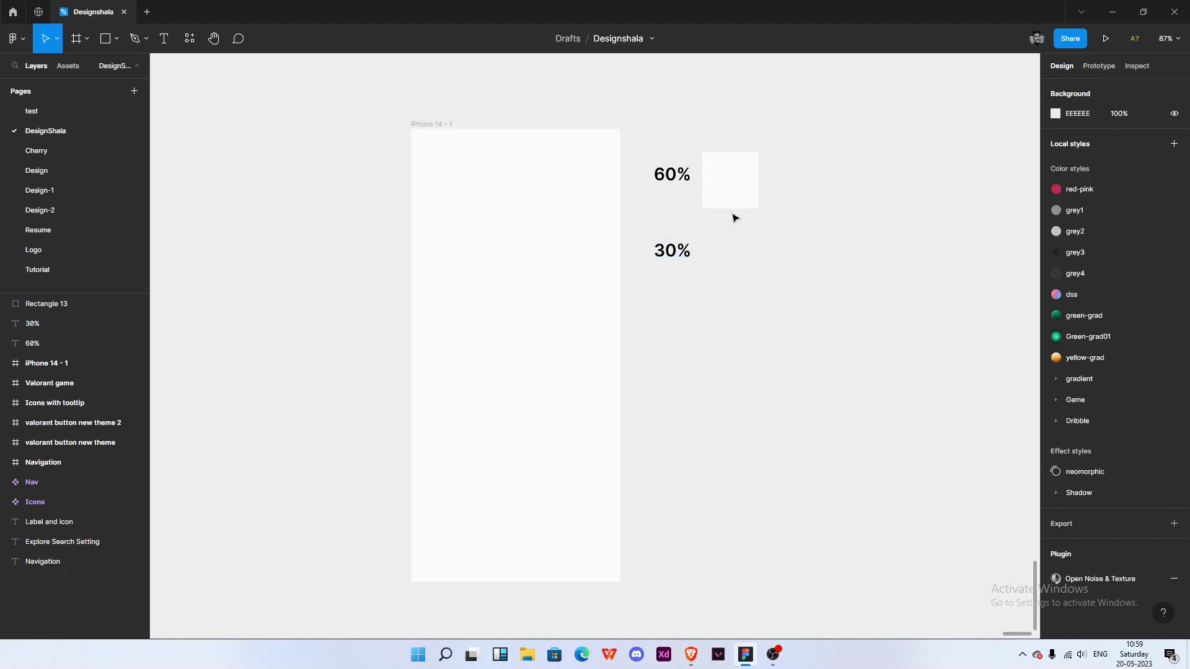
- Duplicate the square next to the 30% label
click(733, 177)
drag(733, 178, 732, 267)
shift+click(692, 253)
click(824, 263)
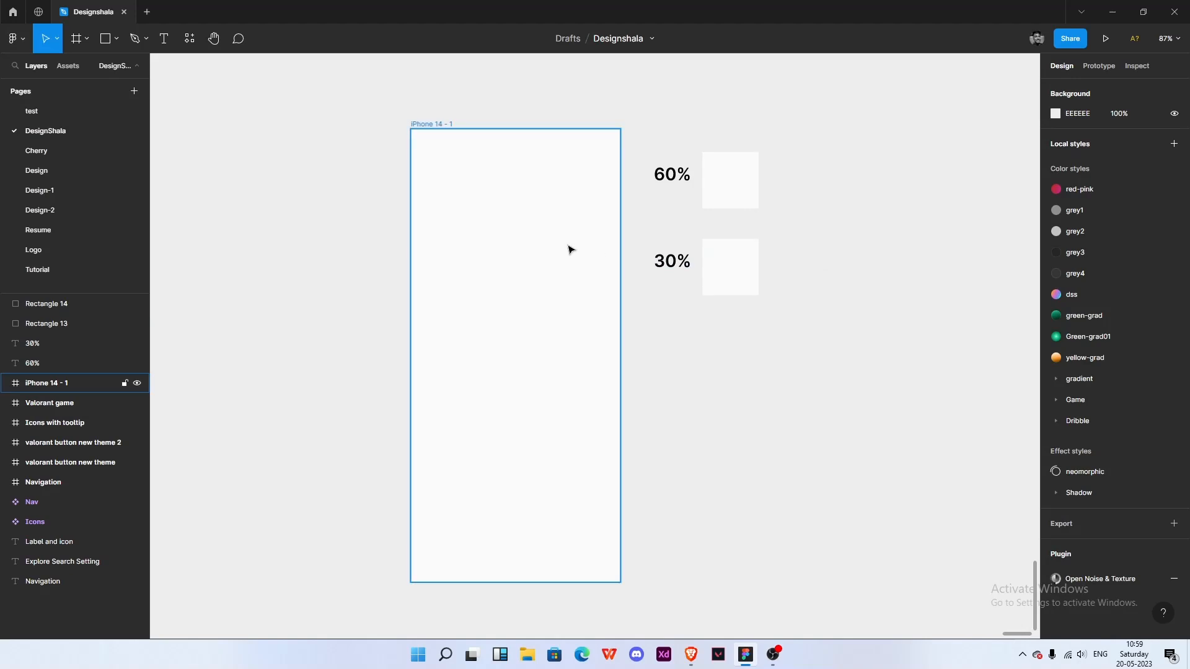
- Try adding auto layout to the phone frame, then undo it
scroll(499, 239, up, 1)
click(499, 238)
key(t)
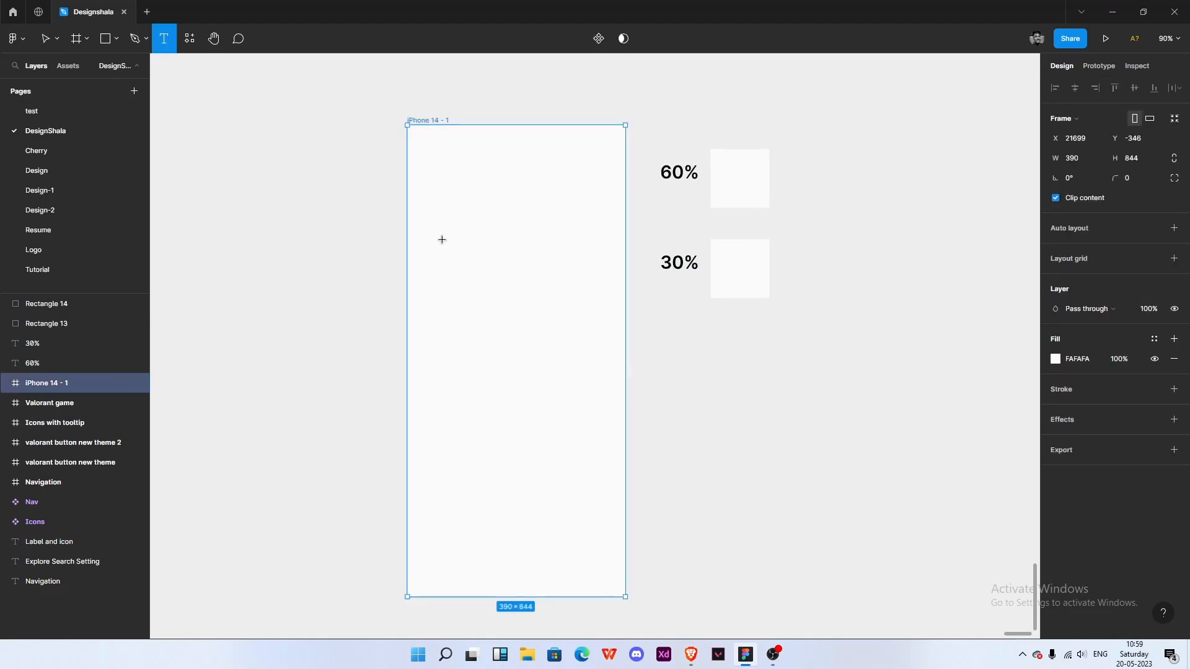
key(Escape)
key(Escape)
click(444, 124)
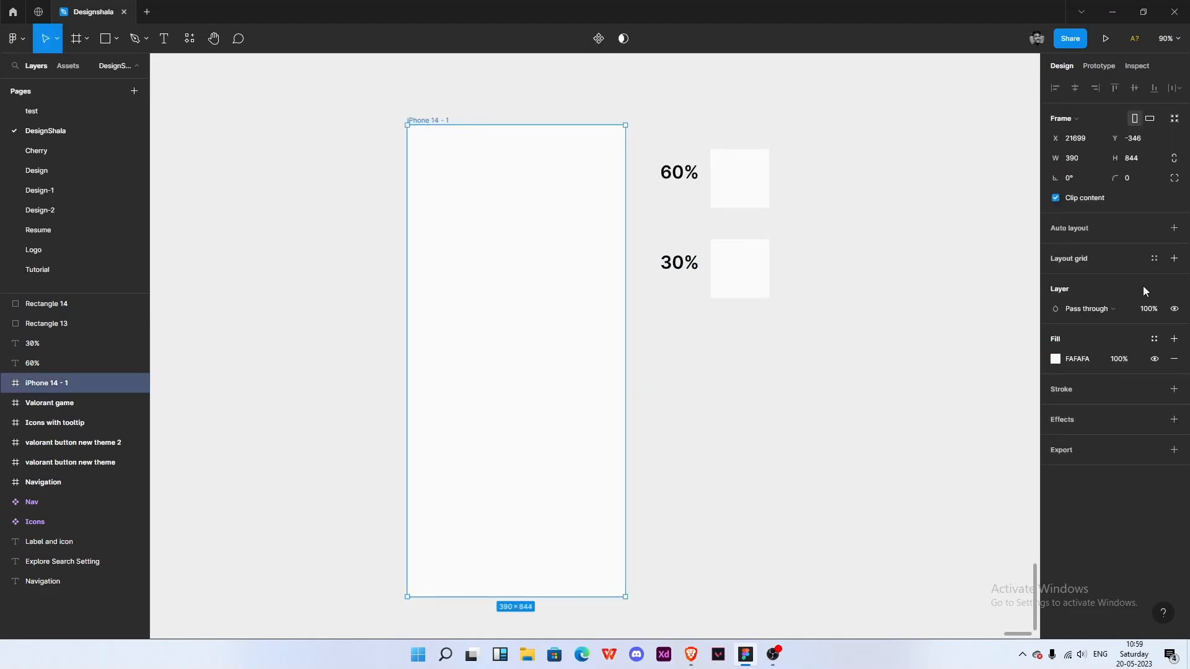
click(1174, 228)
key(ctrl+z)
- Add a column layout grid to the frame with a count of 4 and a margin of 16
click(1174, 258)
click(1055, 279)
click(911, 284)
click(918, 297)
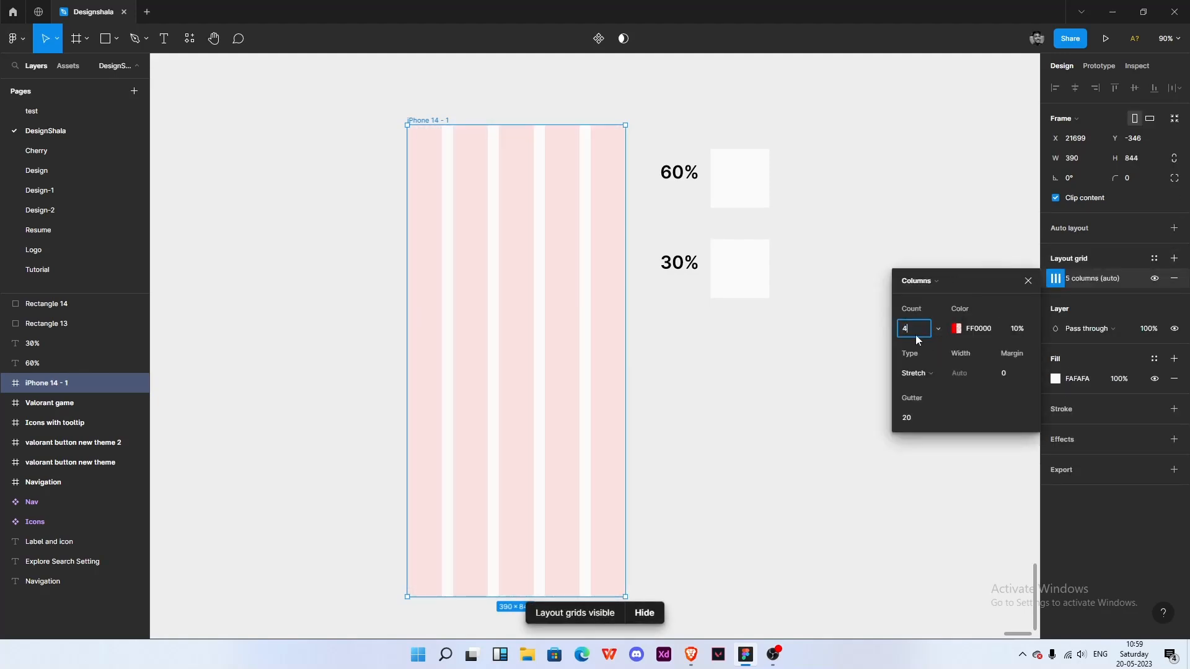
click(916, 335)
text(4)
key(Return)
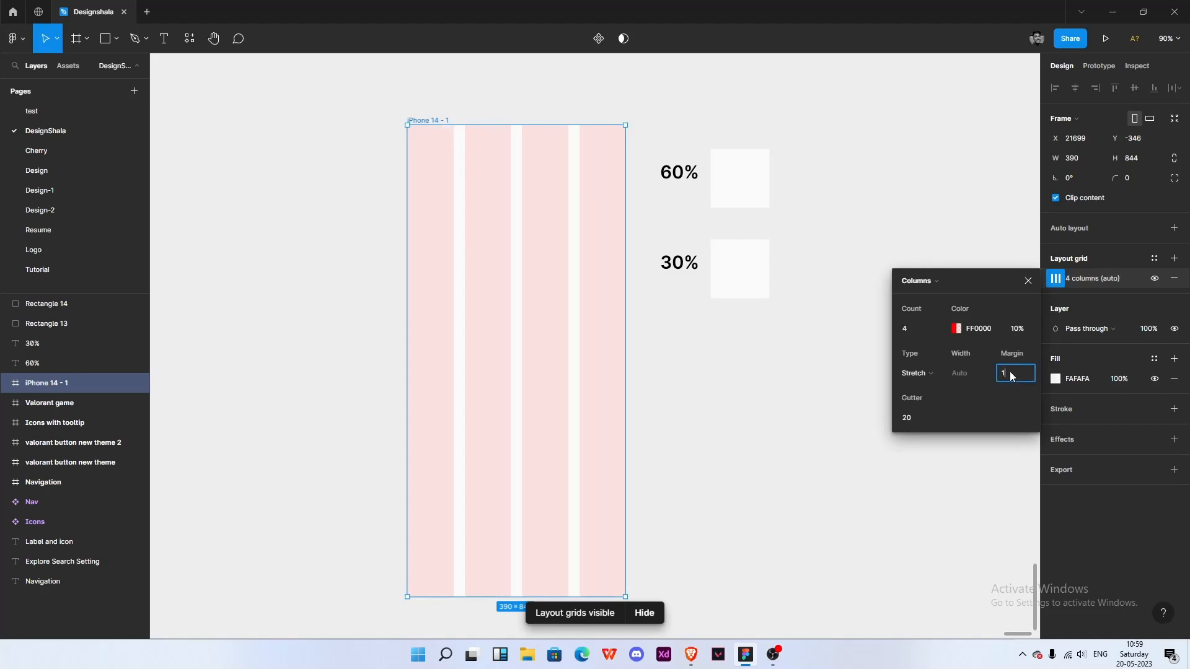
key(Return)
- Change the layout grid colour to BABABA
click(955, 329)
click(957, 332)
drag(763, 371, 721, 403)
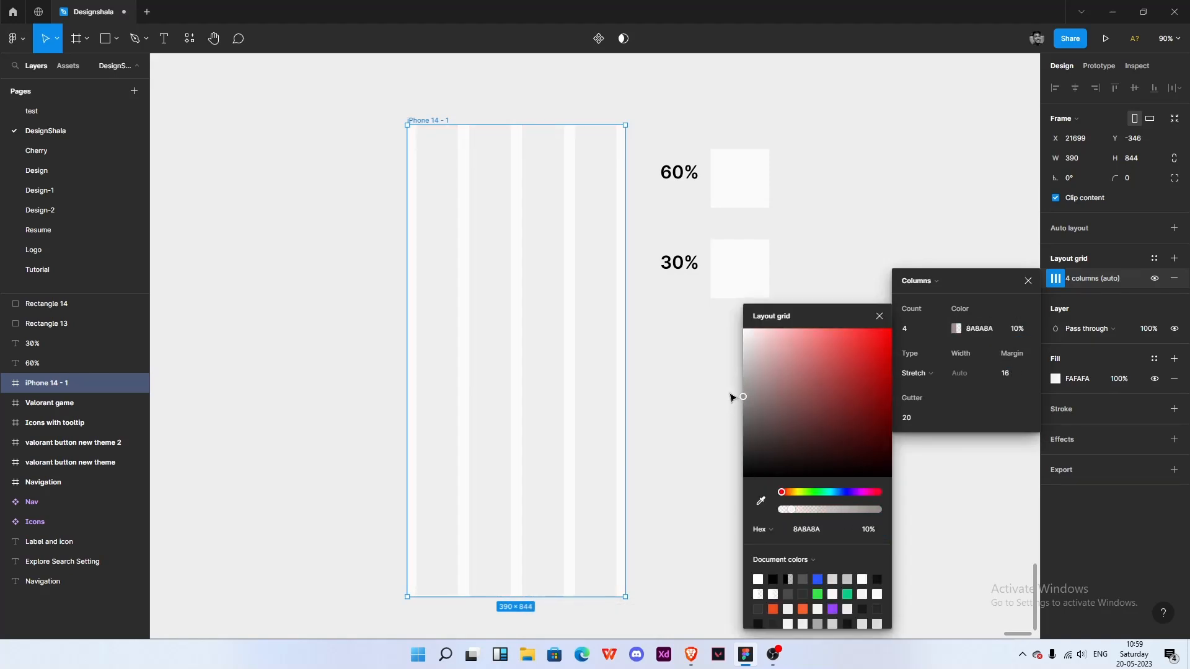
click(879, 316)
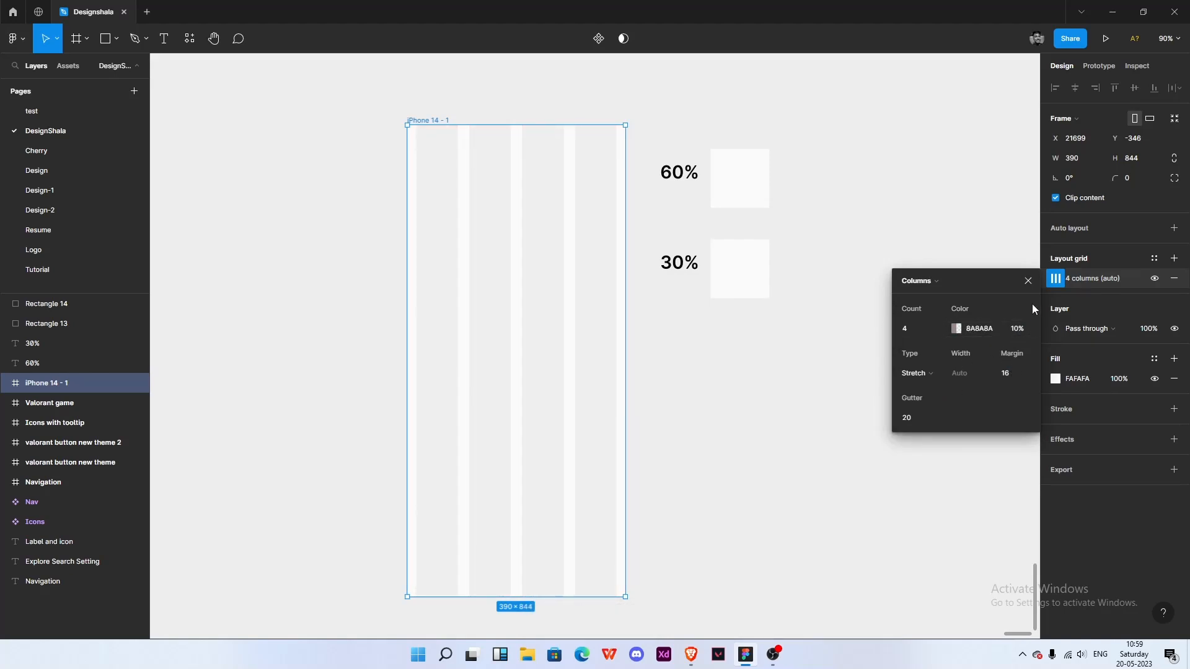
- Add a text heading reading 60-30-10 near the top of the frame
click(820, 348)
drag(731, 386, 793, 410)
key(t)
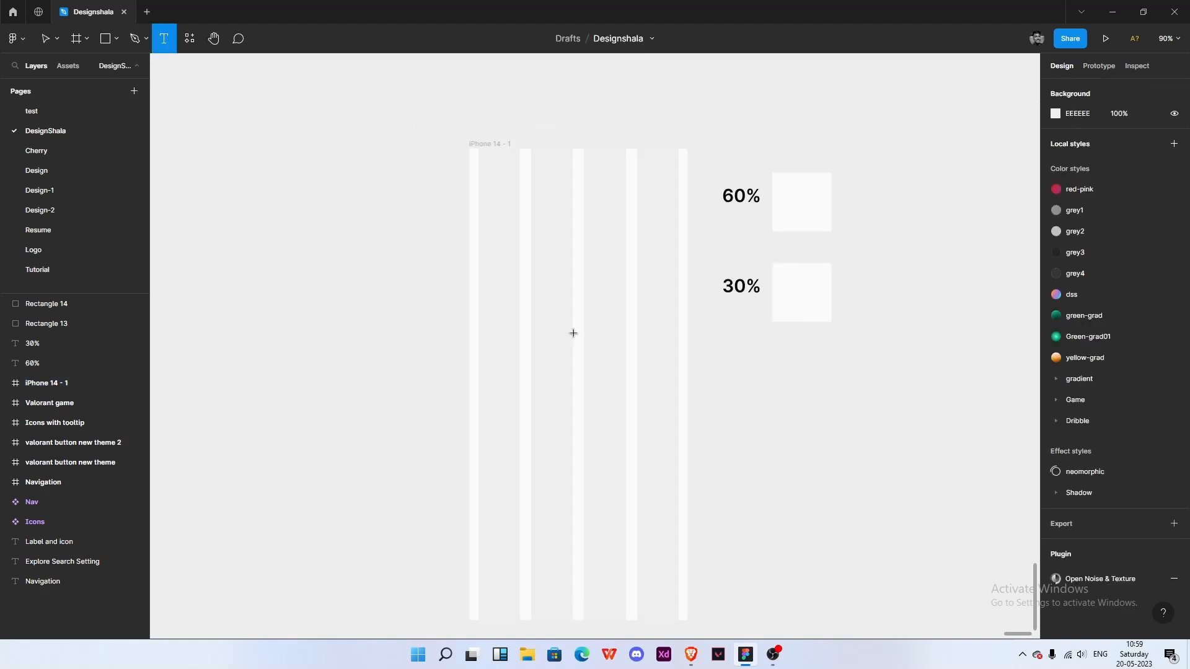
click(483, 212)
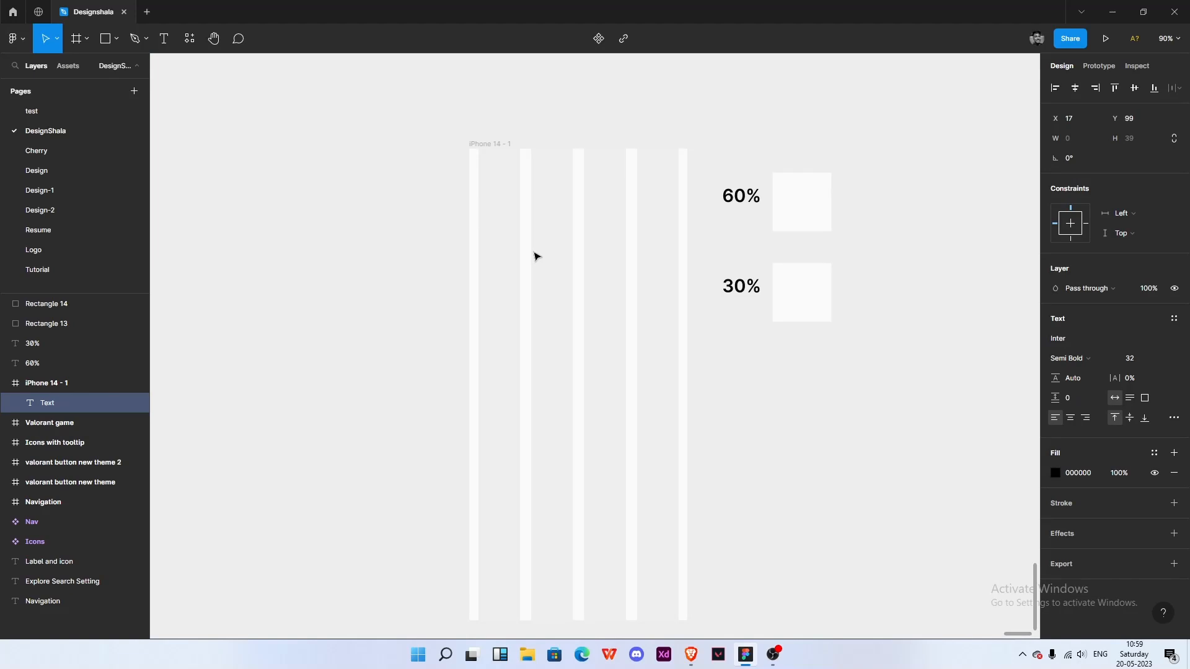
text(60-30-10)
key(Escape)
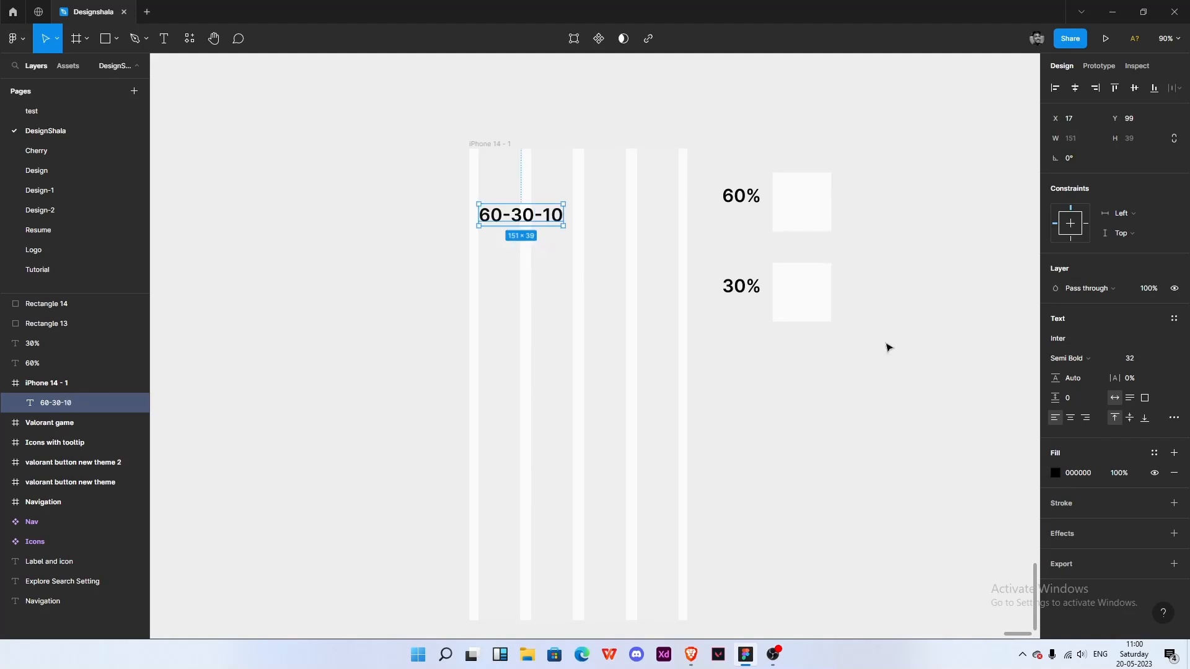
- Set the heading's font size to 42
click(1136, 358)
text(42)
key(Return)
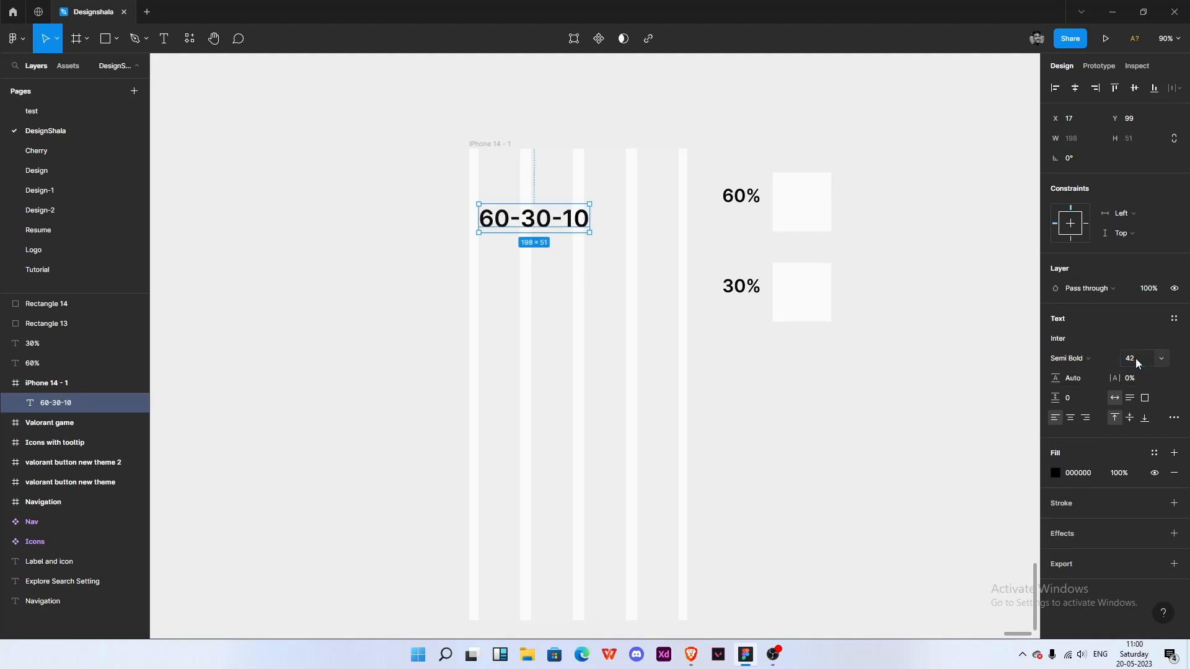
- Duplicate the heading into a text box below it and set its font size to 14
alt+drag(563, 220, 672, 254)
drag(600, 266, 599, 315)
double_click(544, 255)
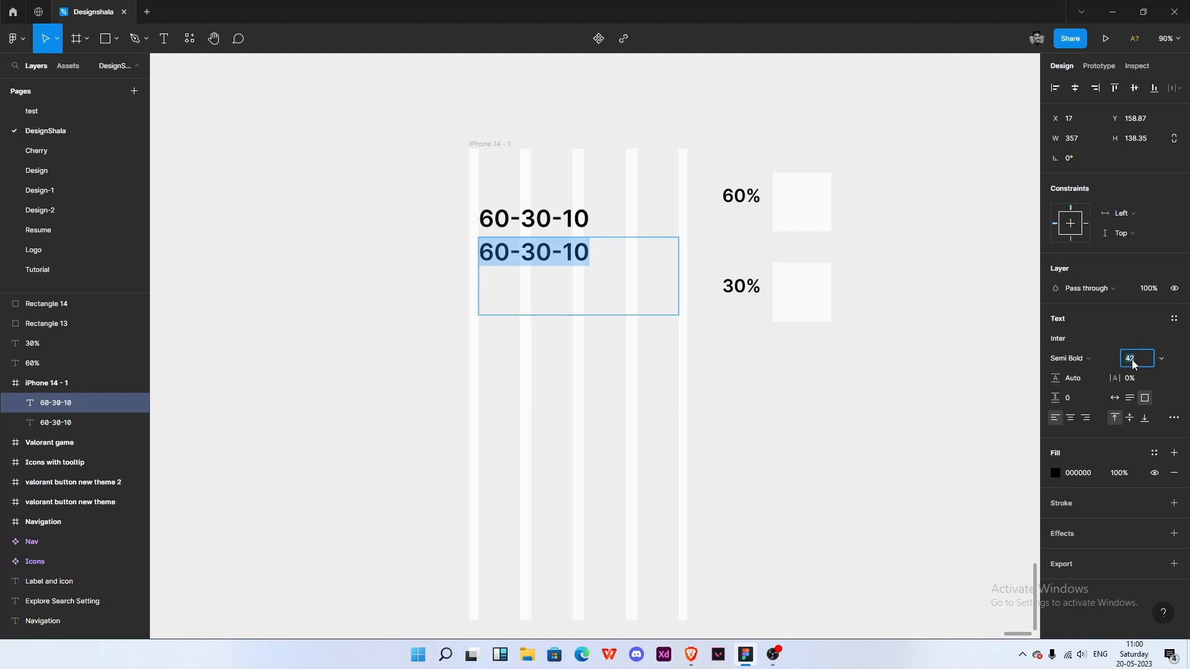
key(Return)
right_click(1123, 361)
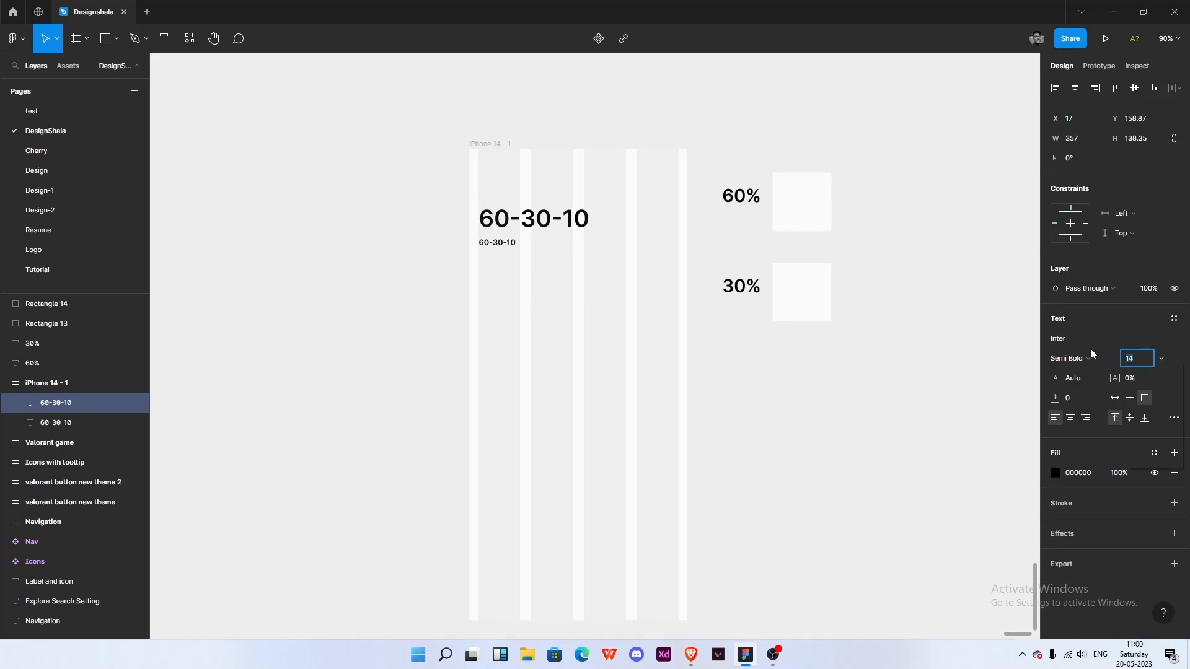
double_click(521, 246)
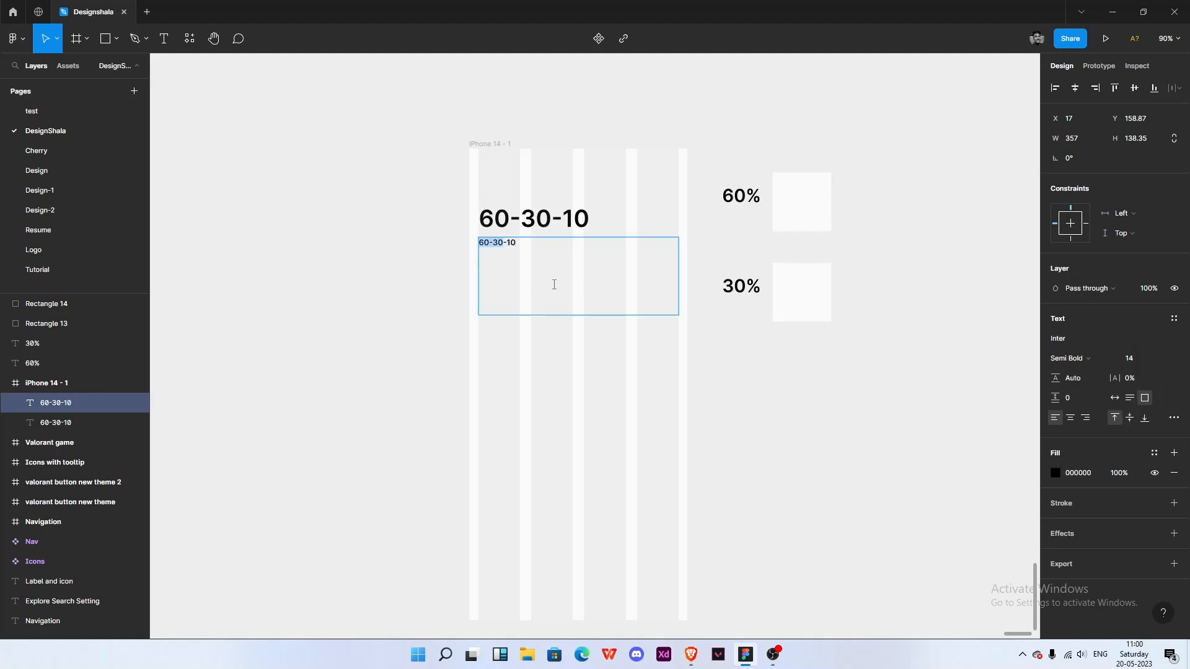
key(Escape)
scroll(606, 343, right, 2)
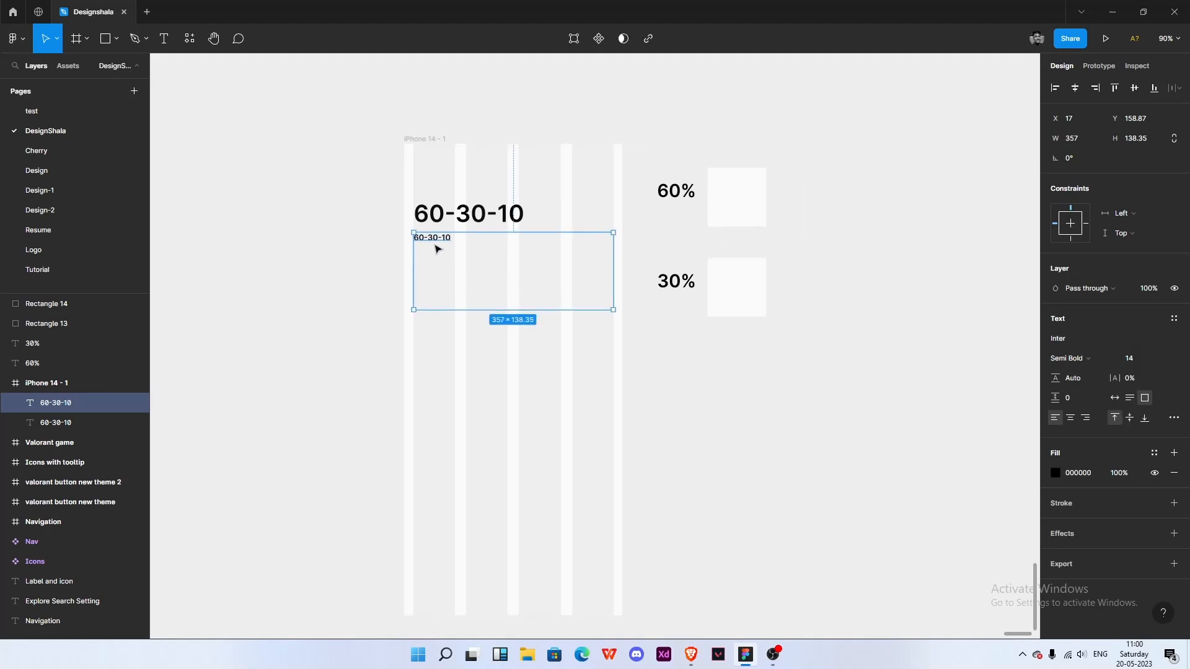
right_click(668, 374)
mouse_move(697, 475)
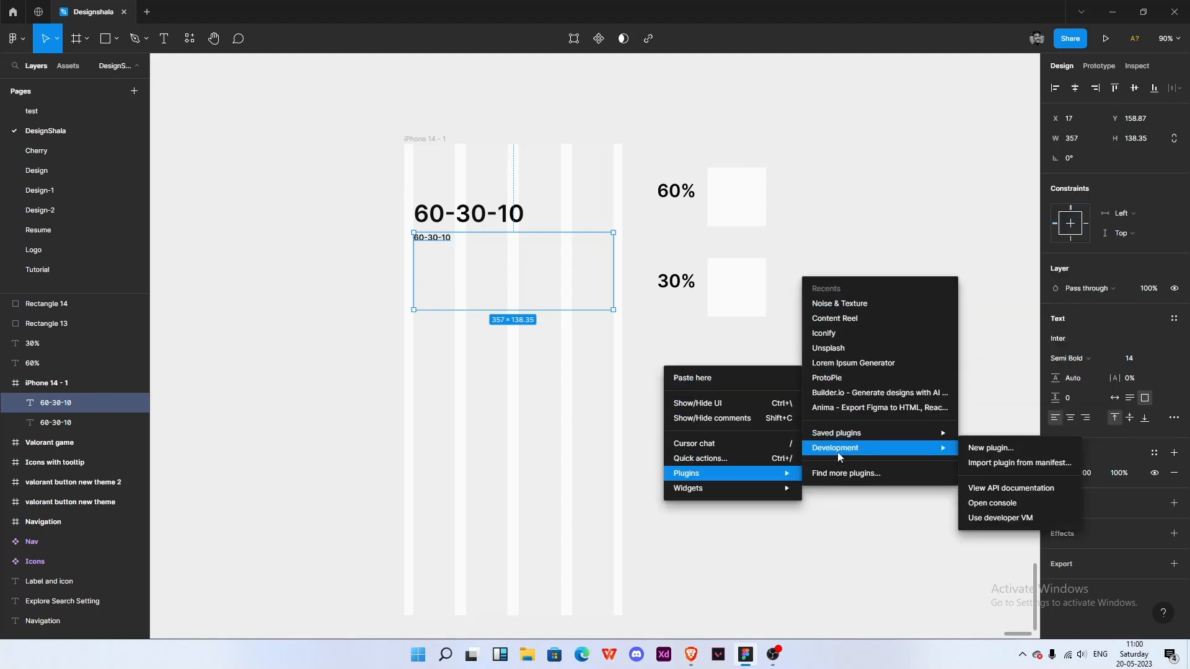
mouse_move(846, 434)
click(1003, 242)
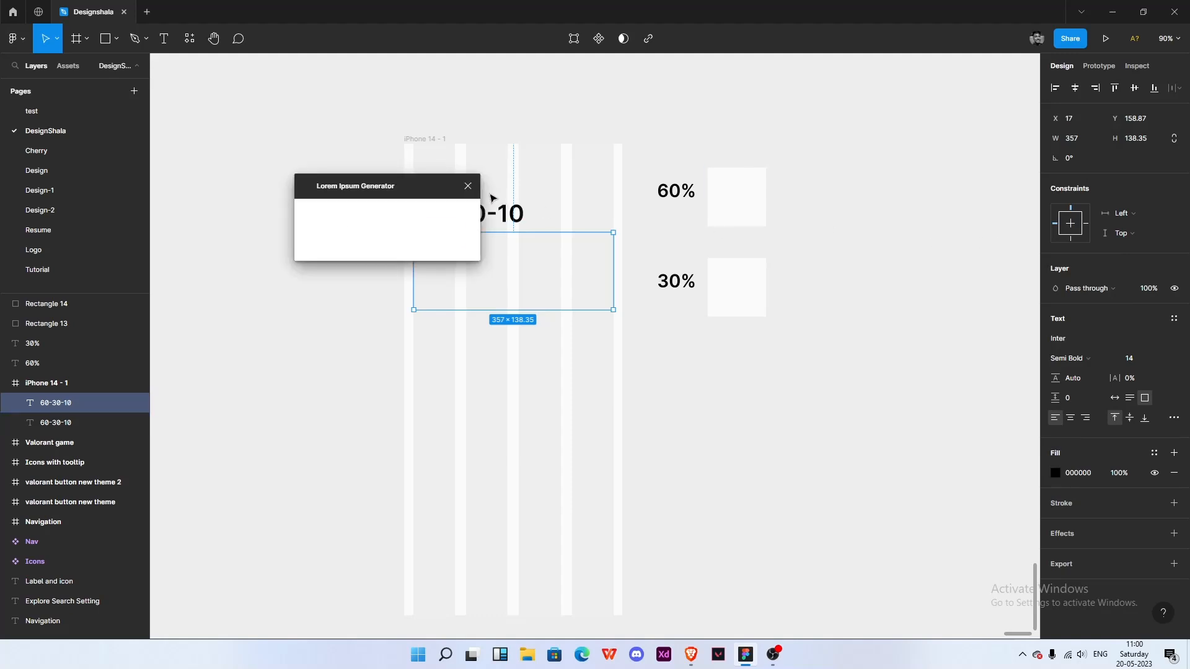
click(467, 184)
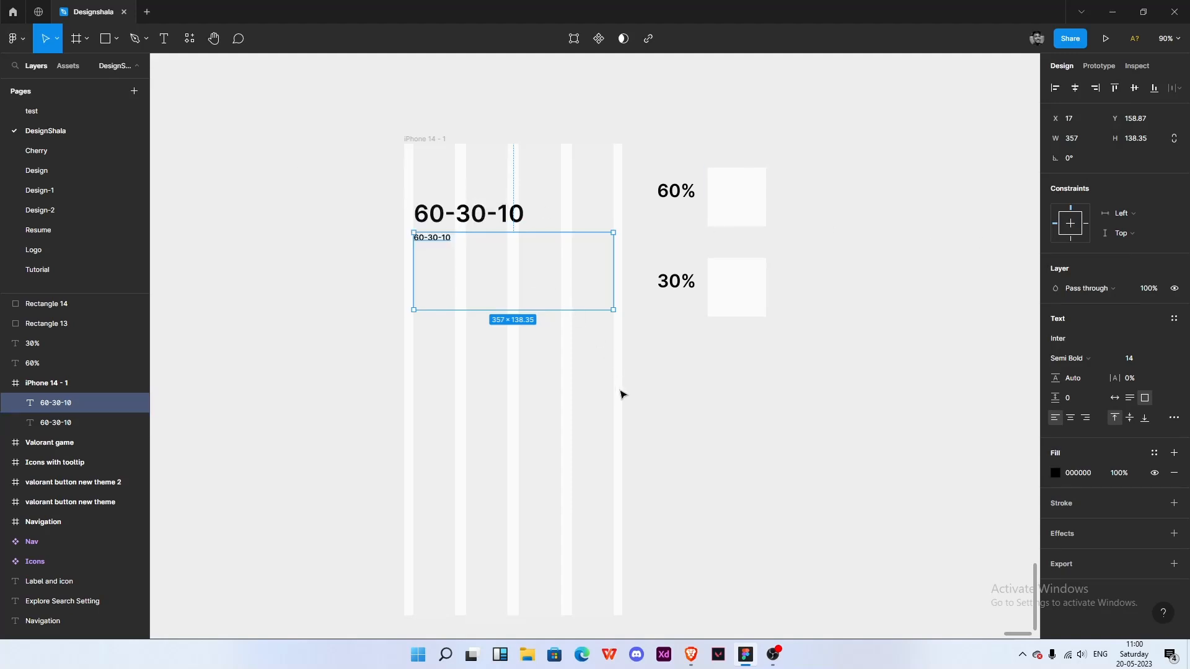
- Launch the Content Reel plugin from the saved plugins and open its Text section
right_click(580, 300)
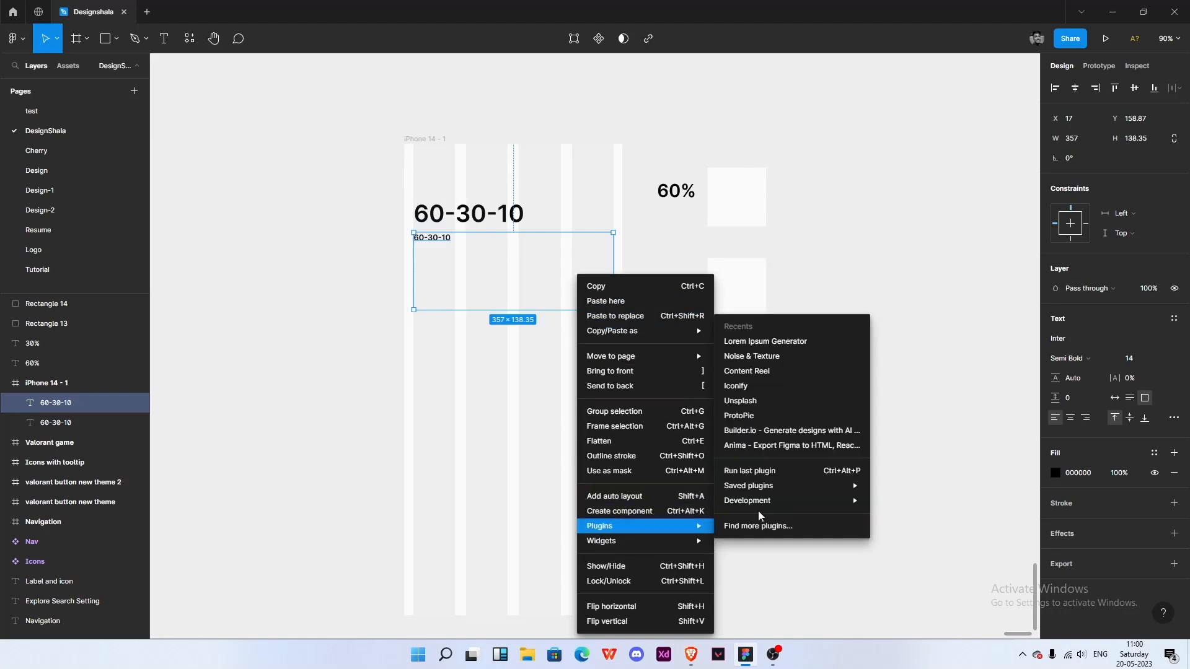
mouse_move(744, 502)
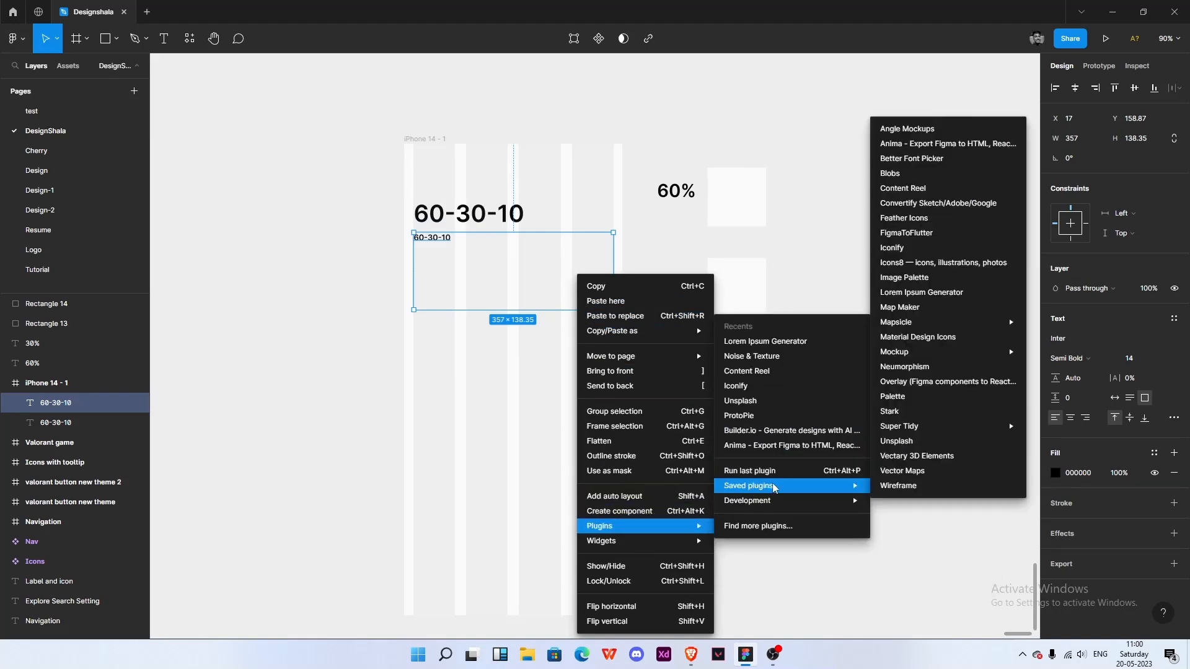
click(900, 191)
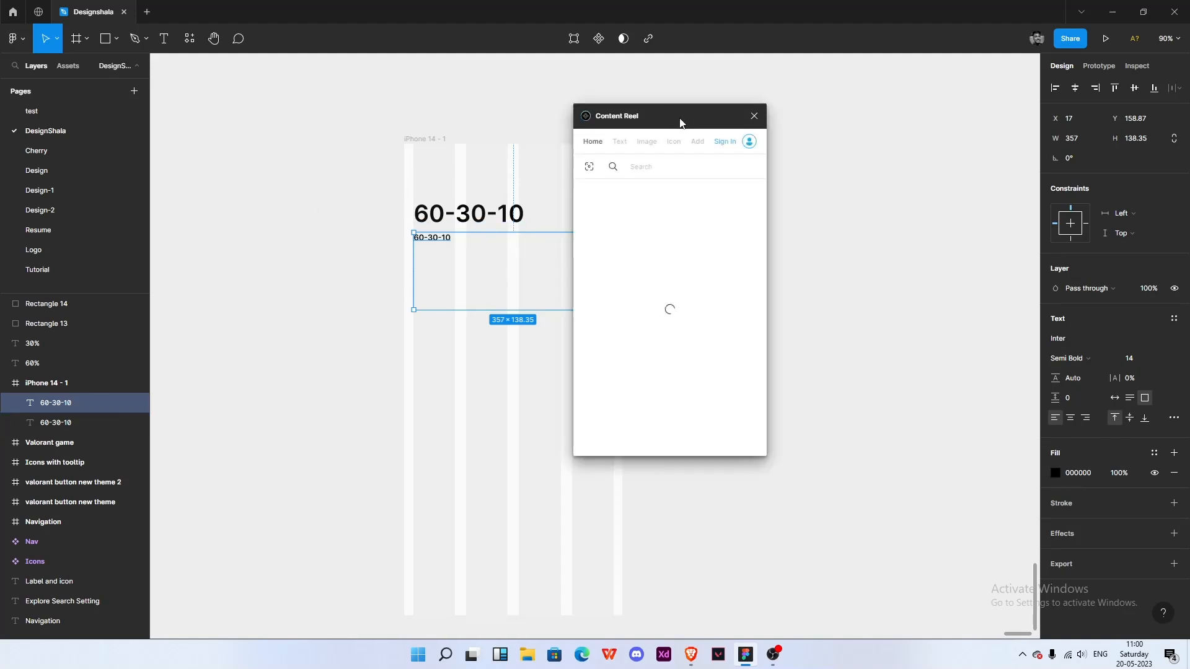
drag(672, 115, 856, 159)
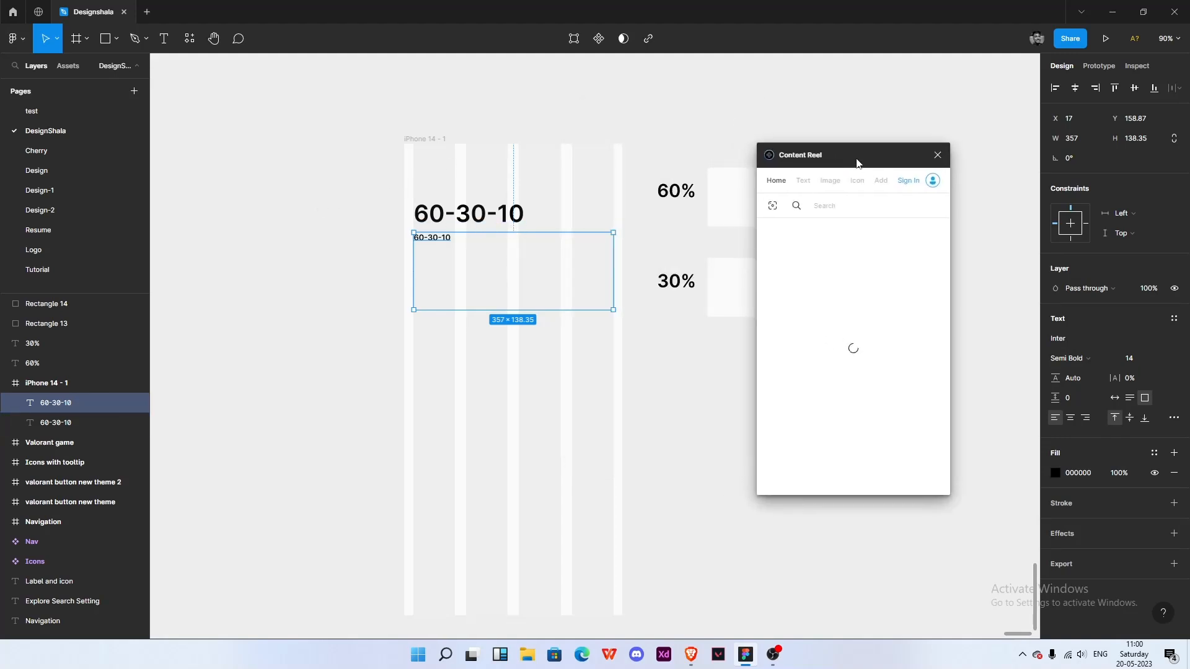
click(804, 188)
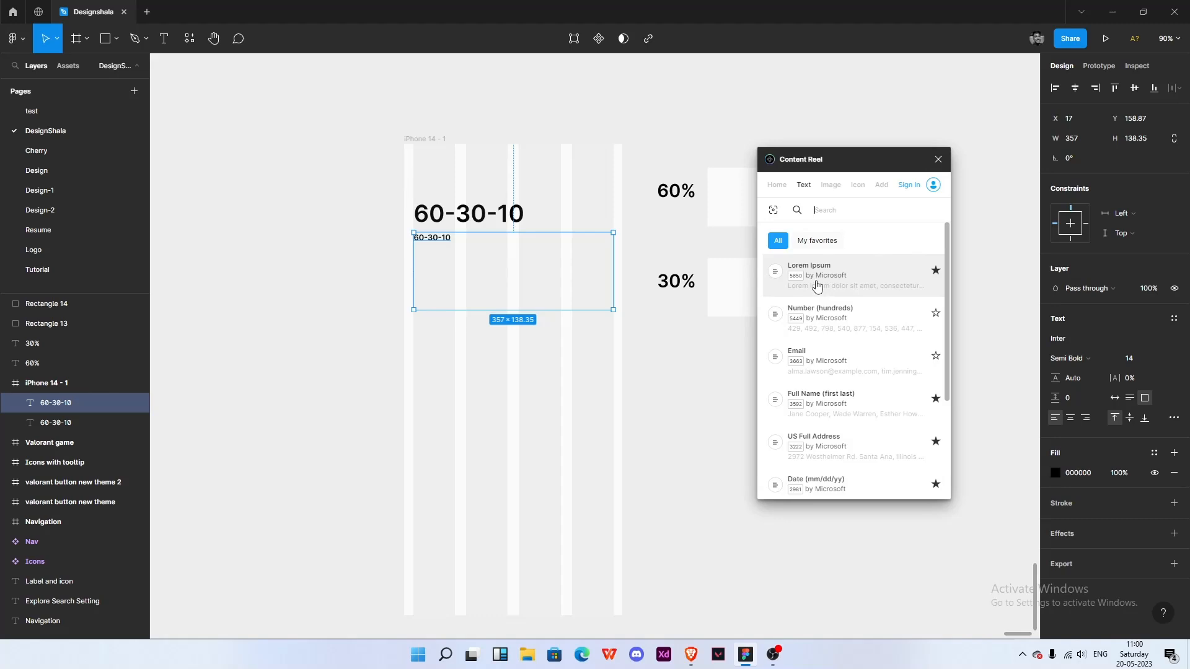
- Fill the selected text box with Lorem Ipsum from Content Reel, choosing the paragraph starting "Ut enim ad minima veniam"
click(841, 278)
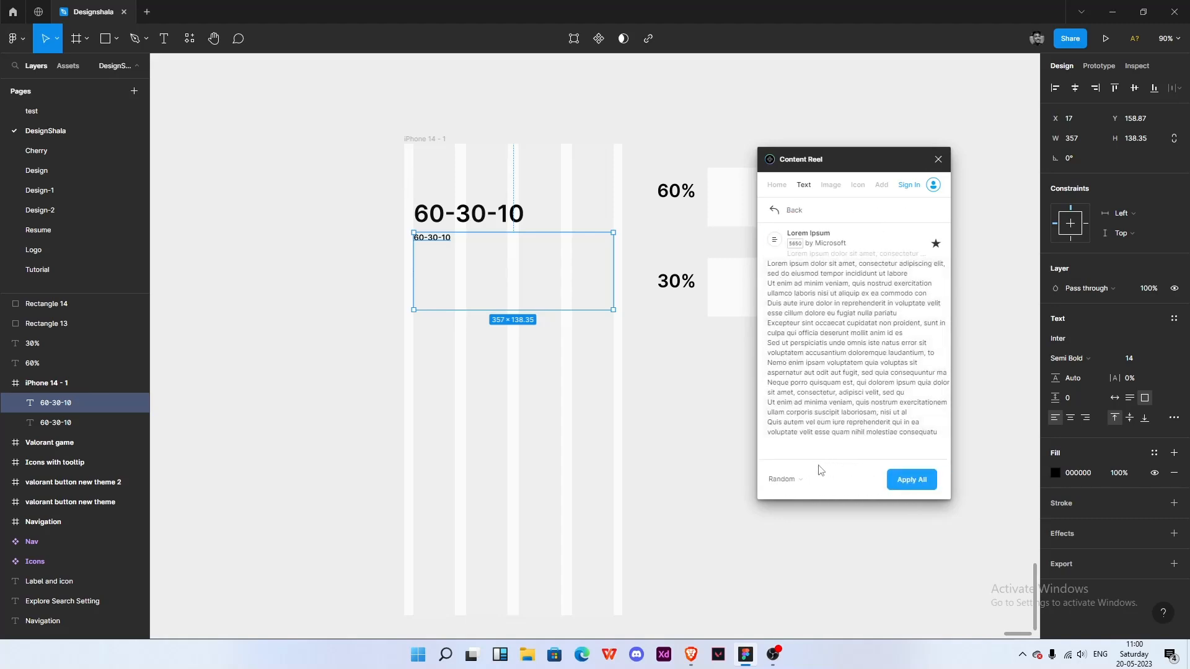
click(893, 484)
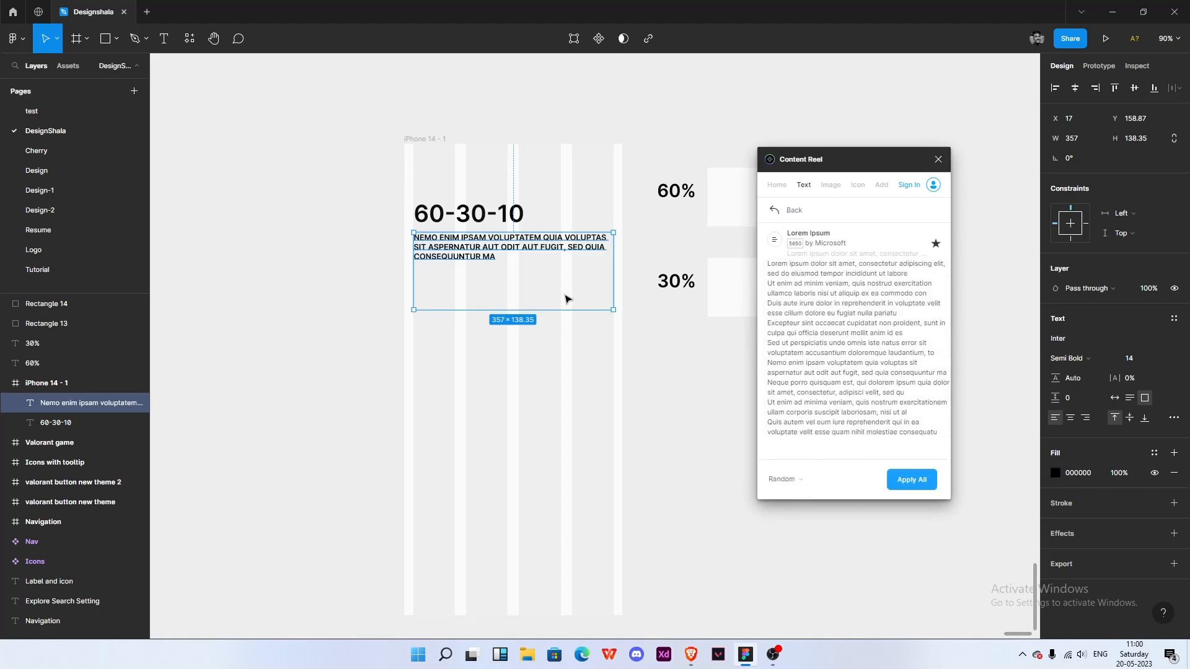
click(815, 289)
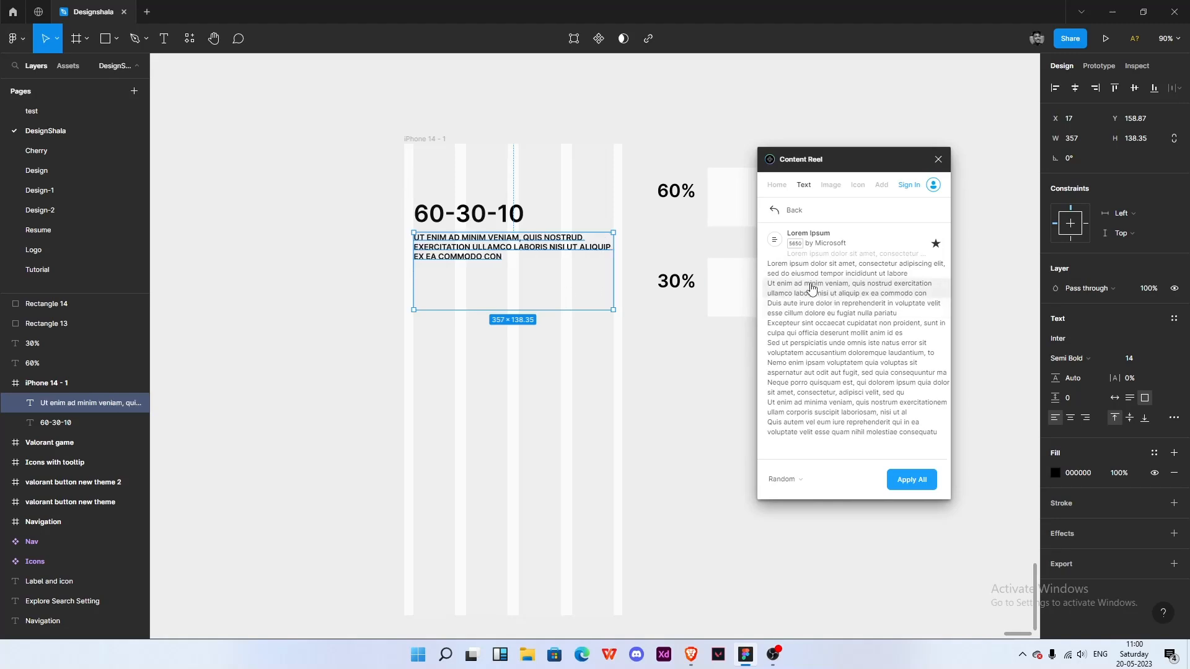
click(812, 308)
click(803, 374)
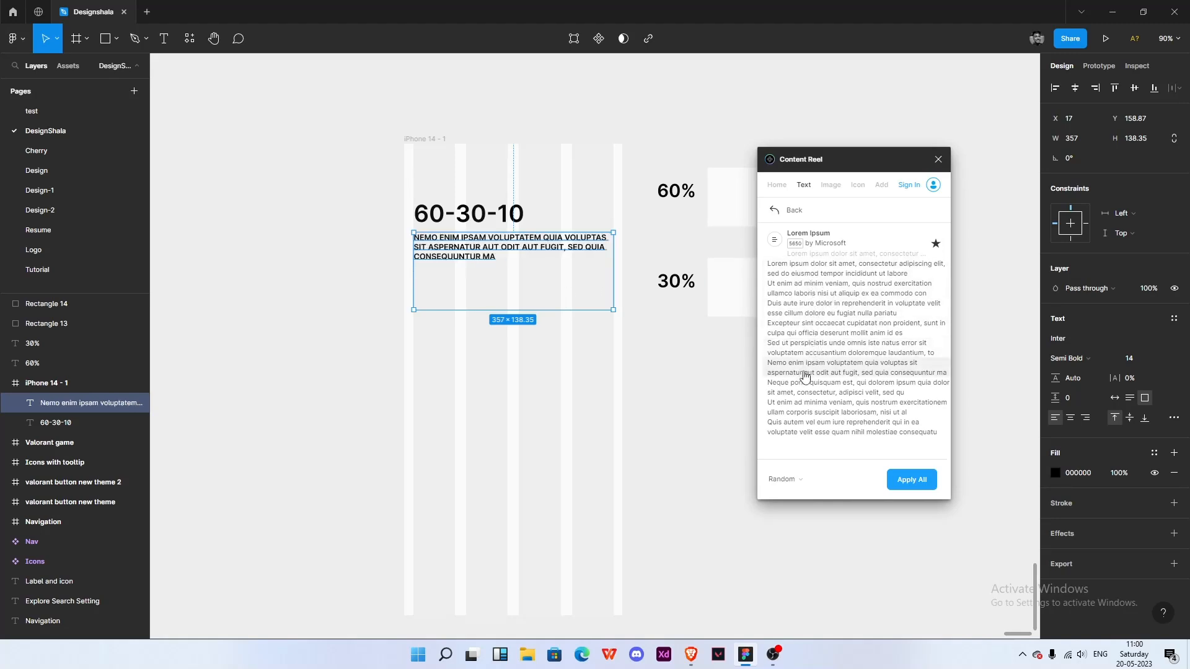
click(806, 428)
click(796, 408)
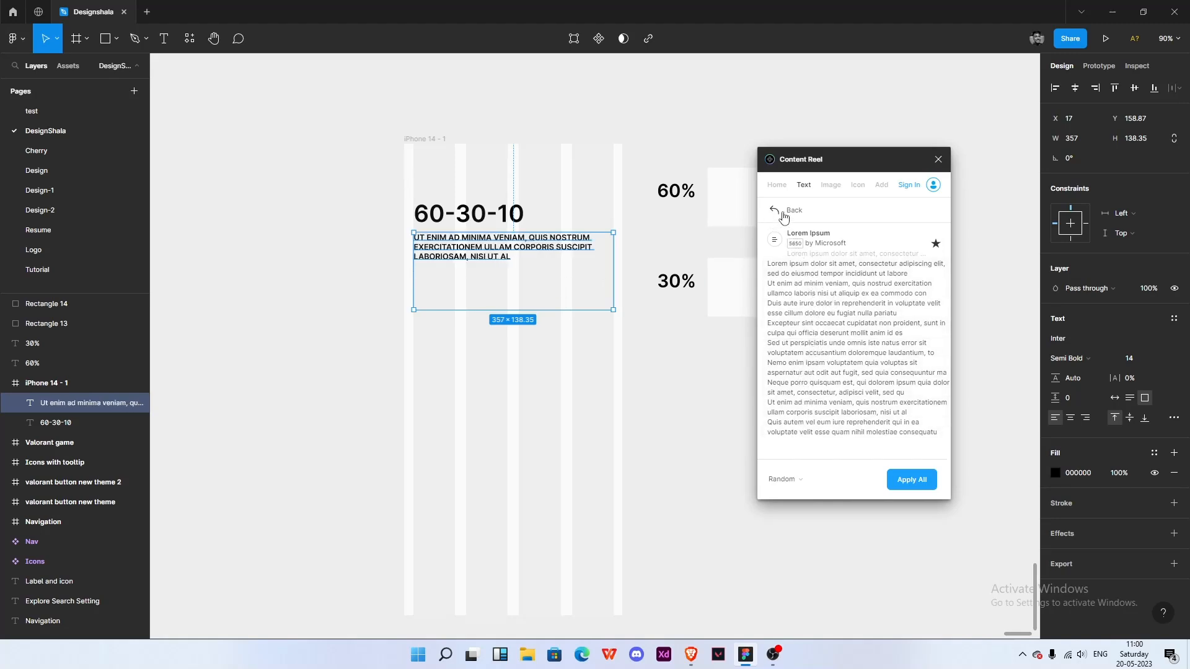
- Browse the other Content Reel text categories, then close the plugin
click(775, 210)
scroll(831, 372, down, 5)
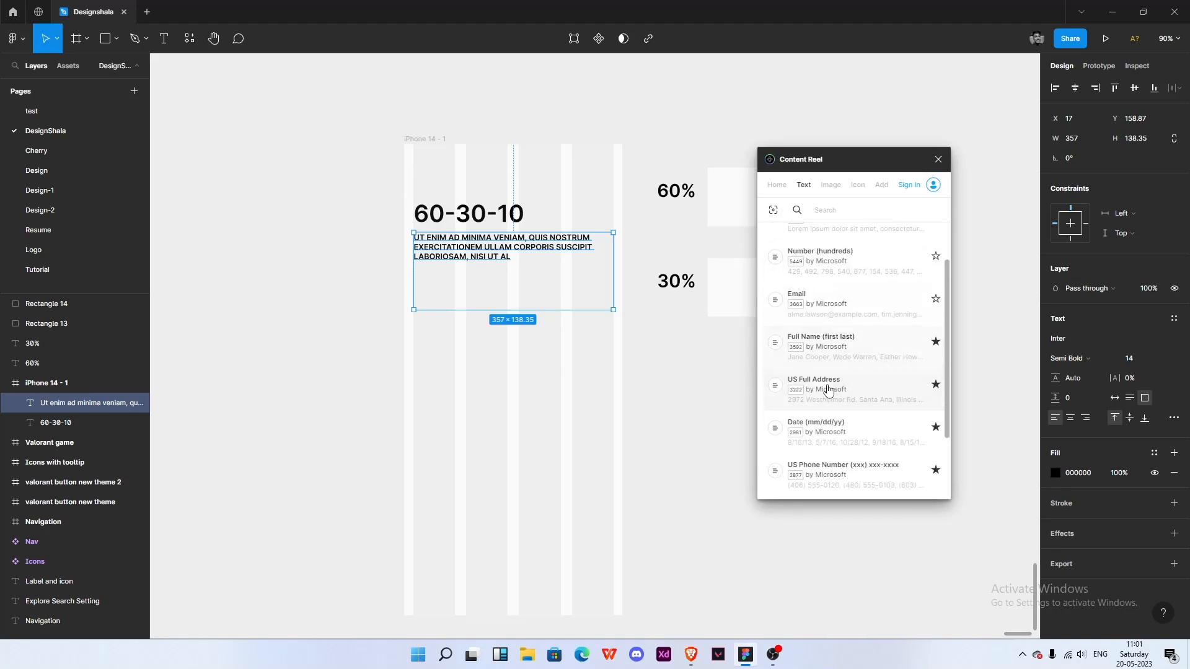
scroll(833, 360, down, 10)
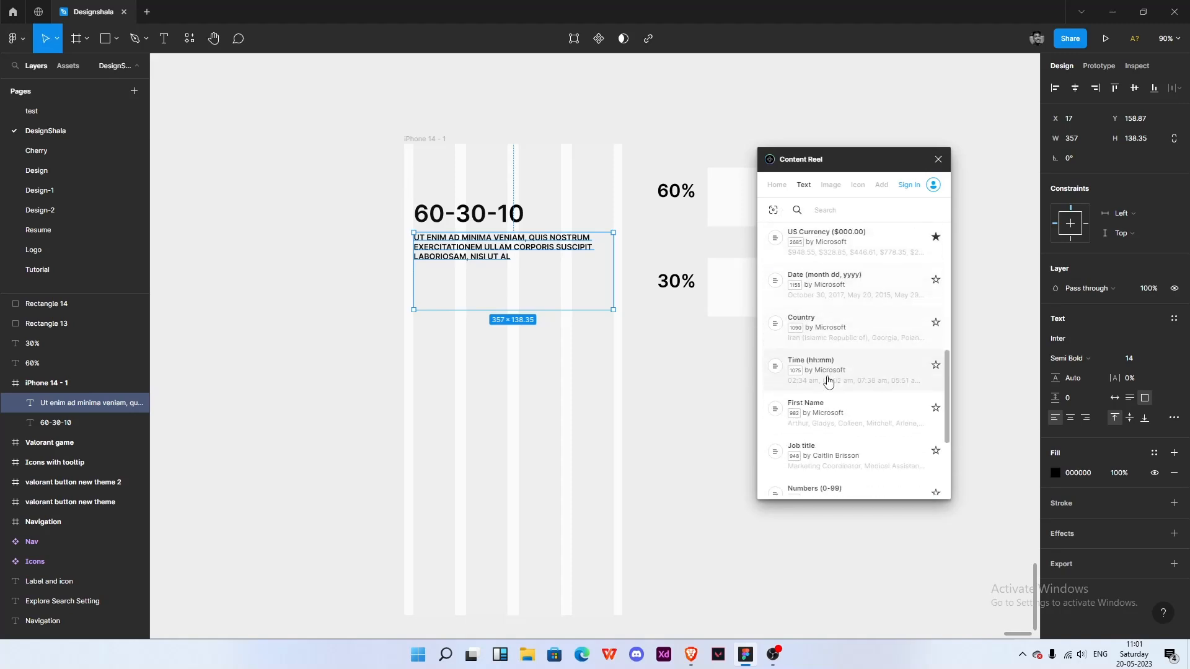
scroll(829, 379, down, 2)
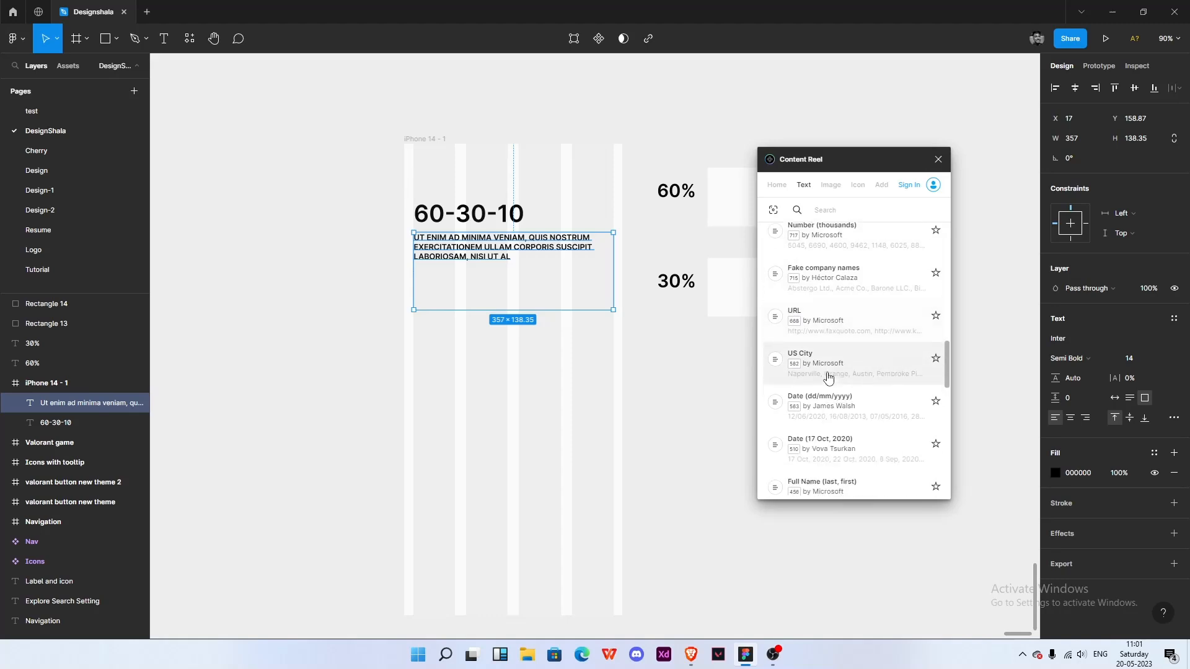
scroll(829, 376, down, 2)
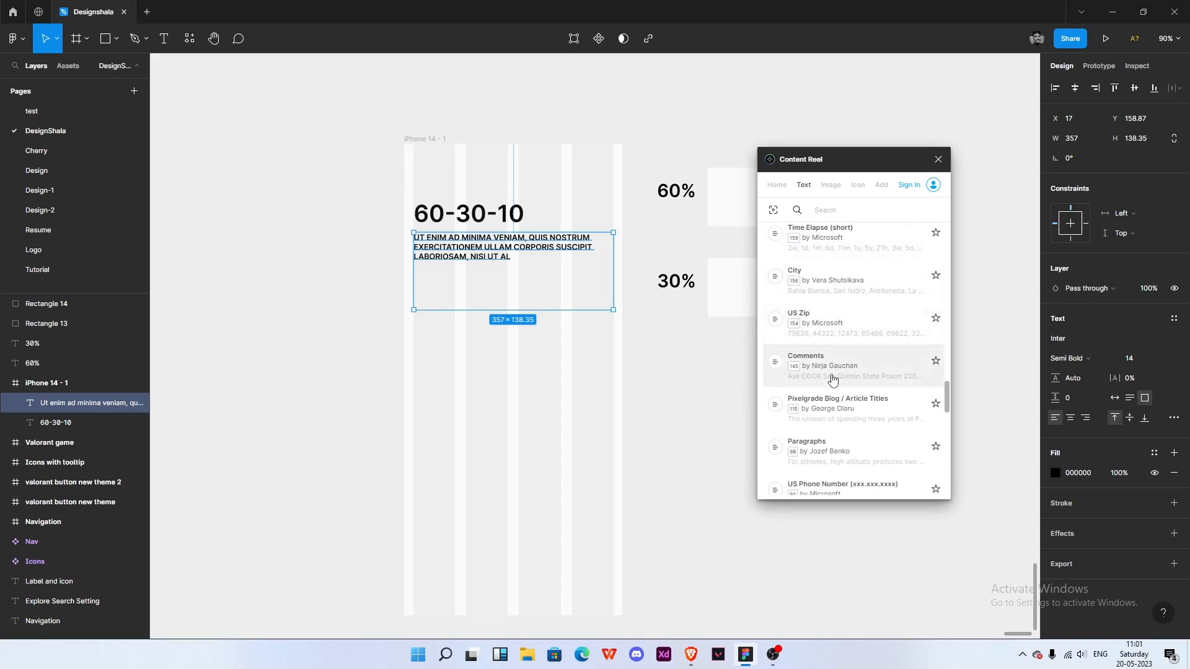
scroll(833, 380, down, 4)
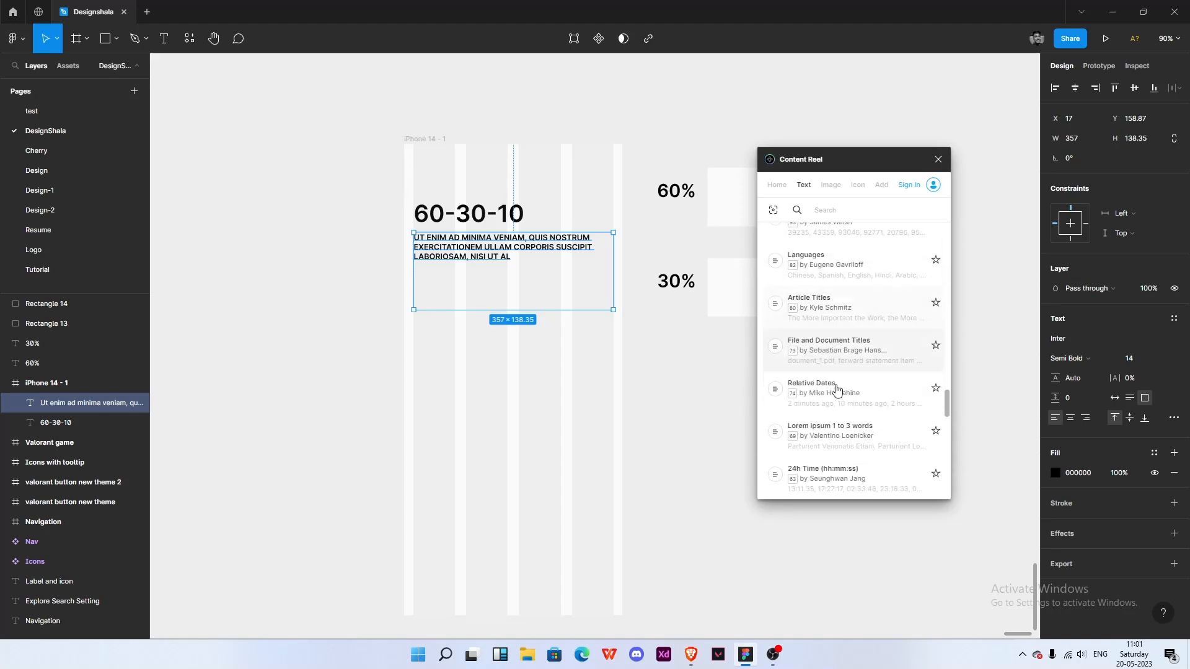
click(844, 381)
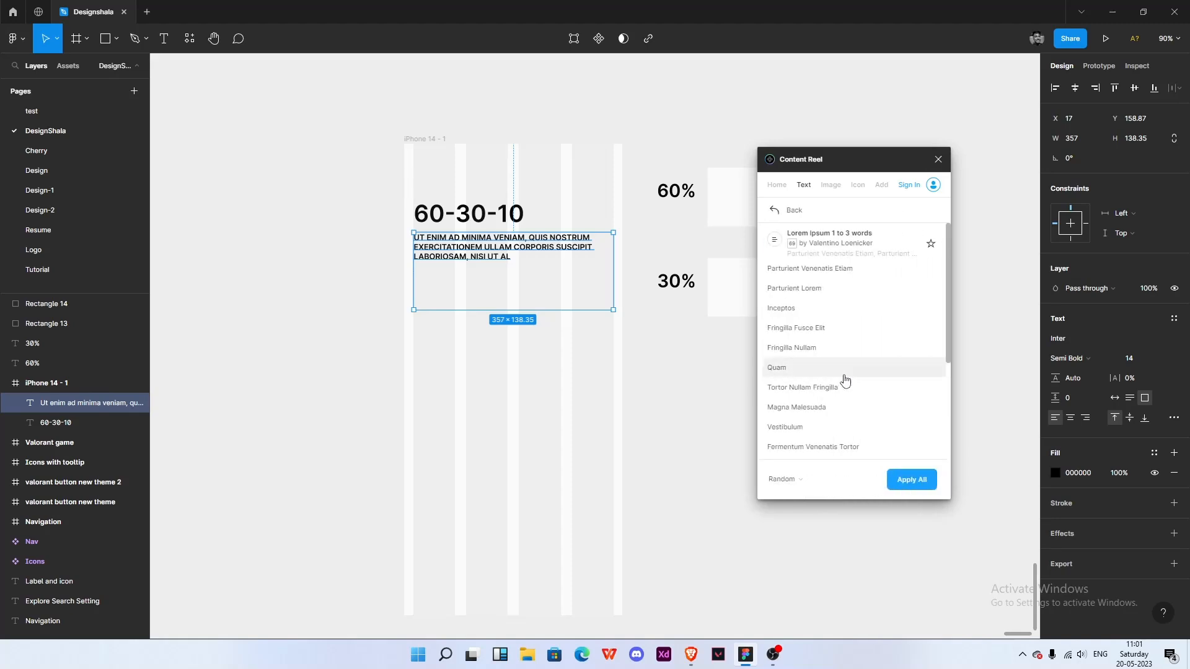
click(775, 212)
scroll(800, 371, down, 3)
scroll(818, 360, down, 4)
scroll(842, 345, up, 10)
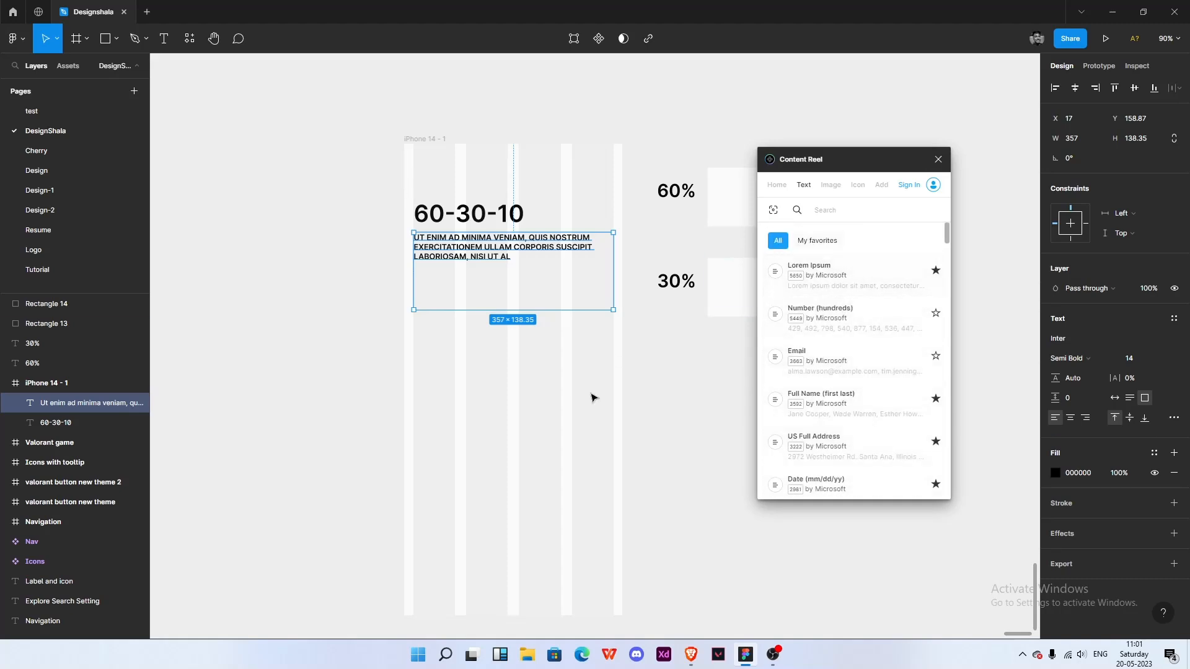
click(638, 322)
click(938, 159)
- Remove the uppercase letter case from the paragraph text in the type settings
scroll(482, 253, up, 2)
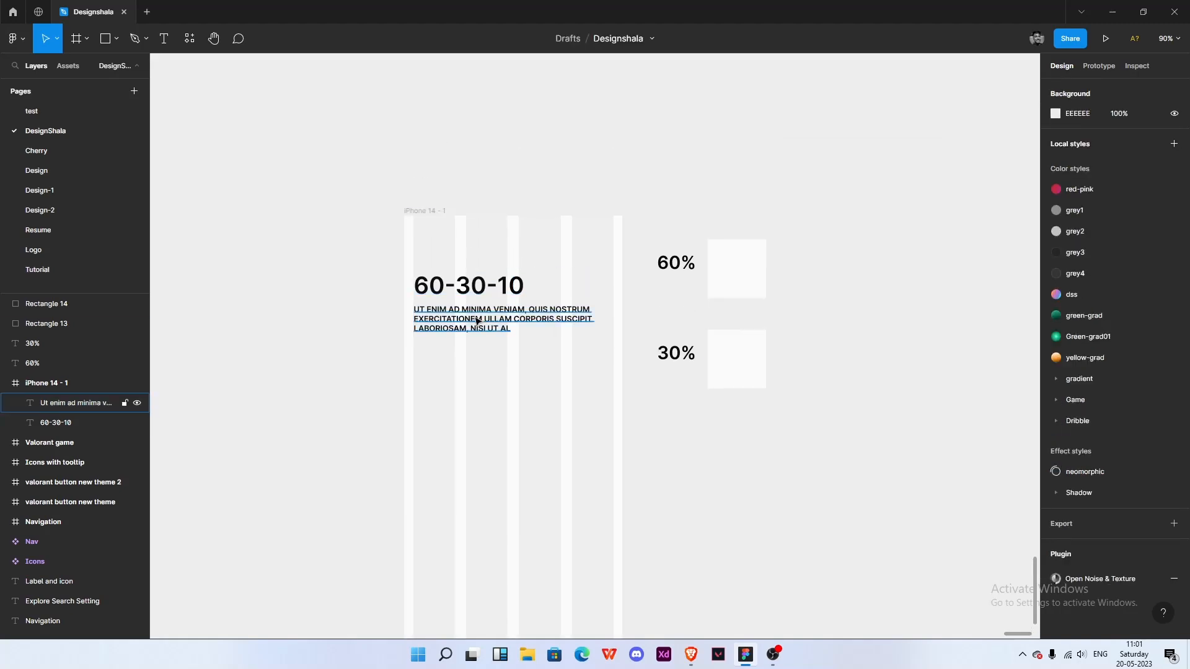
click(473, 346)
ctrl+scroll(474, 345, up, 2)
ctrl+scroll(478, 344, up, 3)
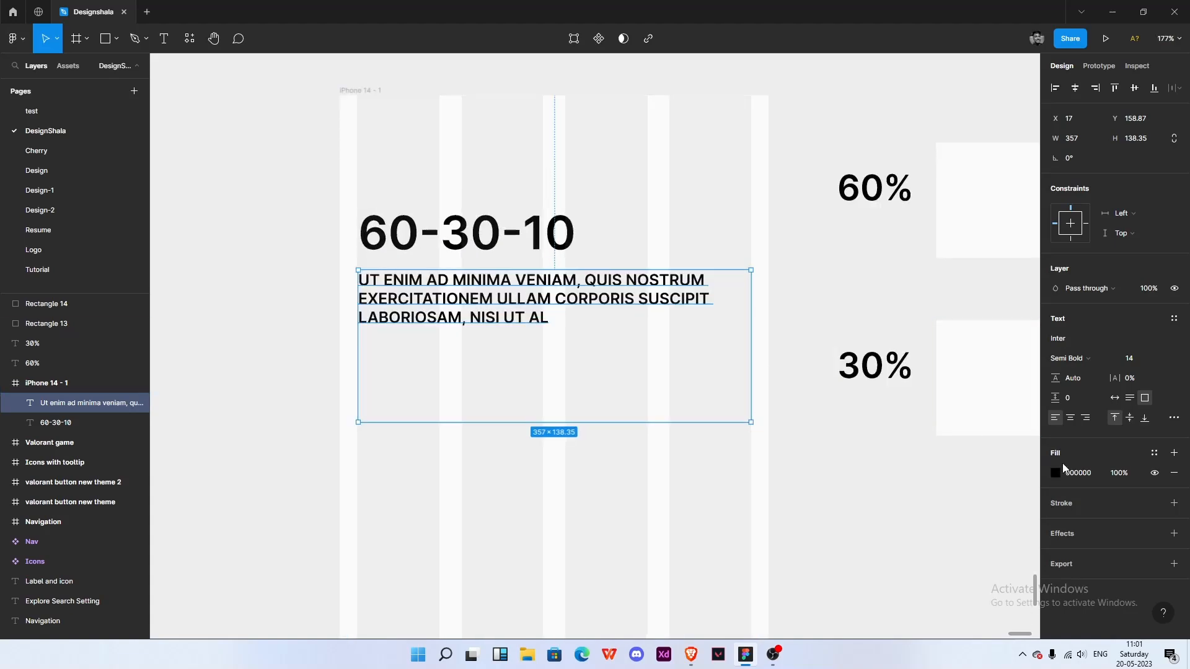
click(1174, 418)
click(966, 575)
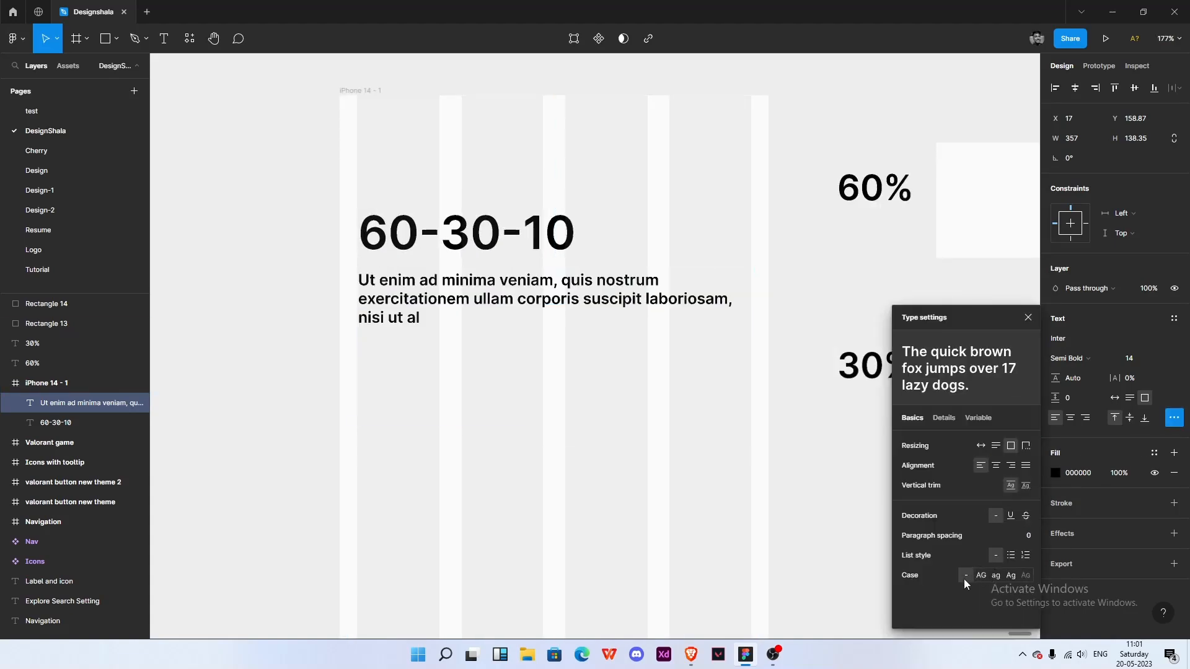
click(1028, 318)
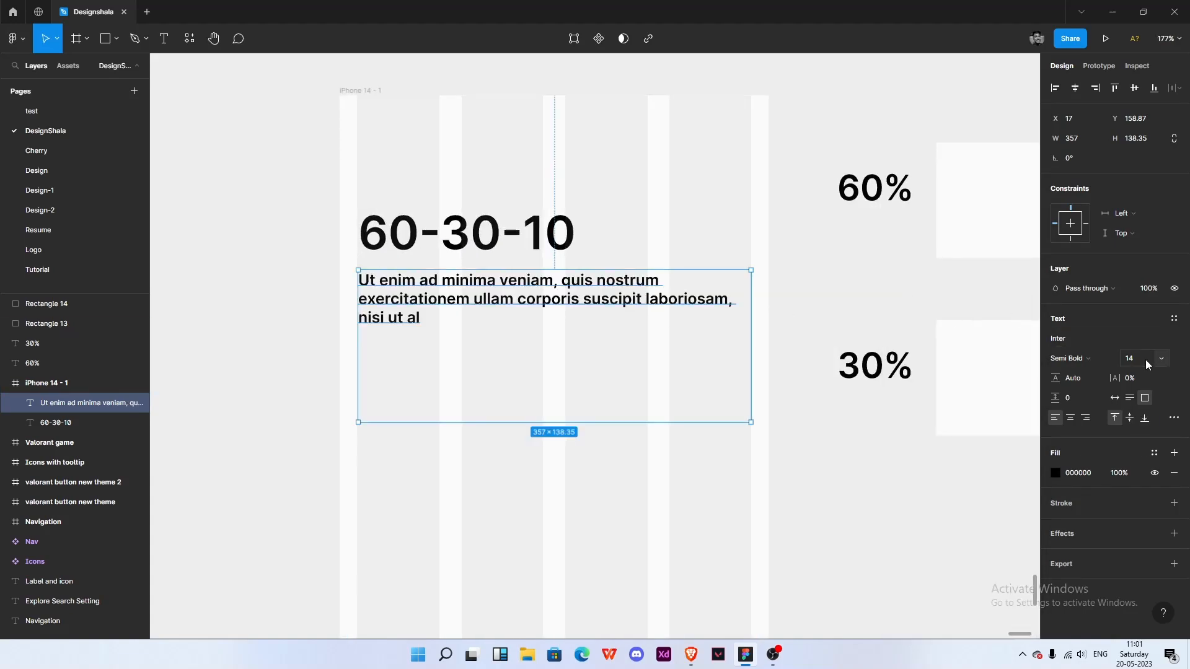
- Set the paragraph's font weight to Regular and its resizing to auto height
click(1082, 359)
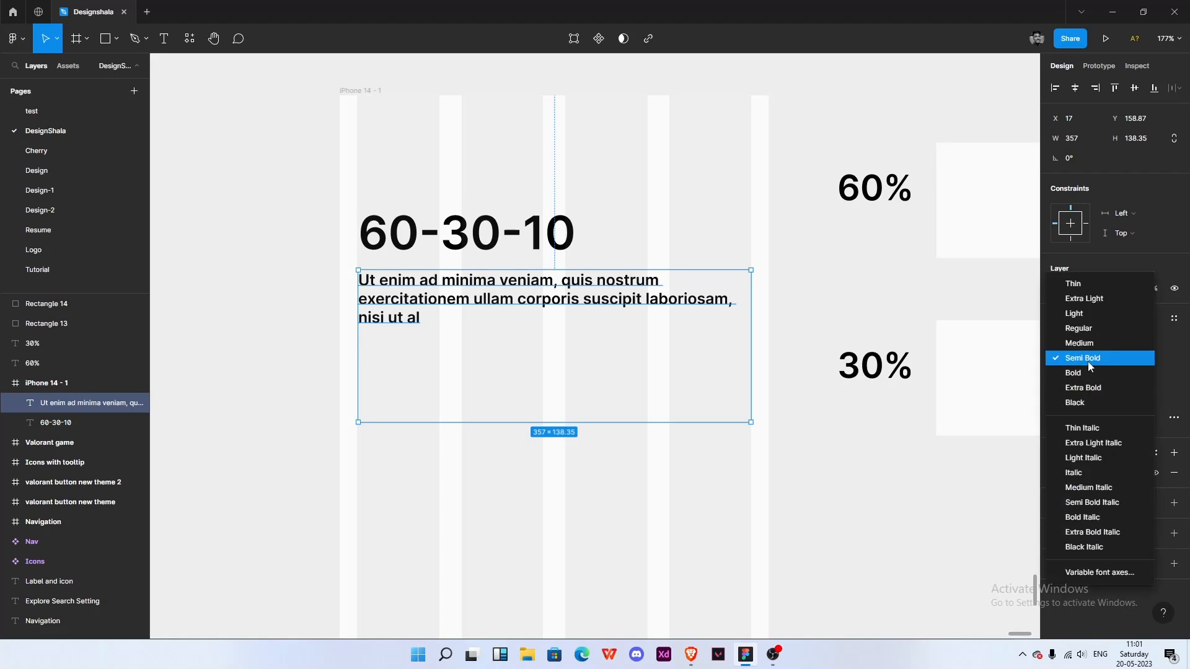
click(1079, 329)
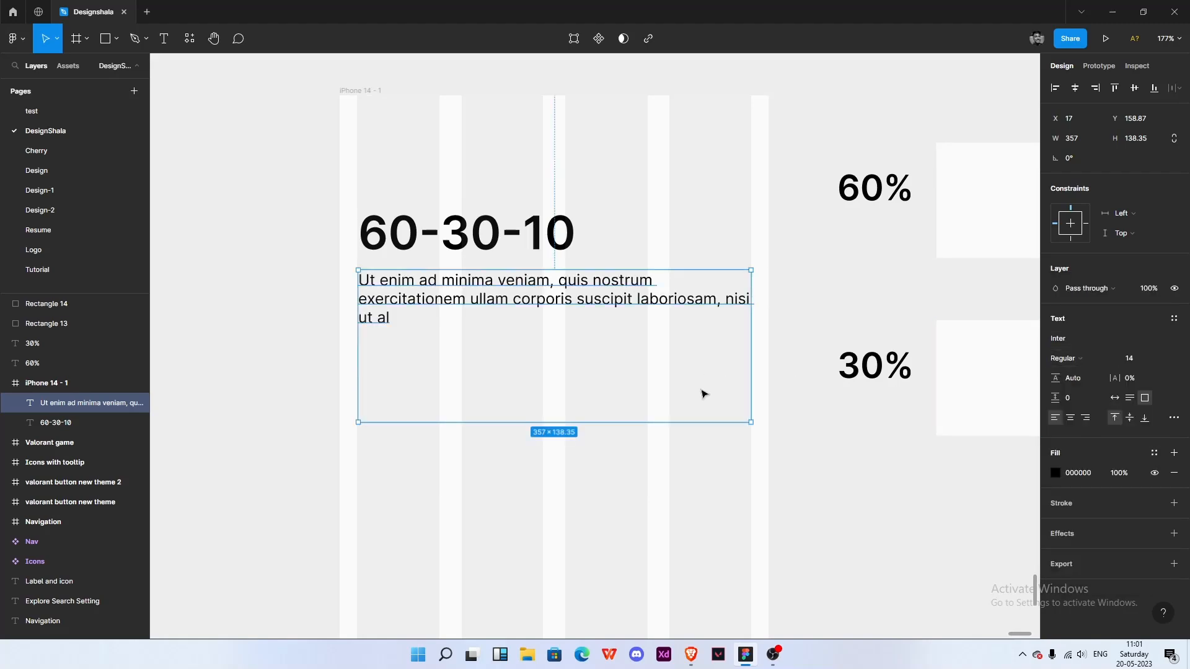
click(1130, 398)
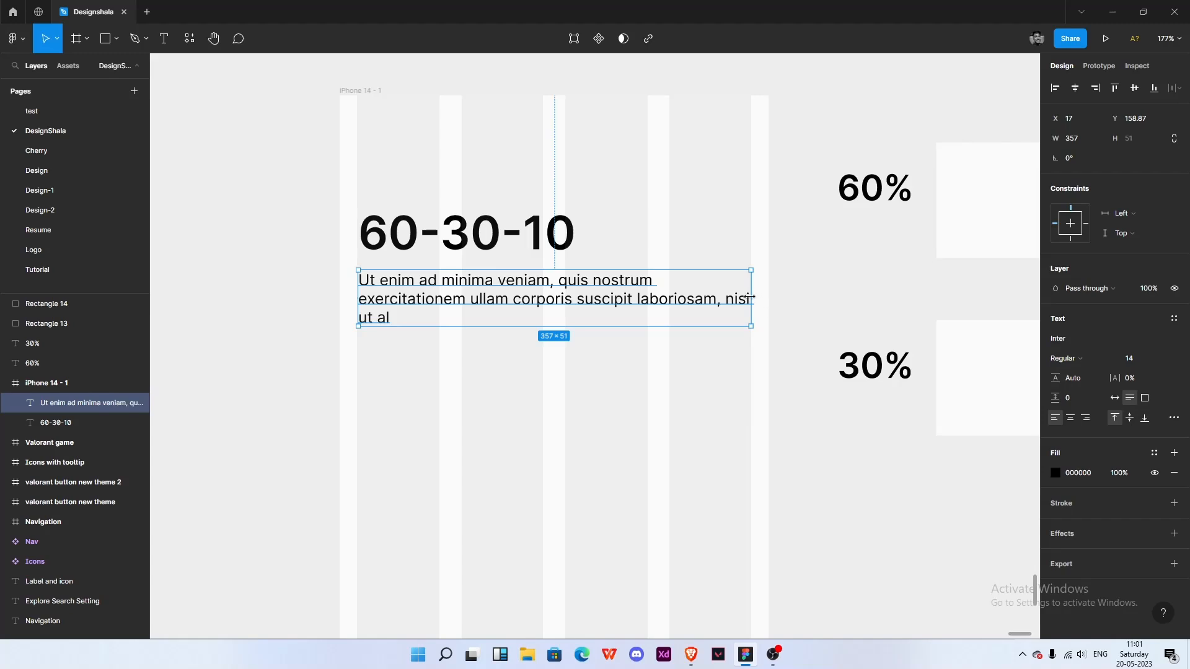
click(638, 372)
scroll(638, 372, up, 3)
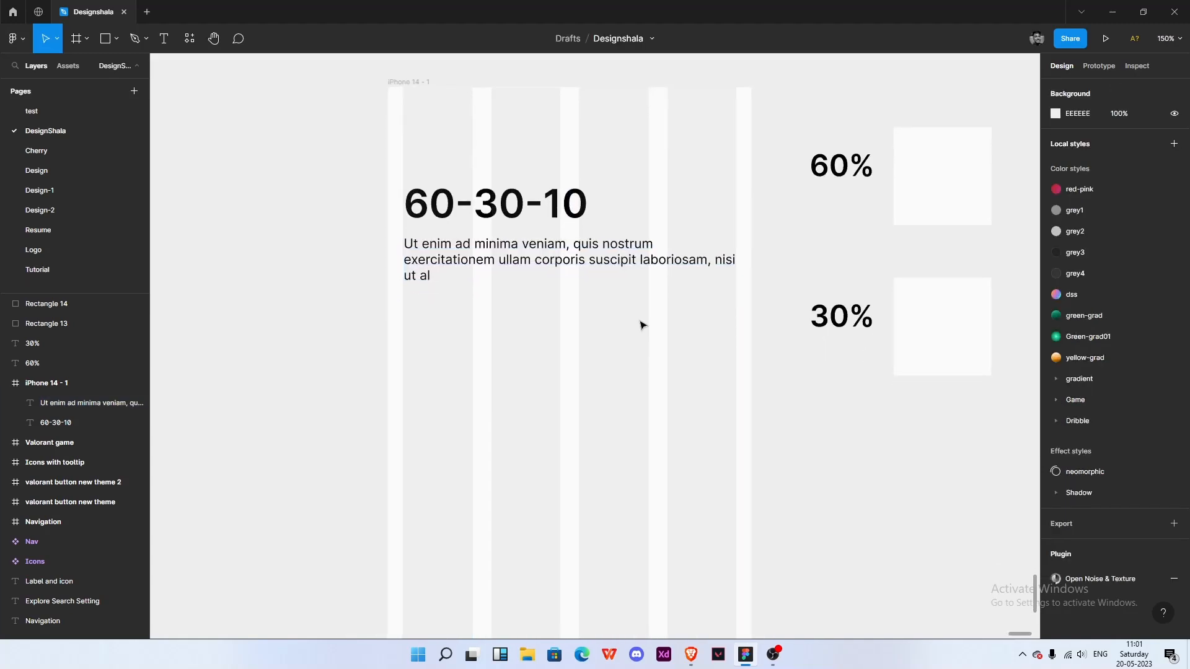
- Extend the paragraph by pasting its text again at the end
double_click(465, 258)
drag(411, 279, 352, 235)
key(ctrl+c)
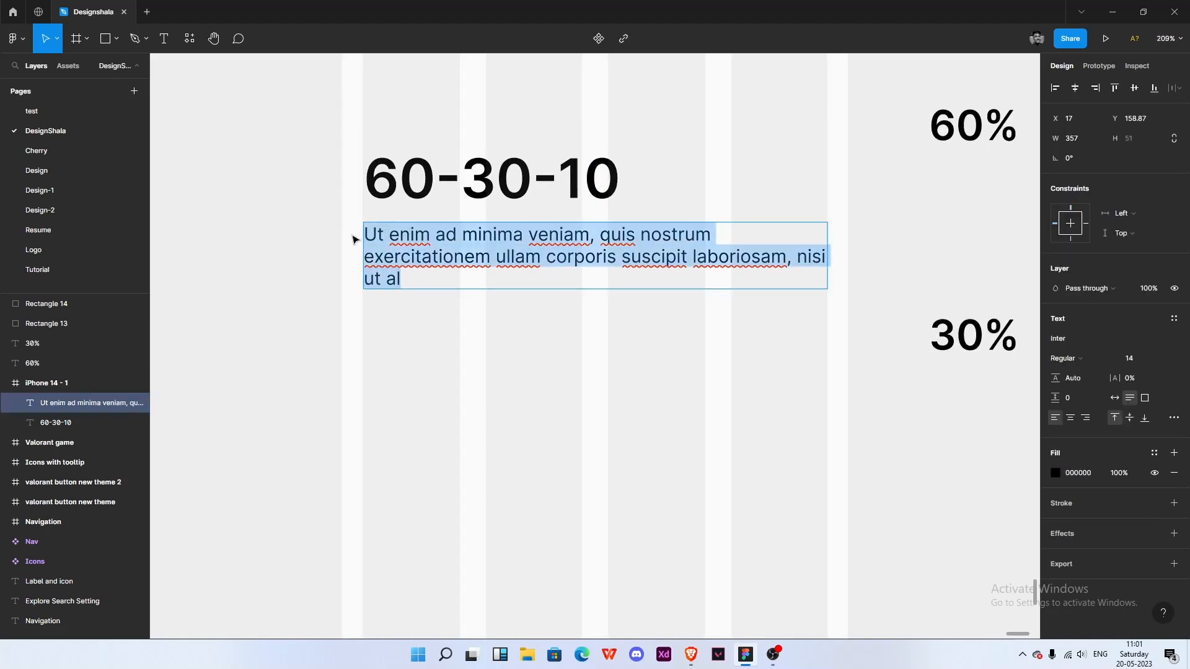
click(446, 279)
key(ctrl+v)
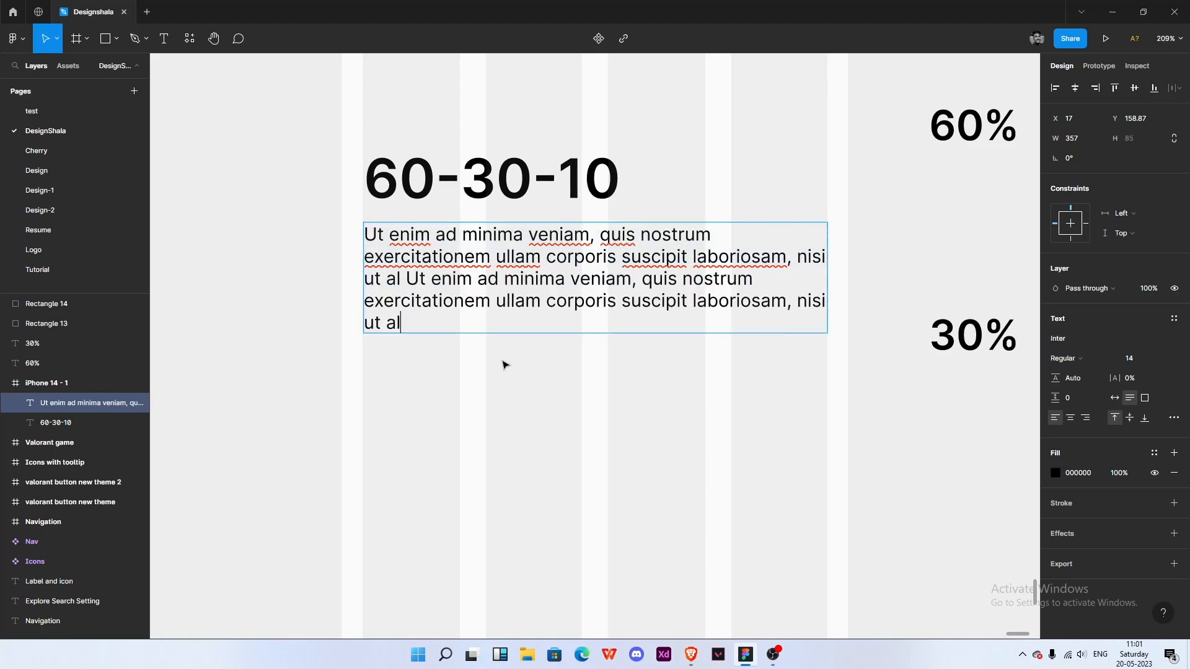
key(Escape)
- Delete the trailing words "ut al" from the paragraph
double_click(408, 324)
drag(403, 326, 351, 328)
key(BackSpace)
click(635, 353)
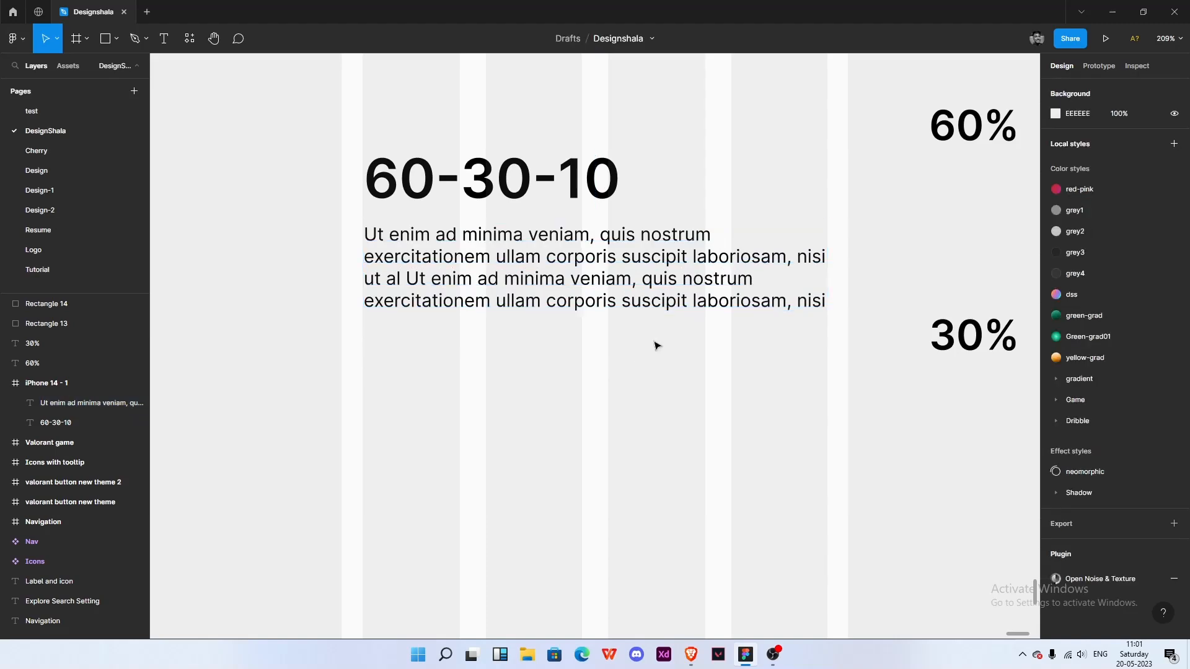
- Adjust the vertical position of the heading and paragraph within the frame
scroll(678, 273, down, 3)
click(684, 184)
scroll(685, 186, down, 2)
scroll(687, 189, up, 2)
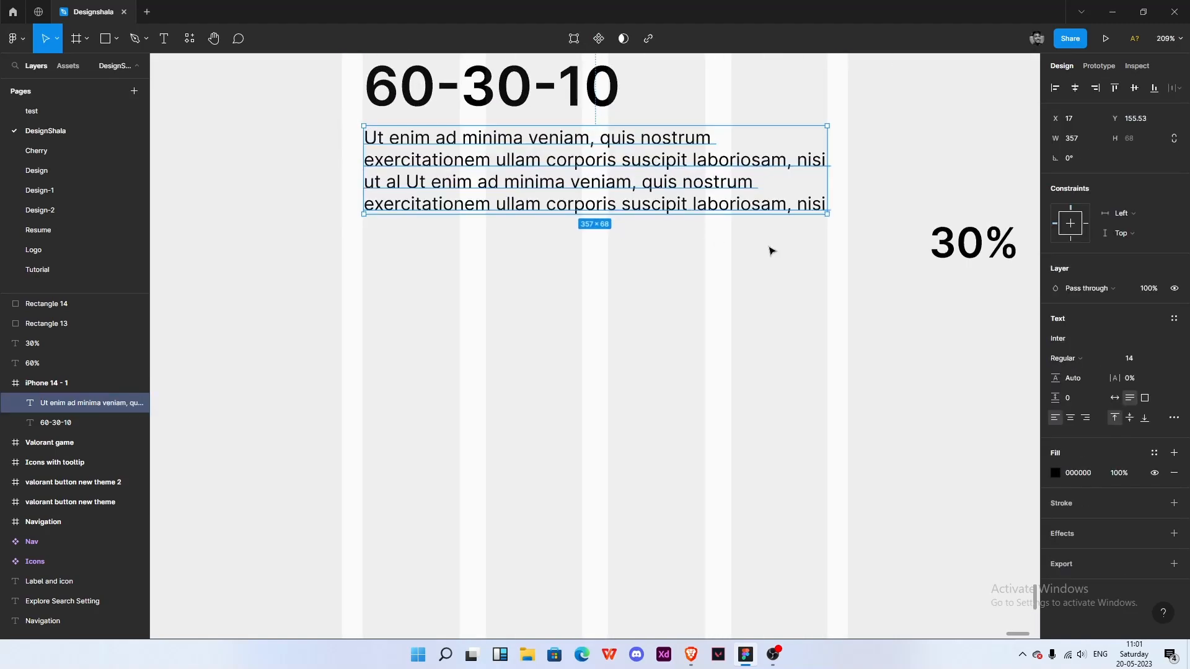
click(651, 277)
scroll(651, 276, down, 3)
click(545, 191)
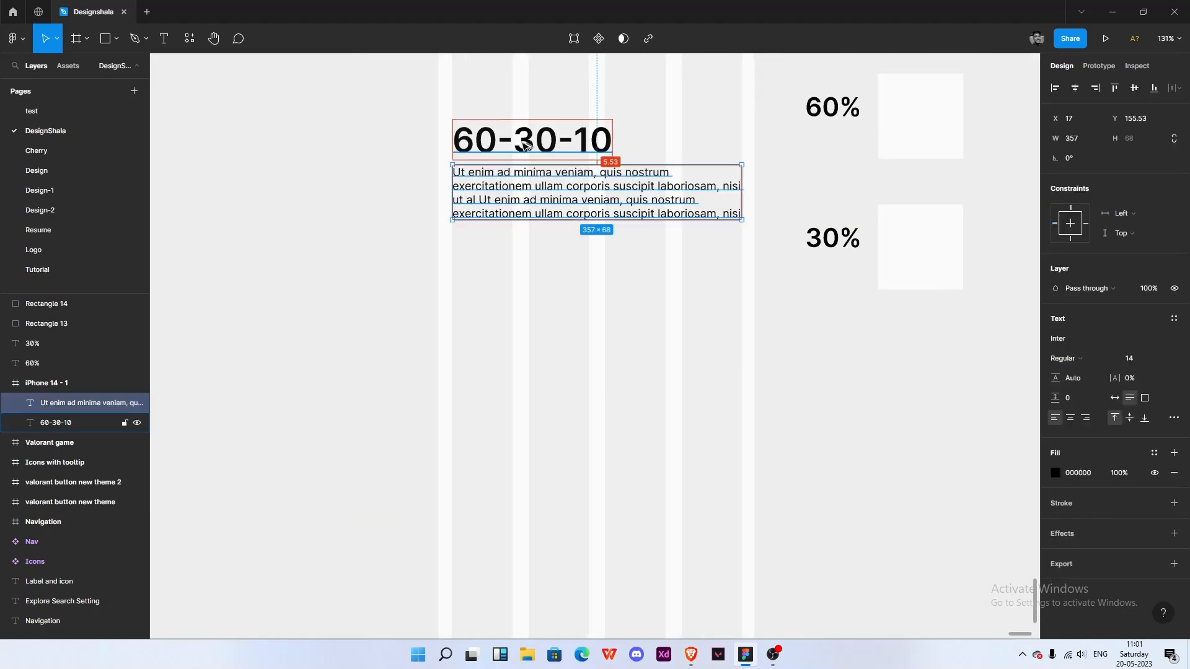
shift+click(532, 146)
drag(531, 146, 534, 155)
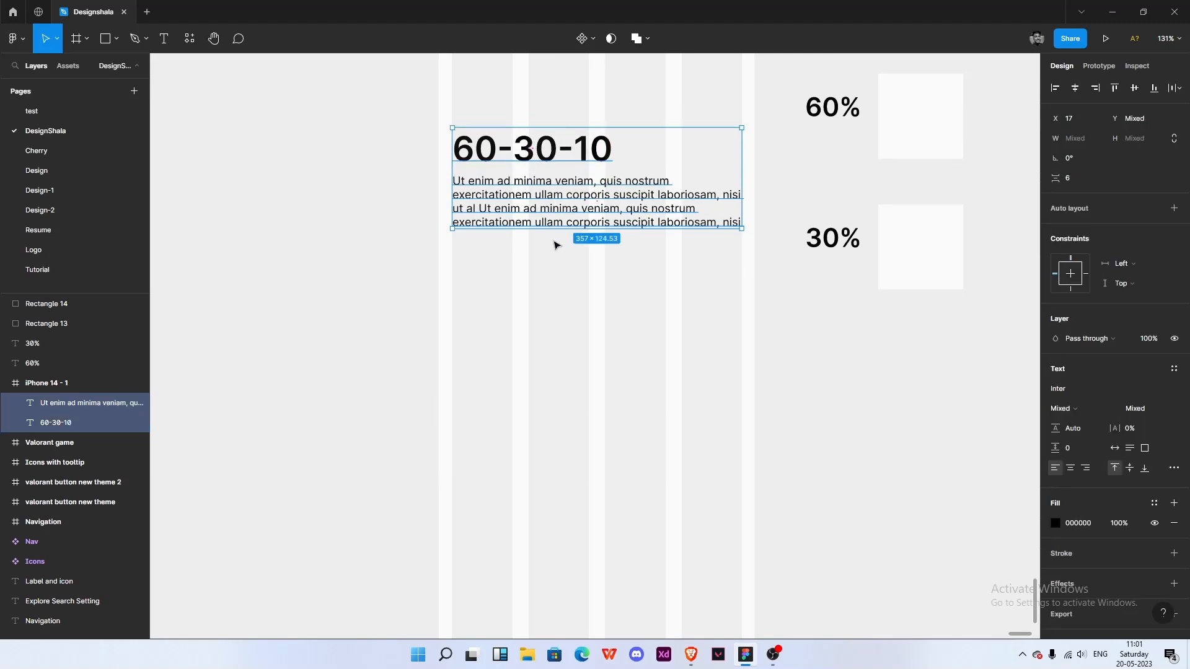
click(557, 246)
click(586, 200)
drag(587, 200, 585, 205)
click(584, 242)
drag(606, 255, 598, 332)
drag(605, 333, 481, 225)
drag(581, 239, 580, 227)
click(620, 316)
- Add a text layer reading Apply now lower in the frame
scroll(585, 268, down, 3)
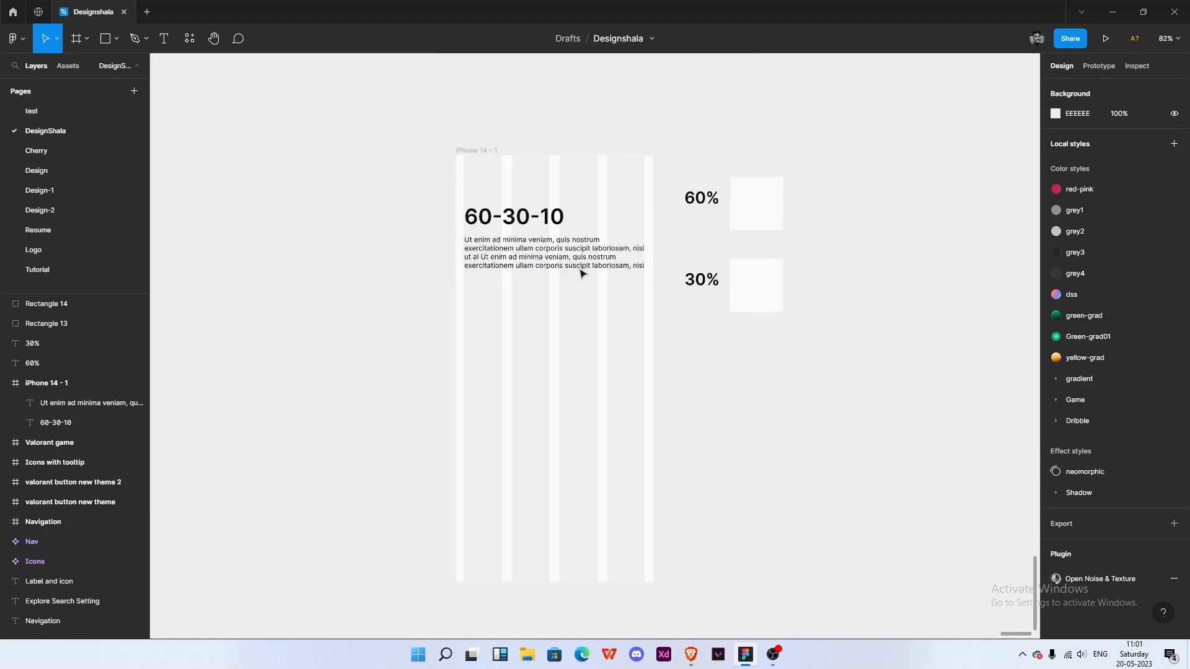
scroll(557, 330, down, 2)
key(t)
click(518, 310)
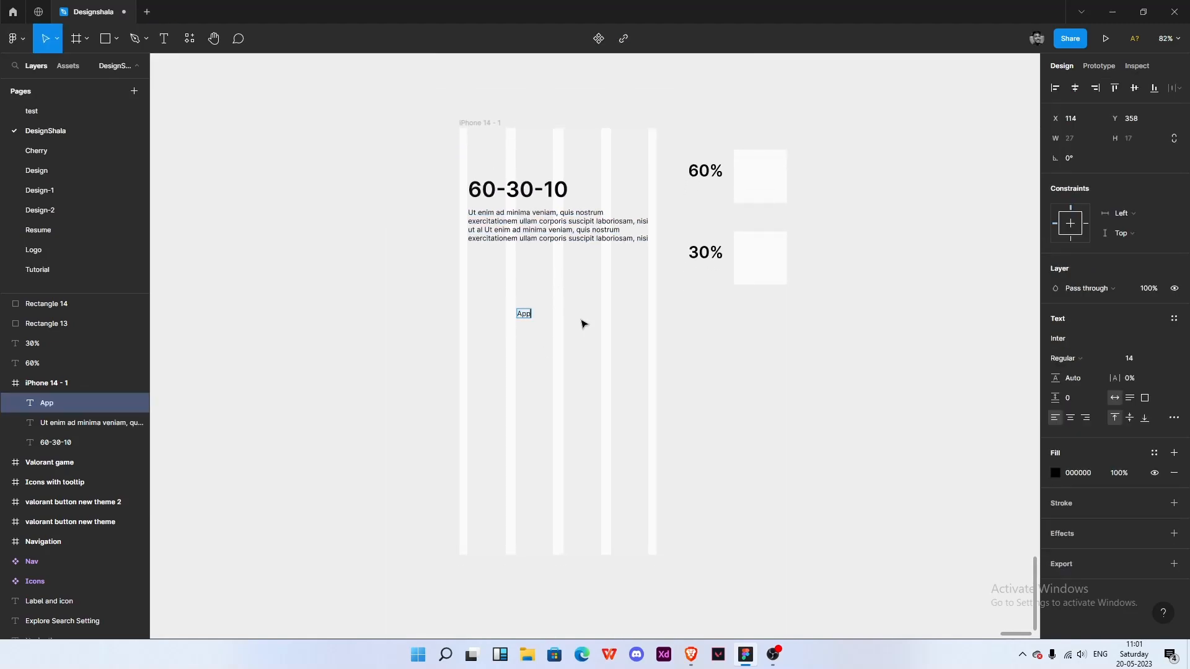
key(Escape)
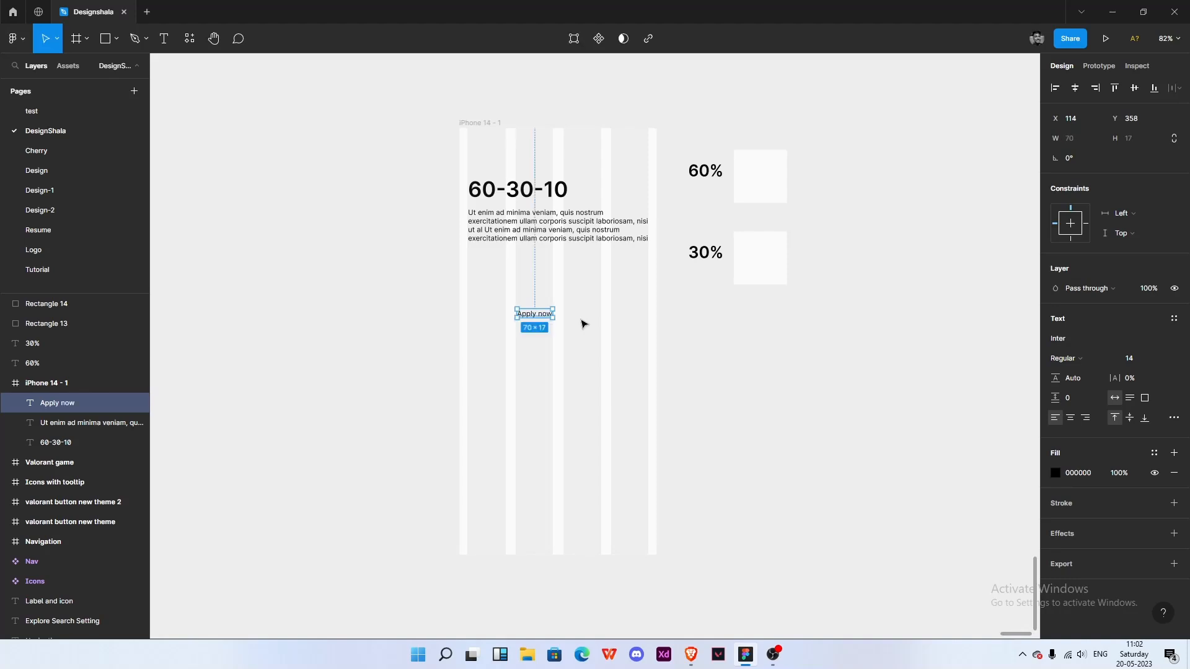
- Set the Apply now text to font size 16 and Medium weight
scroll(545, 327, up, 5)
click(1138, 360)
text(16)
key(Return)
click(1072, 360)
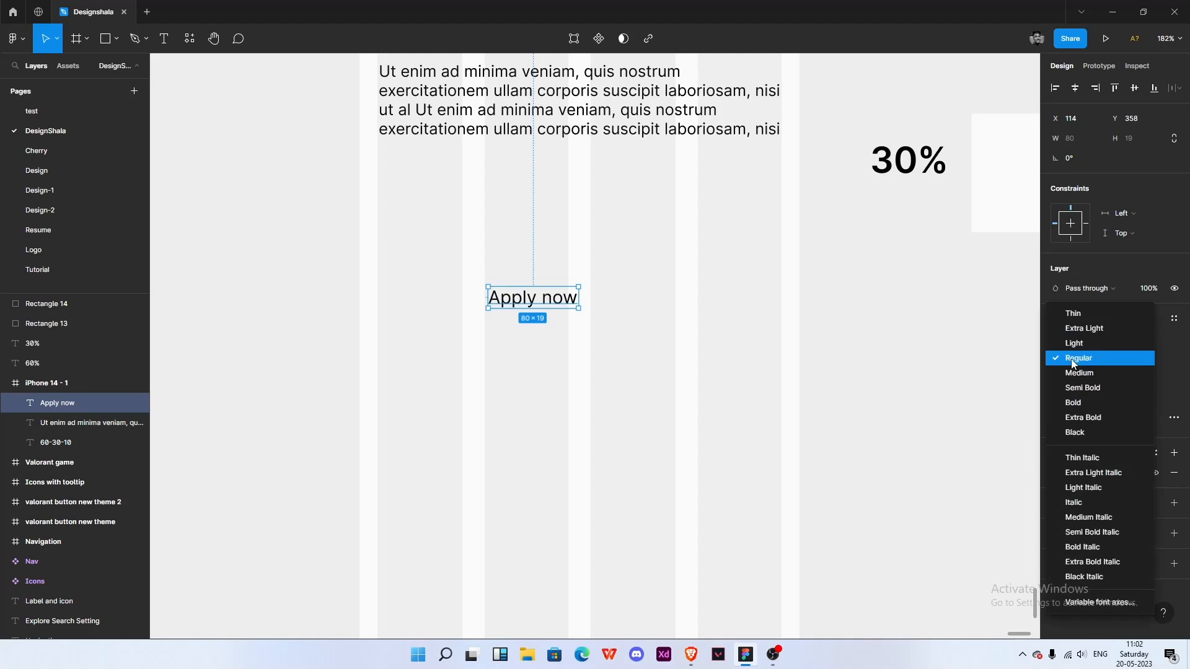
click(1081, 373)
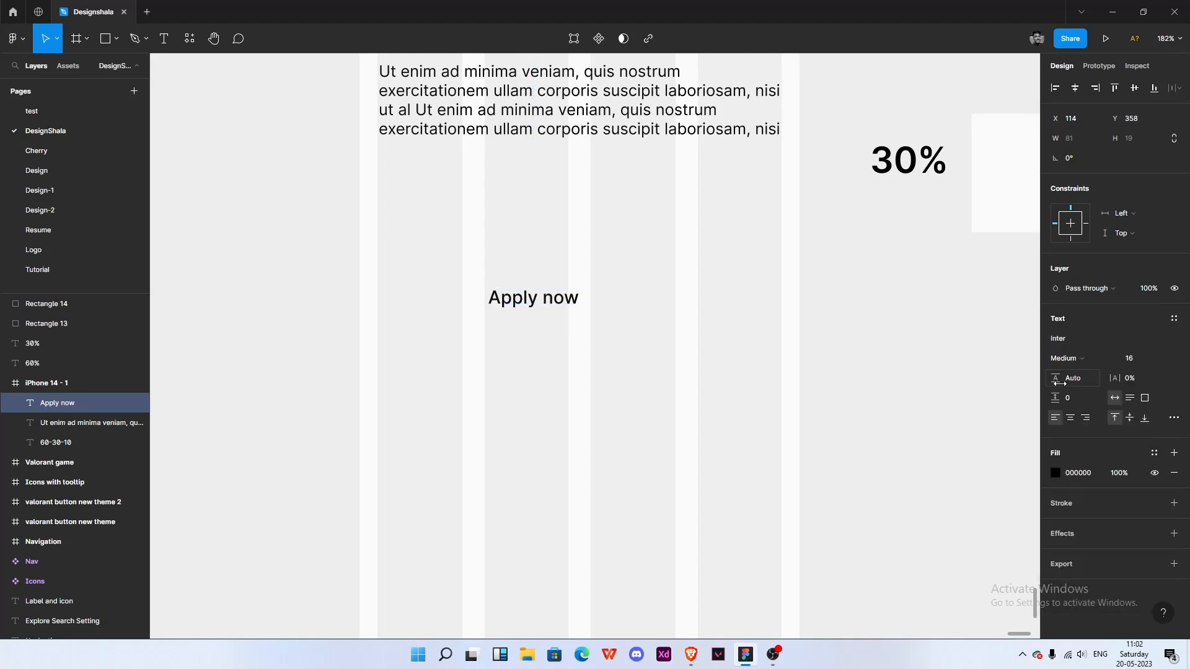
- Wrap the Apply now text in an auto layout frame and move it near the bottom of the phone frame
key(shift+a)
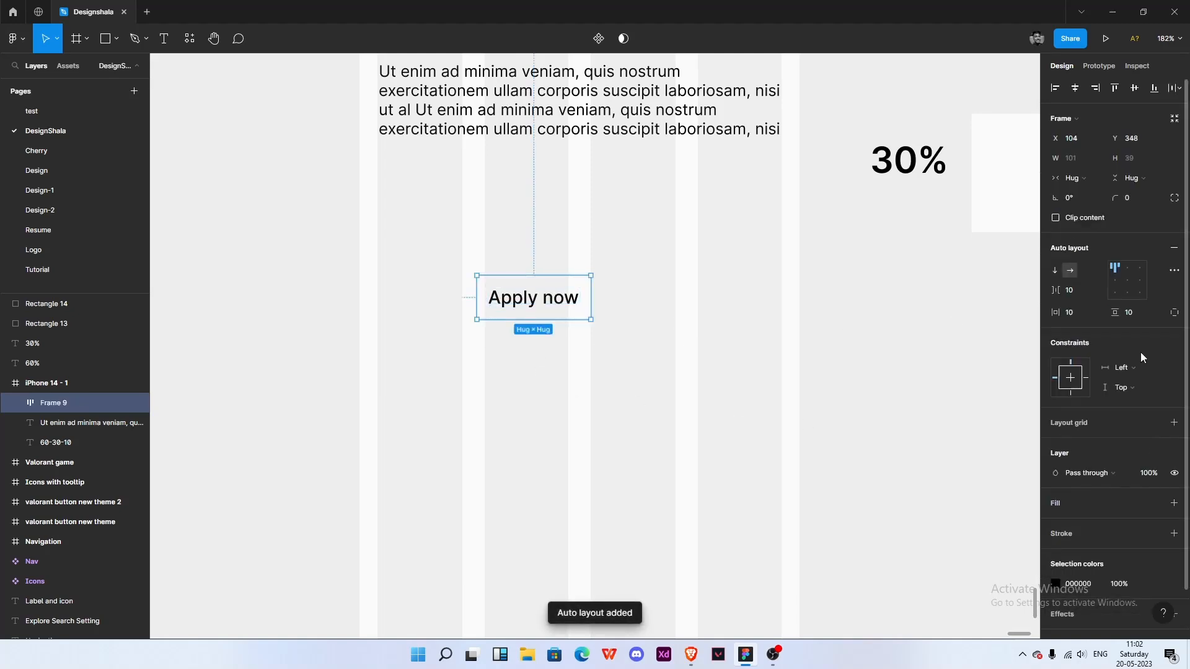
drag(631, 315, 656, 263)
scroll(602, 137, down, 3)
drag(566, 235, 598, 530)
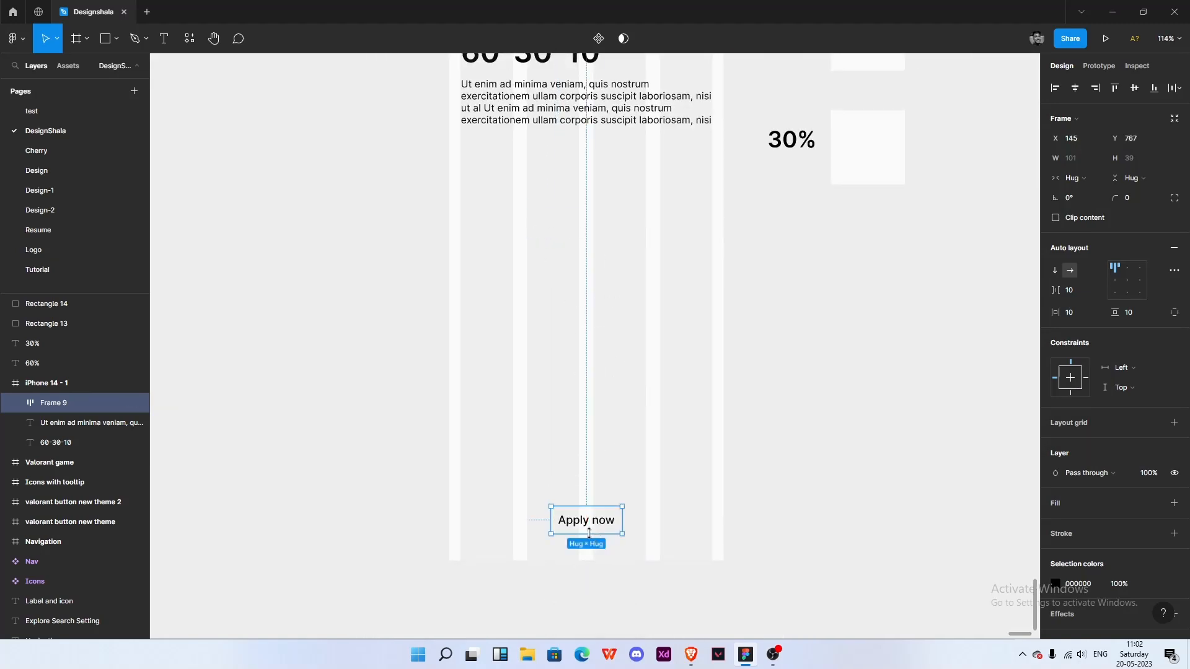
- Resize the button frame to 357 × 58 with its content centered
scroll(596, 532, up, 3)
drag(653, 503, 822, 502)
click(1127, 281)
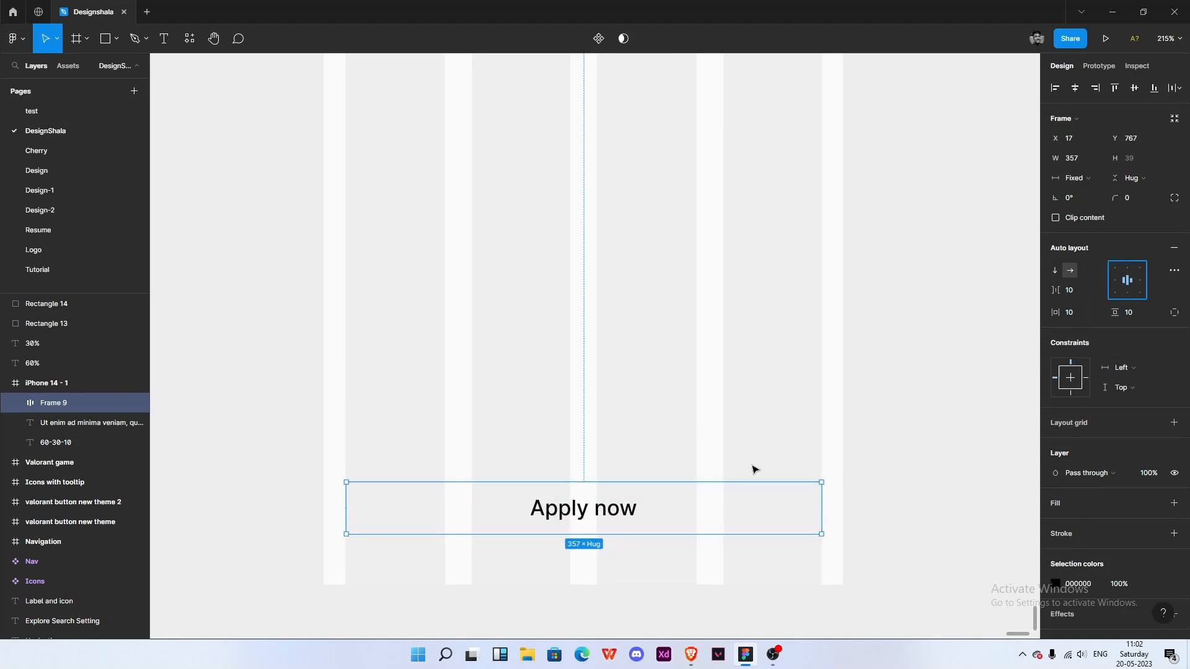
mouse_move(638, 479)
mouse_down()
mouse_move(638, 447)
mouse_move(638, 457)
mouse_up()
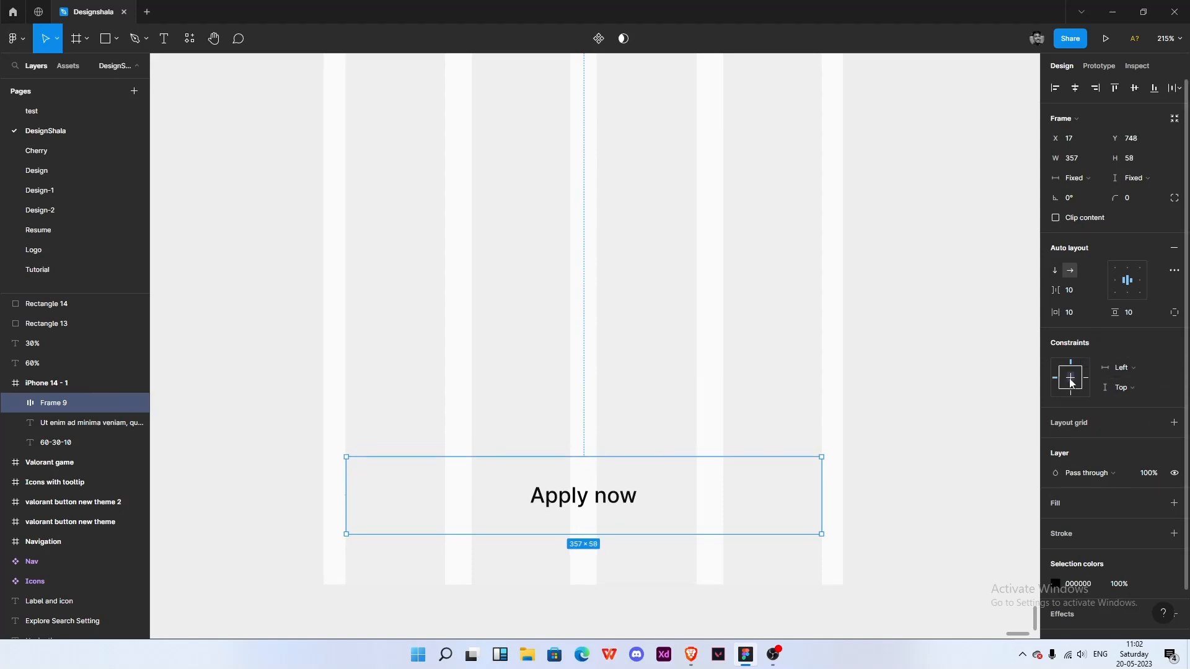
double_click(577, 496)
text(asd)
key(ctrl+z)
key(Escape)
key(Escape)
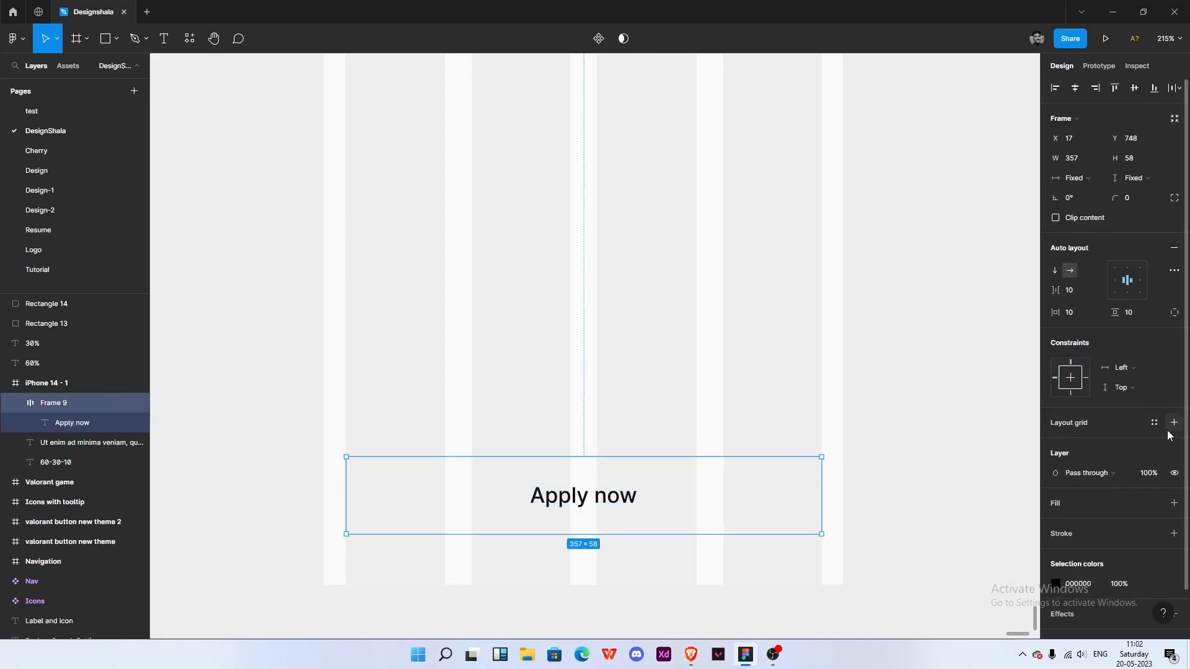
- Add a light grey E9E9E9 fill to the Apply now button frame
click(1173, 503)
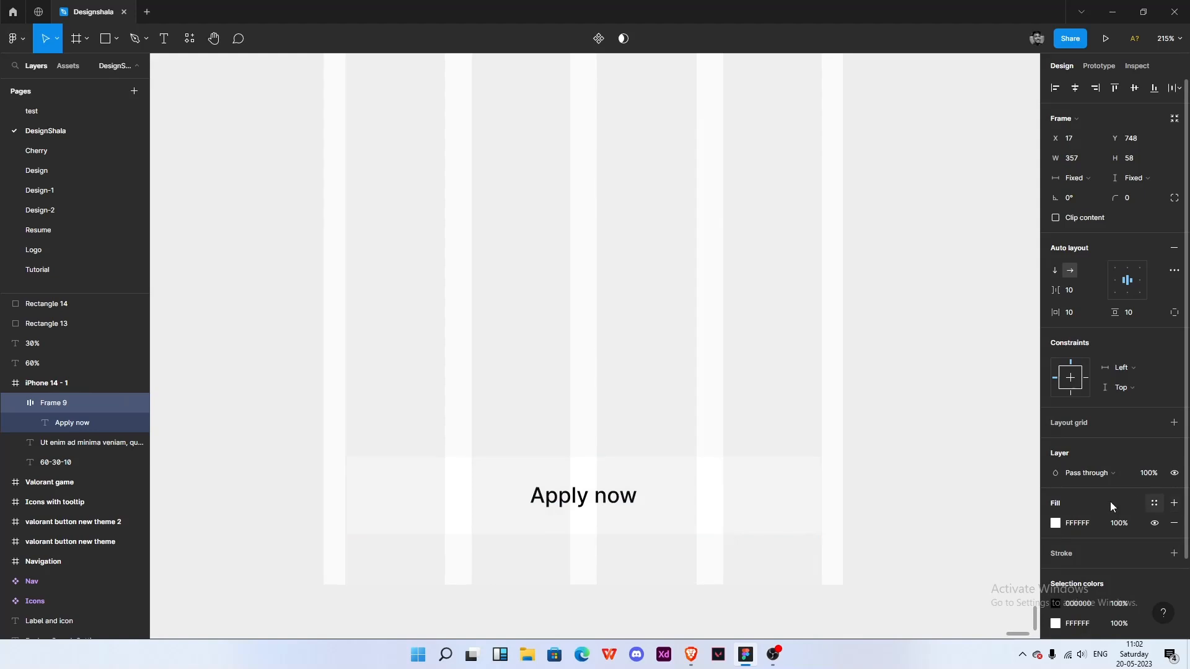
click(1056, 523)
drag(910, 352, 879, 351)
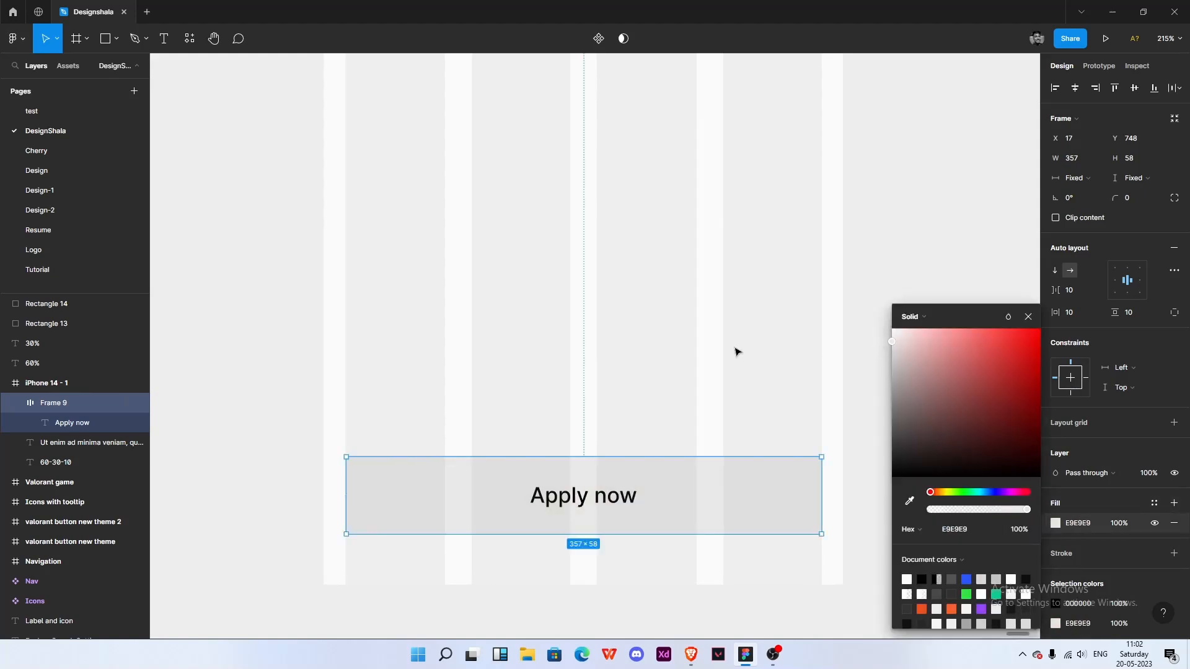
click(706, 351)
scroll(701, 352, down, 3)
scroll(703, 357, down, 3)
drag(804, 298, 689, 383)
click(515, 194)
drag(538, 202, 541, 242)
drag(590, 278, 454, 159)
drag(546, 208, 549, 403)
click(475, 212)
scroll(490, 220, up, 3)
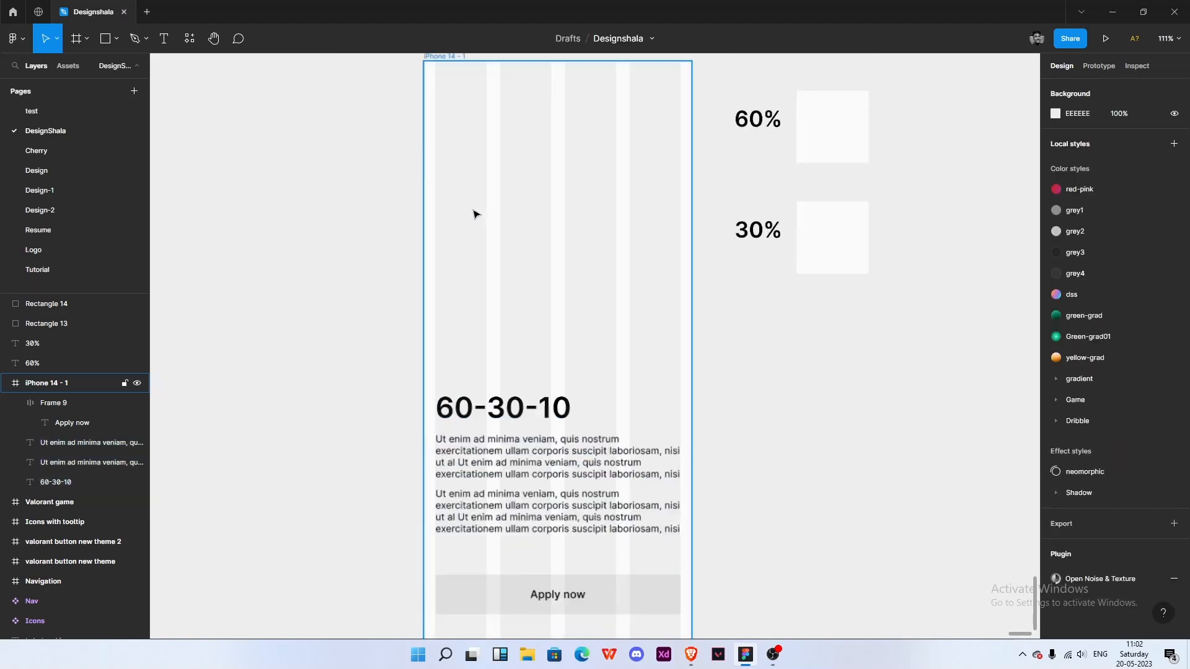
- Draw a rectangle about 358 × 291 in the upper part of the phone frame as an image placeholder
key(r)
drag(435, 143, 690, 350)
click(779, 372)
scroll(571, 307, down, 3)
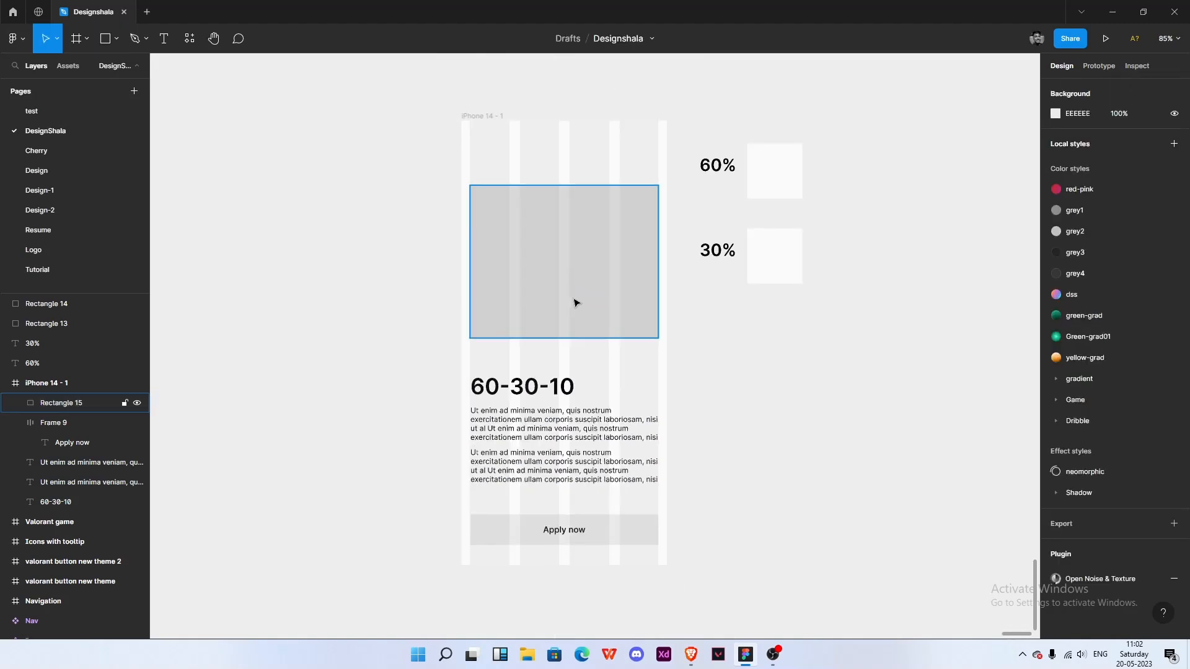
click(566, 265)
drag(589, 244, 589, 261)
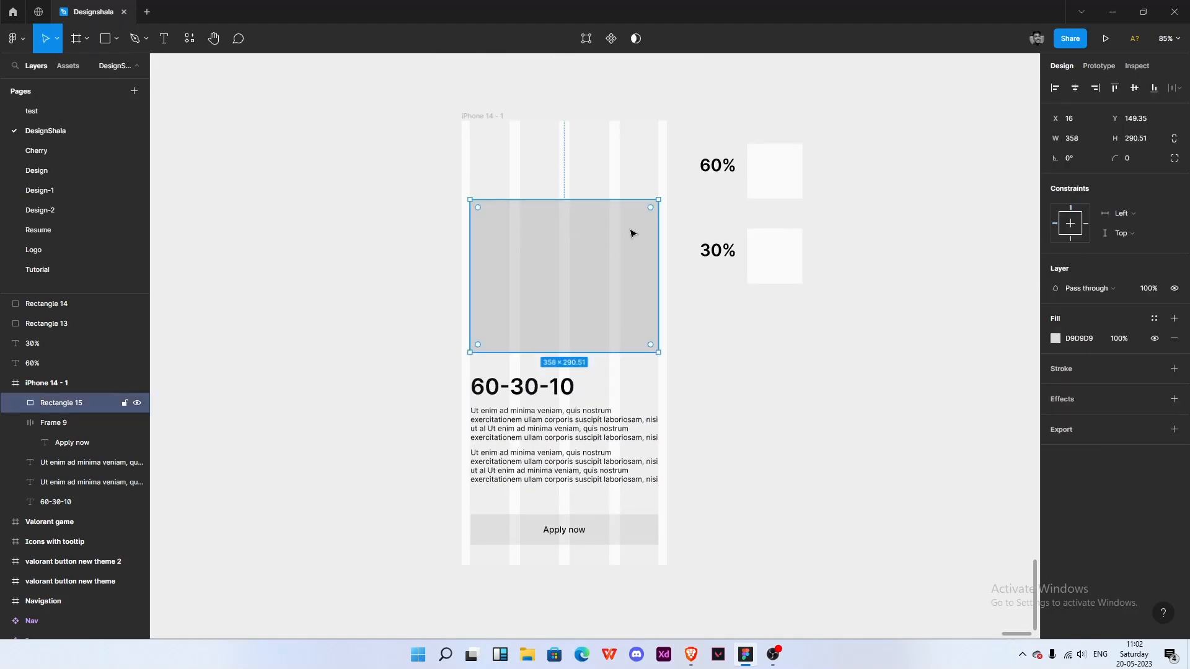
- Round the placeholder rectangle's corners to a radius of 28
drag(654, 207, 640, 212)
click(571, 188)
drag(583, 179, 573, 188)
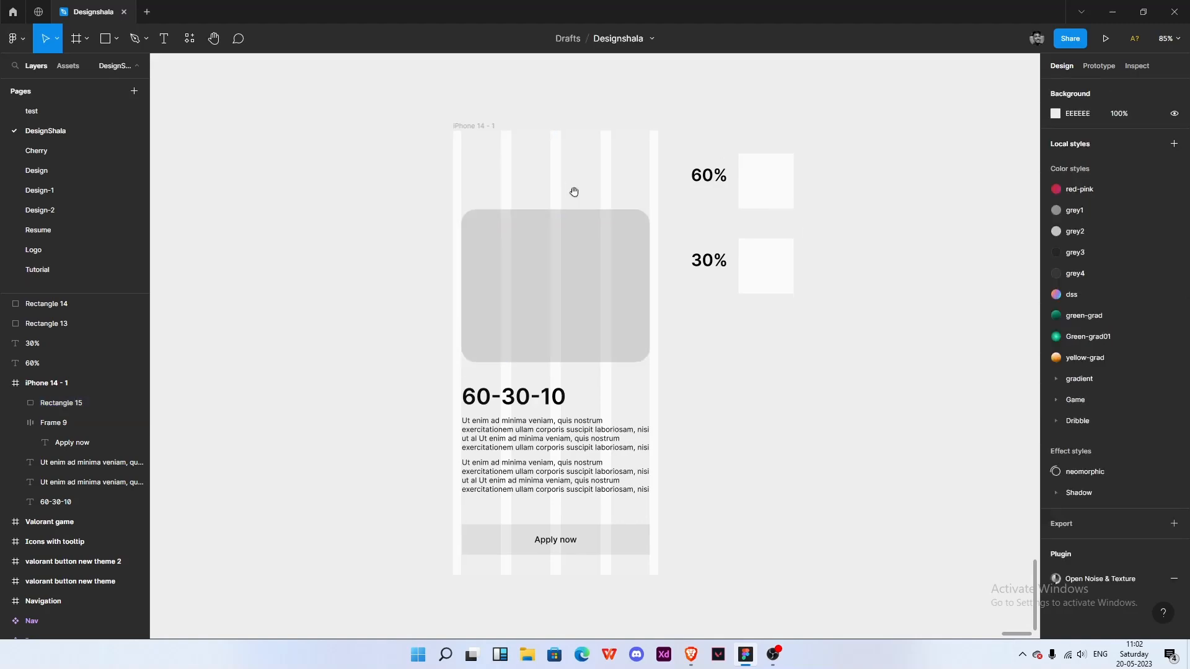
- Select the phone frame and hide its layout grids
drag(711, 393, 621, 361)
click(361, 127)
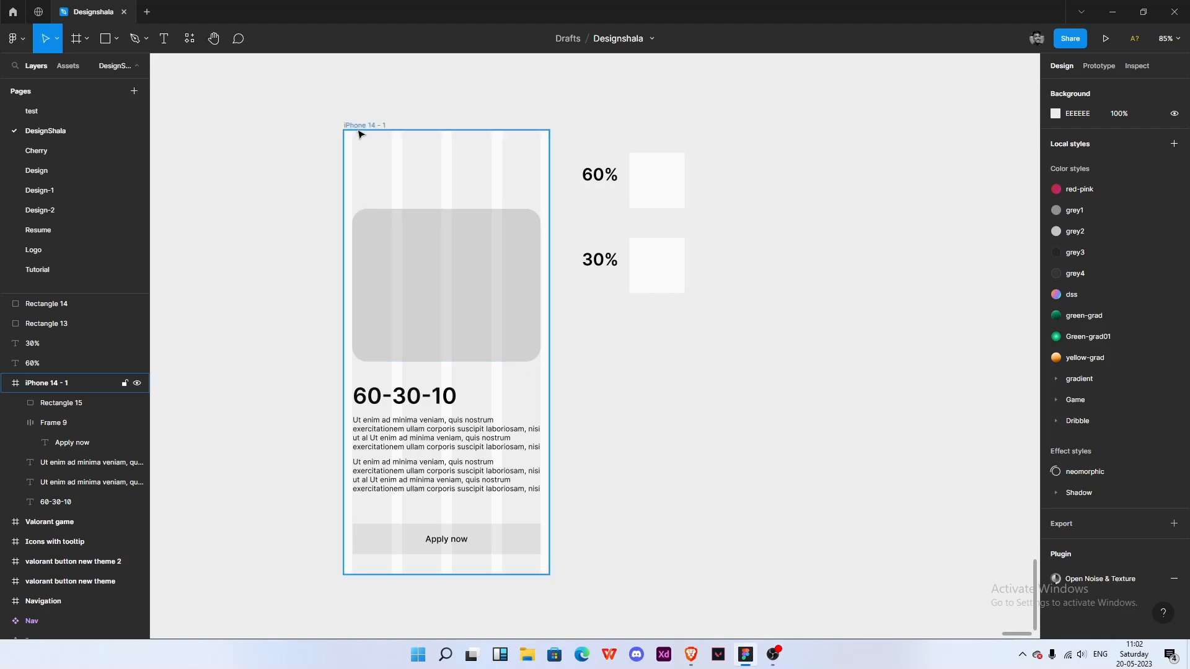
key(shift+g)
click(608, 336)
drag(690, 327, 727, 357)
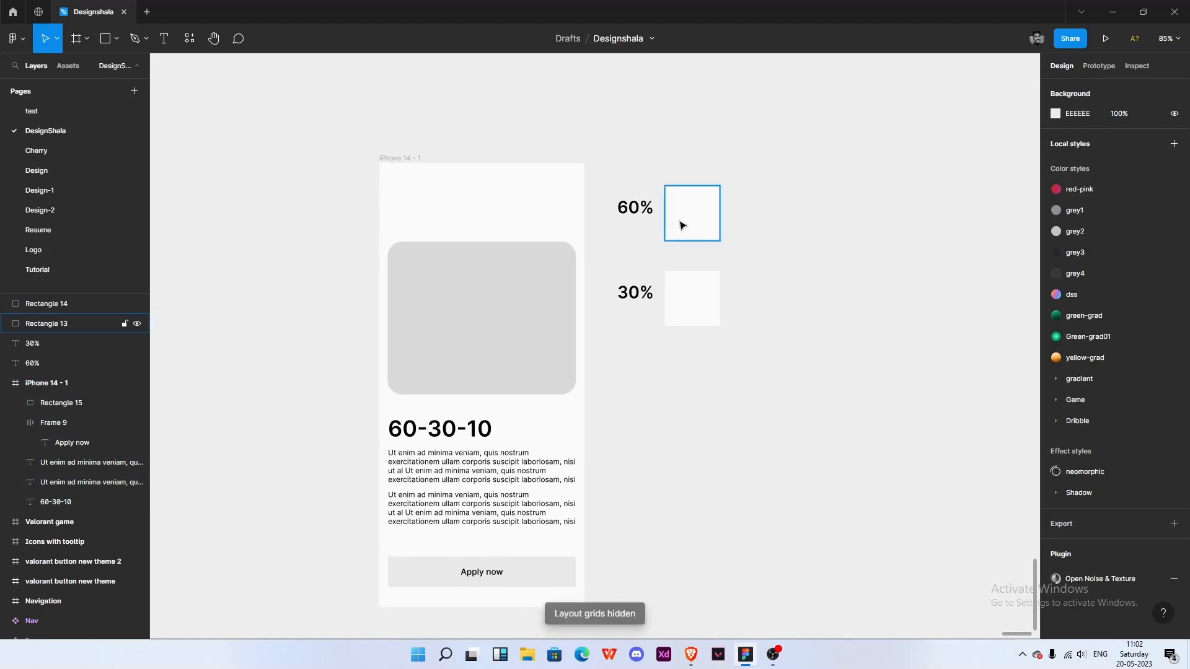
click(683, 223)
scroll(647, 228, up, 3)
drag(645, 241, 701, 233)
click(381, 132)
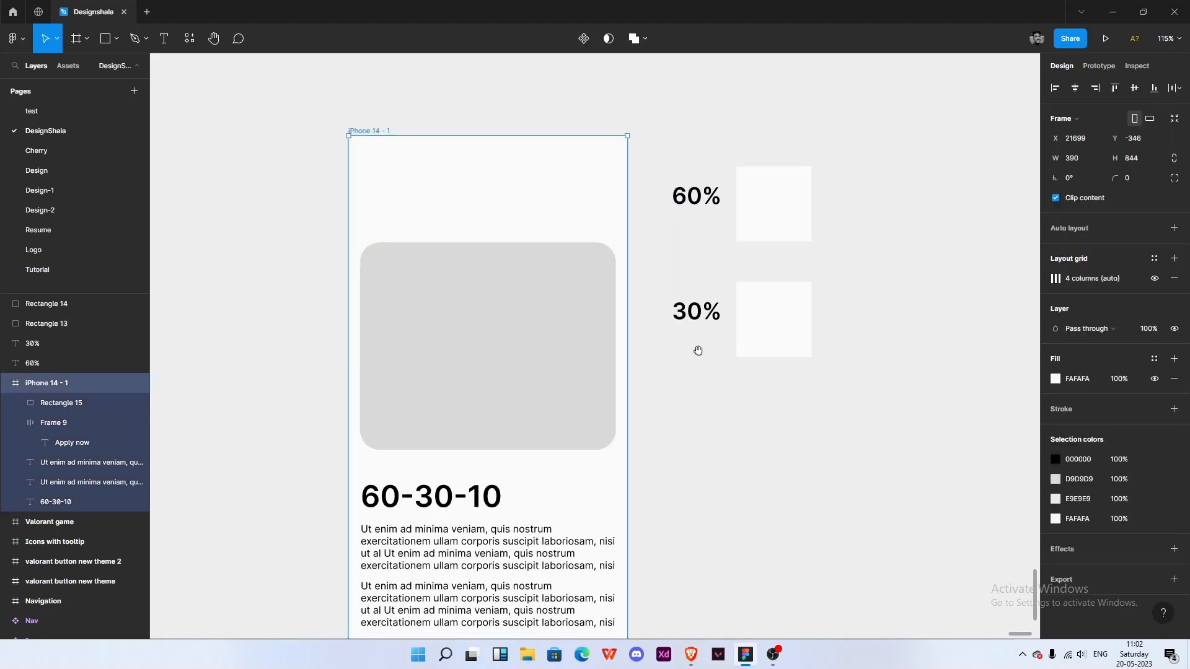
scroll(689, 310, down, 2)
click(678, 245)
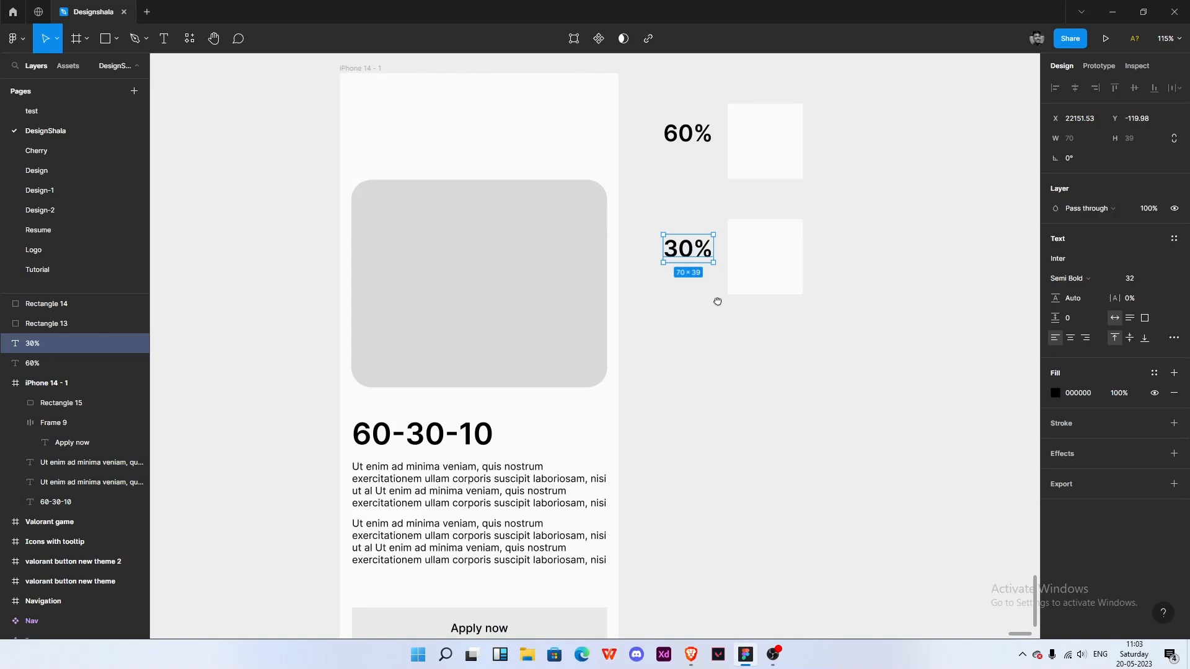
scroll(719, 306, down, 1)
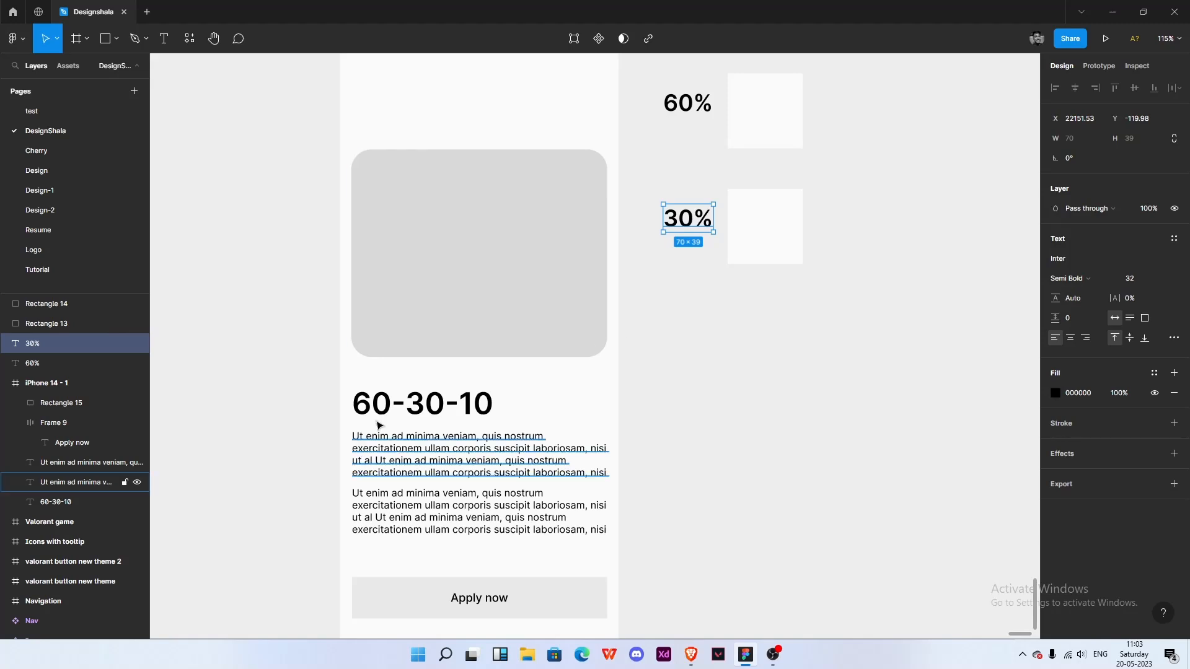
click(392, 409)
drag(483, 453, 498, 390)
click(318, 371)
click(390, 349)
drag(671, 463, 373, 324)
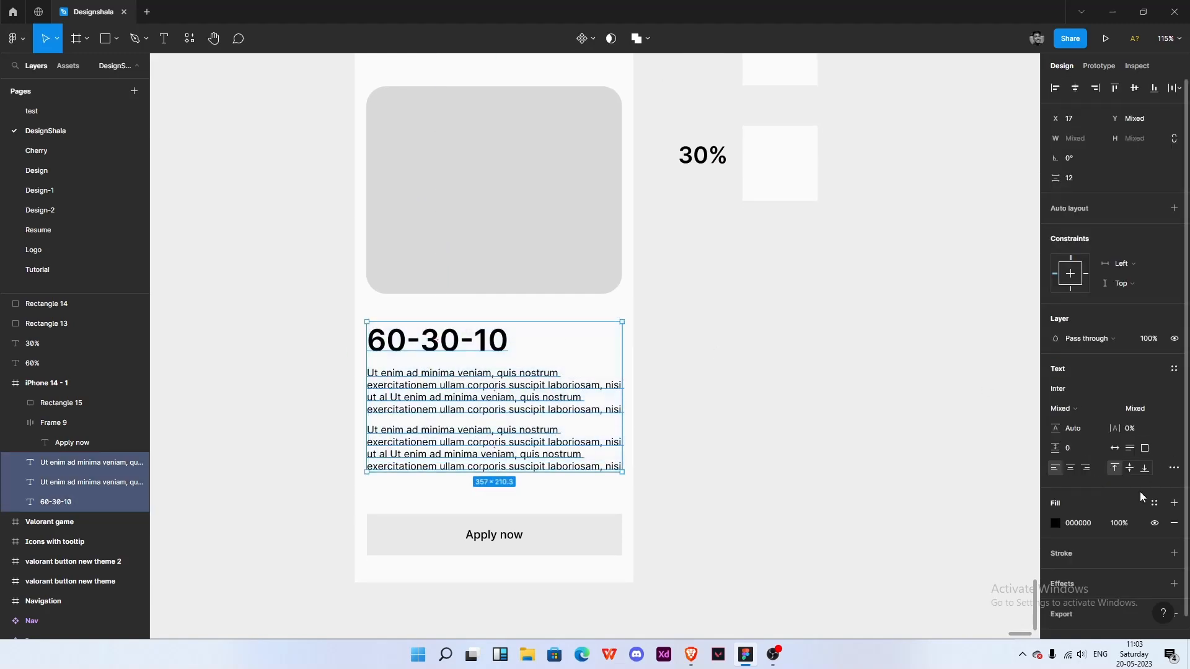
- Set the fill of the 30% swatch to black 000000
click(816, 407)
click(778, 197)
click(1074, 259)
text(000000)
key(Return)
click(819, 288)
drag(831, 320, 752, 383)
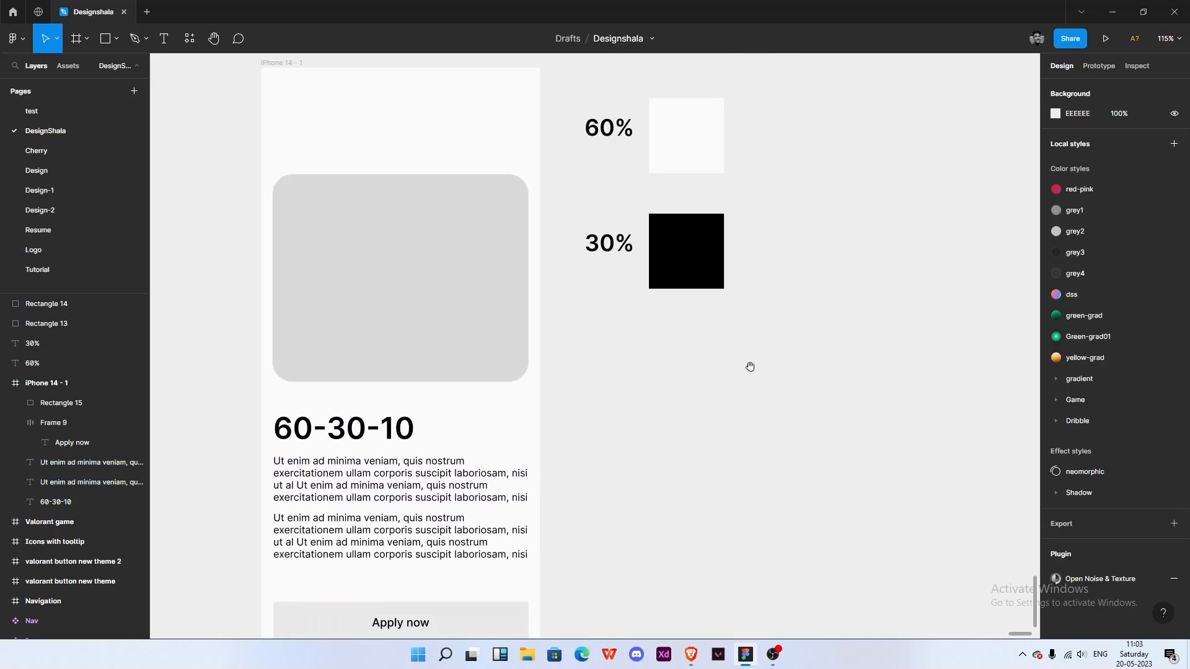
- Duplicate the 30% label and swatch below them and change the new label to 10%
drag(566, 96, 759, 345)
click(760, 345)
click(609, 243)
drag(609, 243, 561, 356)
double_click(607, 360)
text(1)
click(622, 388)
click(622, 388)
click(676, 277)
drag(676, 277, 698, 378)
click(763, 357)
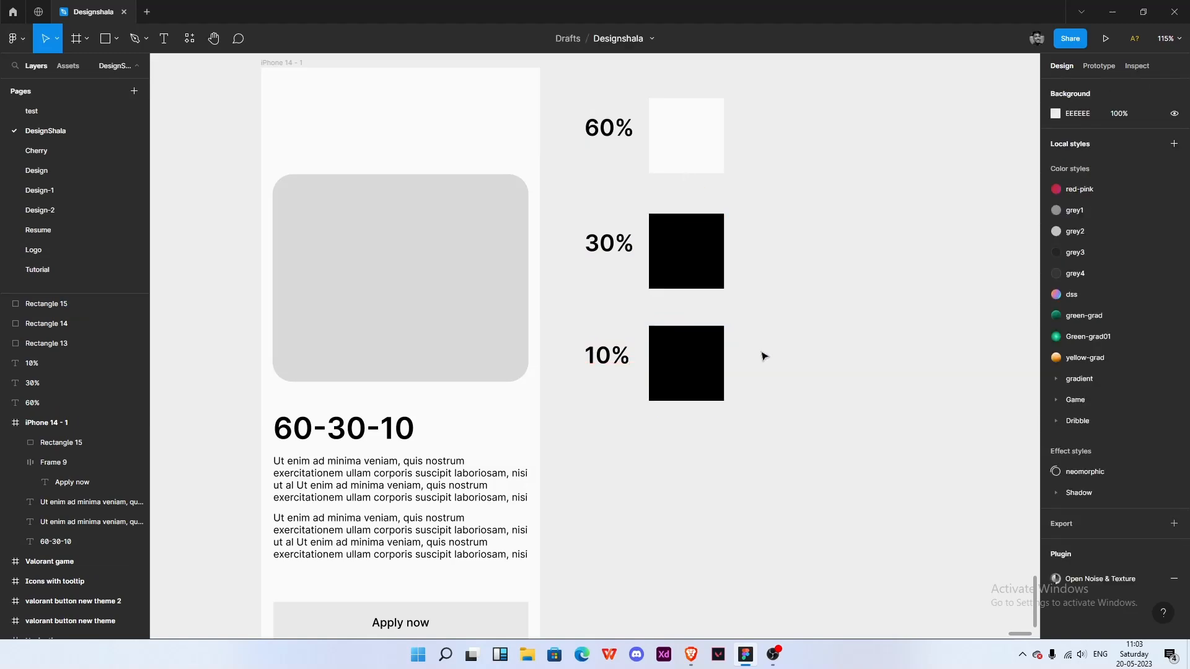
- Set the 10% swatch fill to the blue 2D35FF
scroll(633, 456, down, 4)
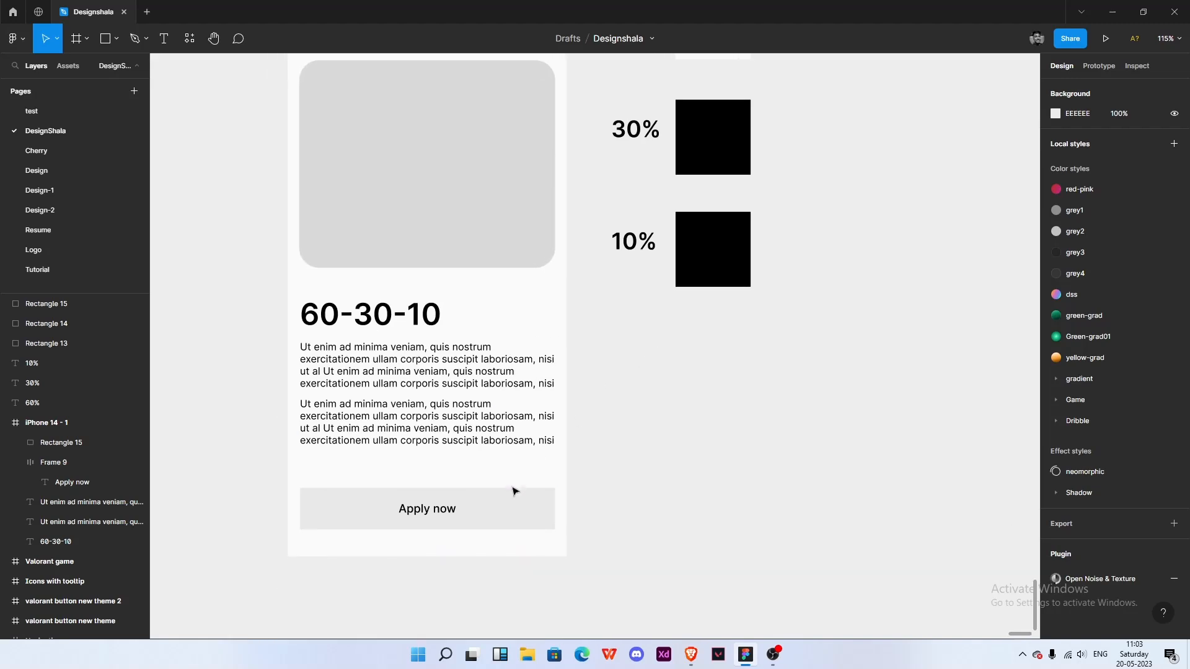
click(513, 491)
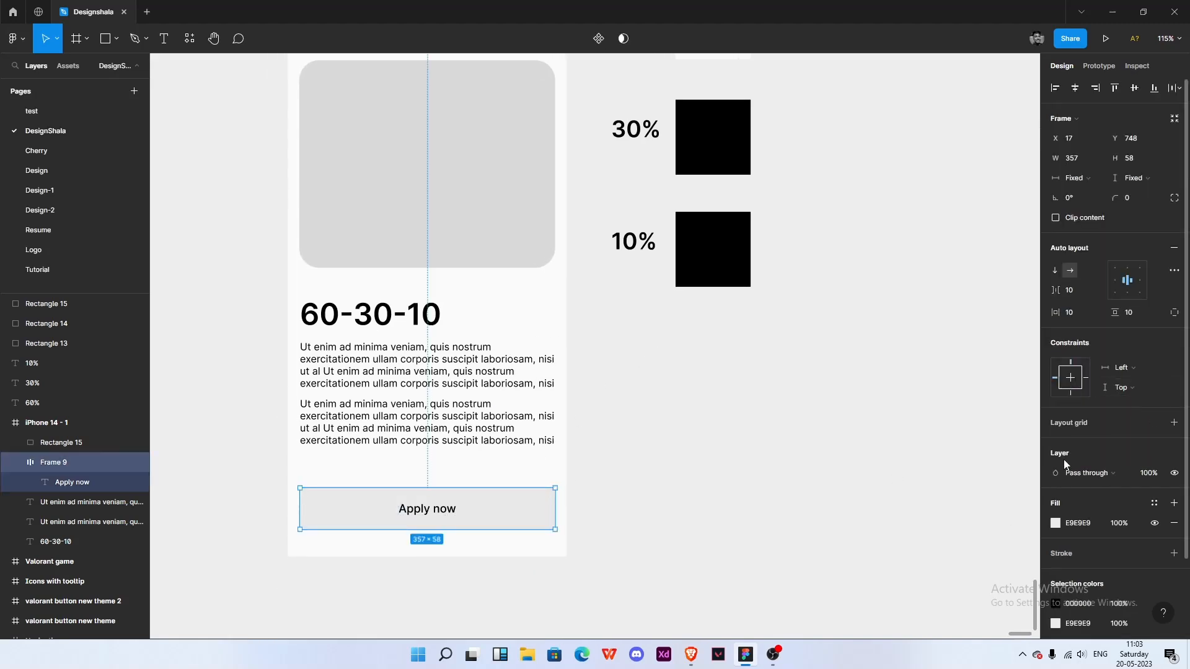
click(722, 262)
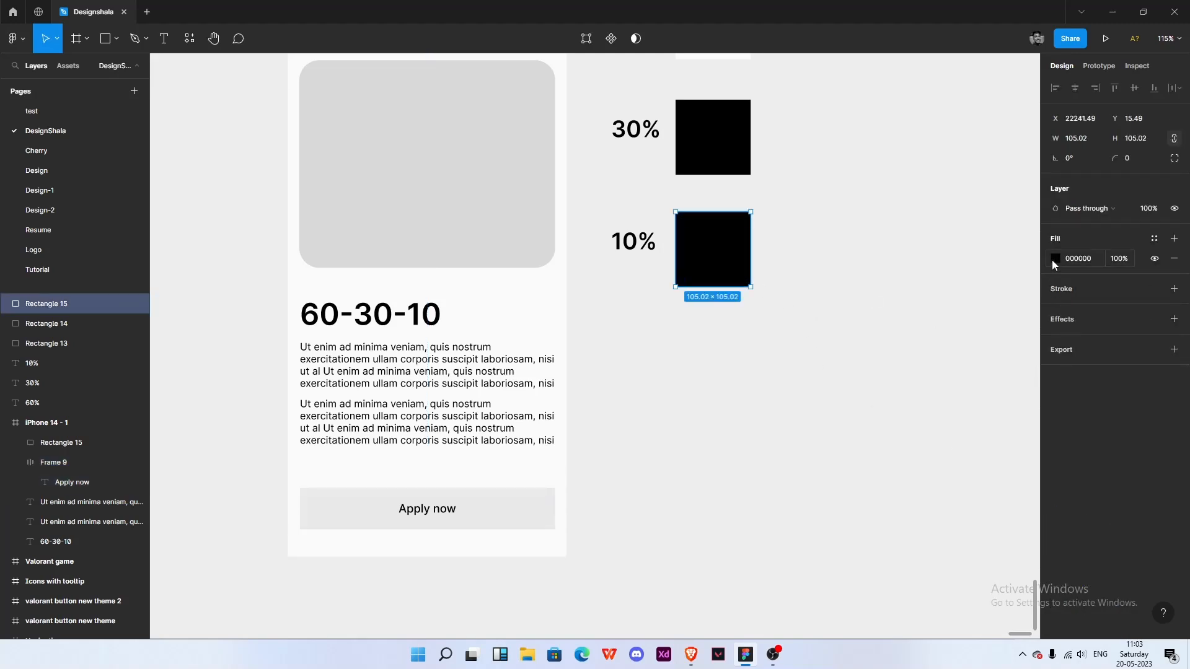
click(1052, 260)
click(995, 437)
drag(1010, 291, 1014, 251)
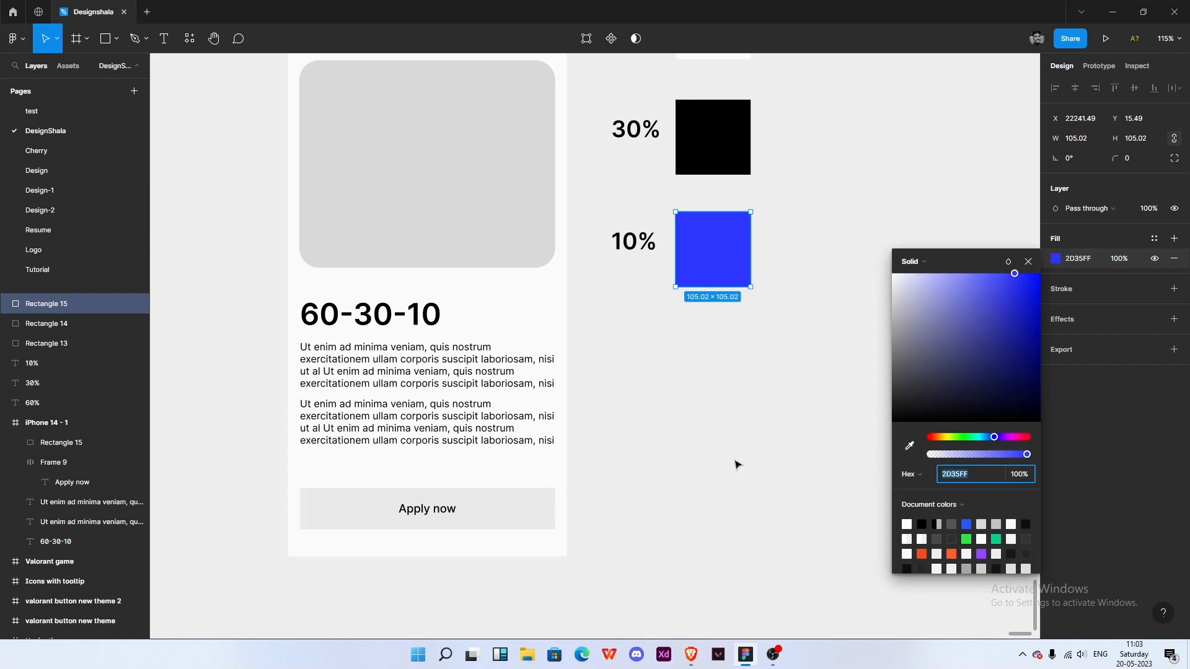
- Apply the blue 2D35FF fill to the Apply now button frame
click(533, 512)
click(1081, 523)
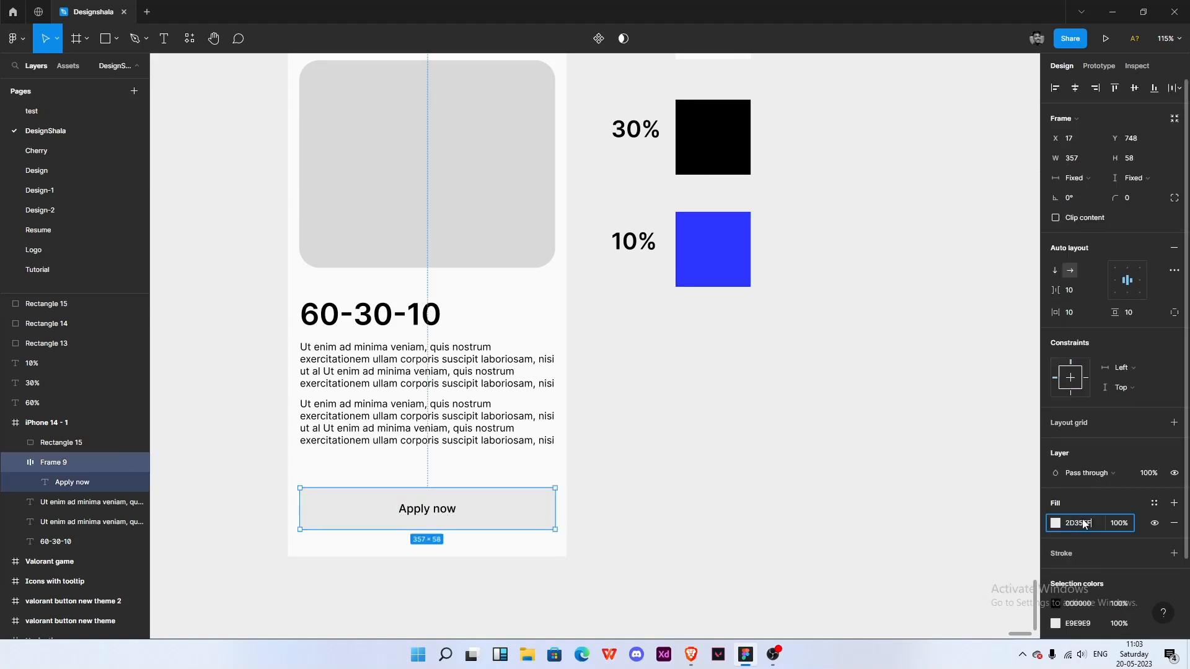
key(Return)
- Change the Apply now text colour to white
double_click(430, 517)
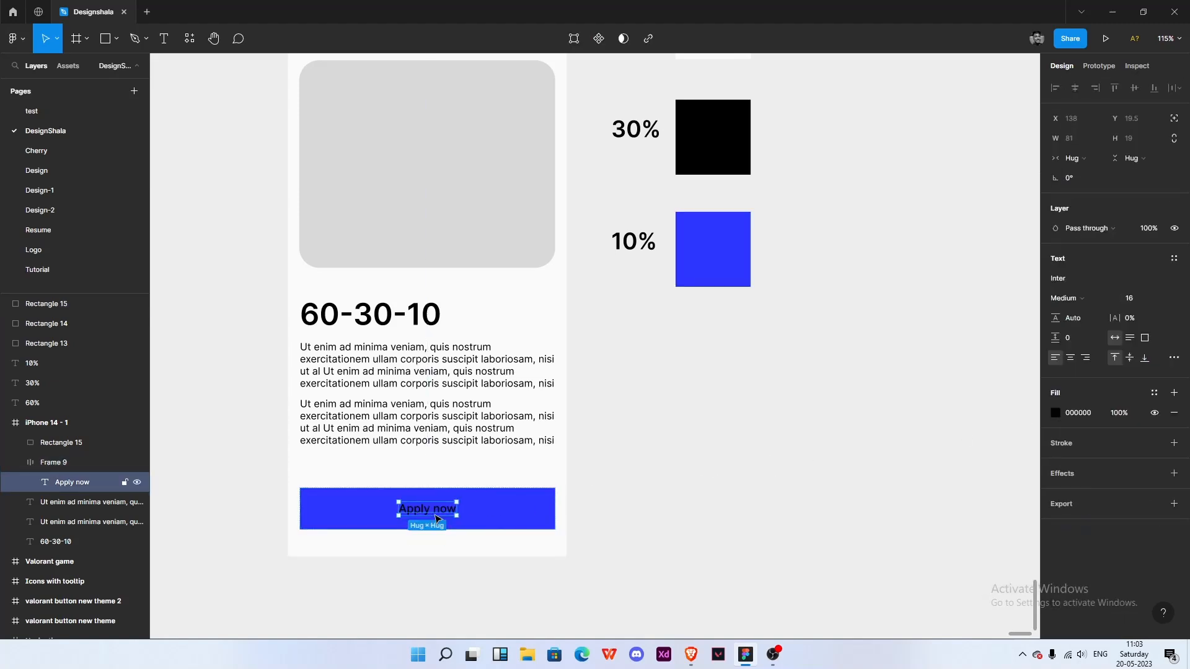
click(1055, 414)
drag(965, 394, 805, 282)
click(749, 384)
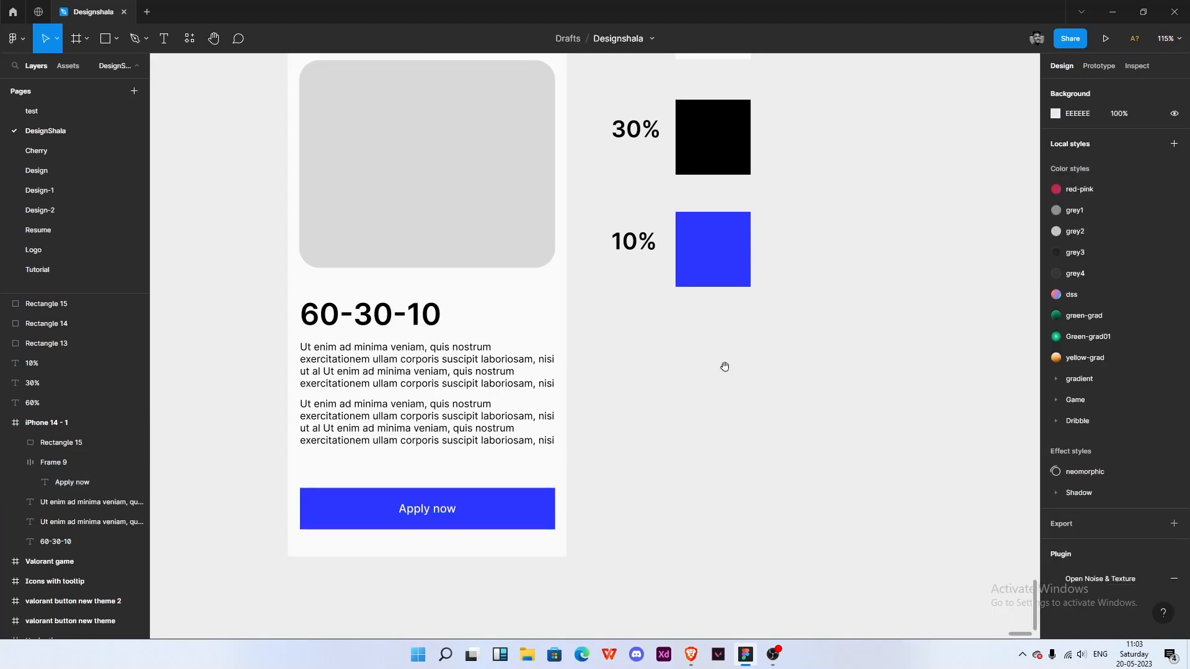
- Fill the placeholder rectangle with an abstract image from the Unsplash plugin
drag(747, 362, 762, 430)
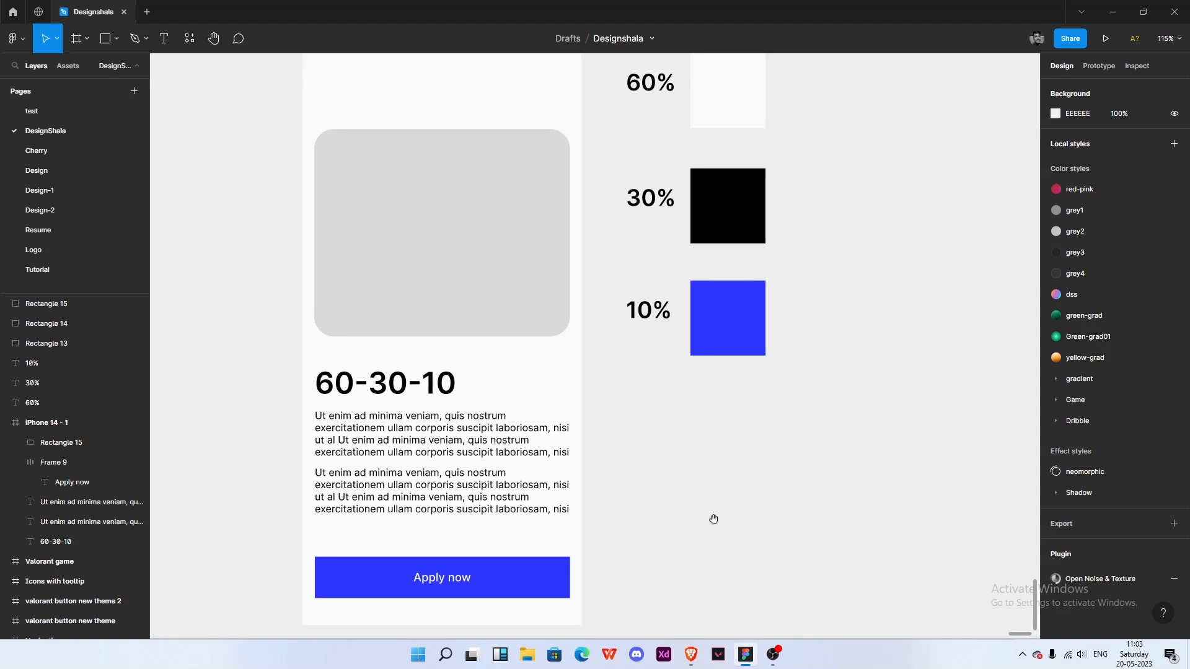
scroll(679, 434, down, 3)
scroll(759, 342, up, 1)
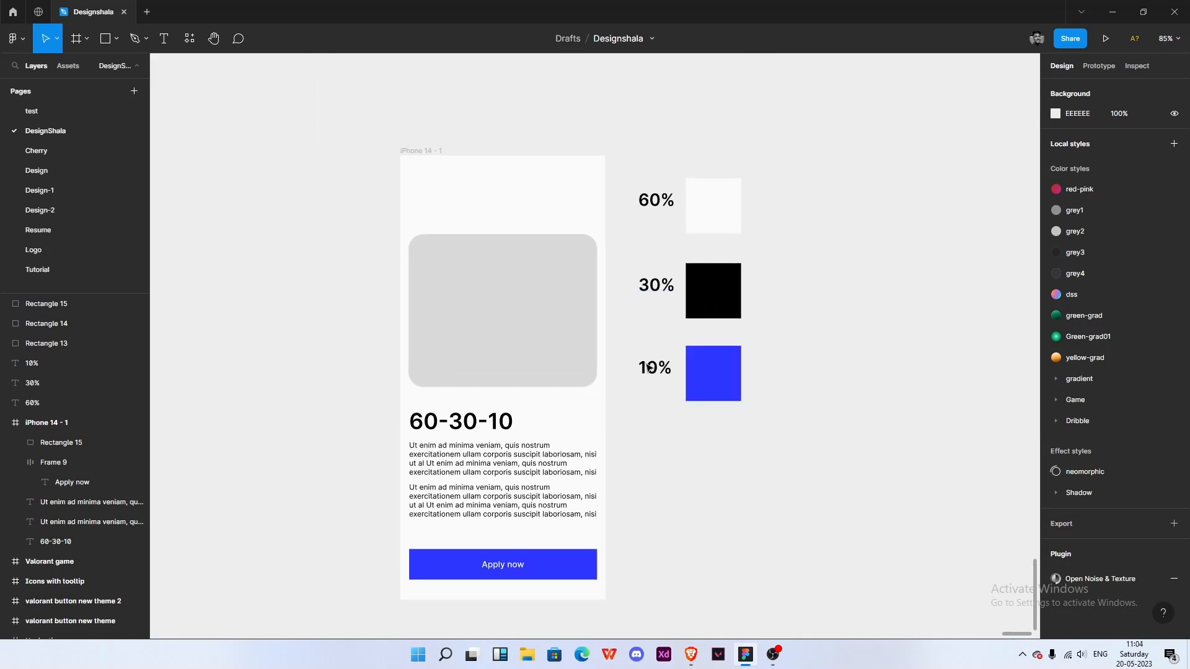
drag(660, 462, 671, 466)
click(531, 327)
right_click(528, 326)
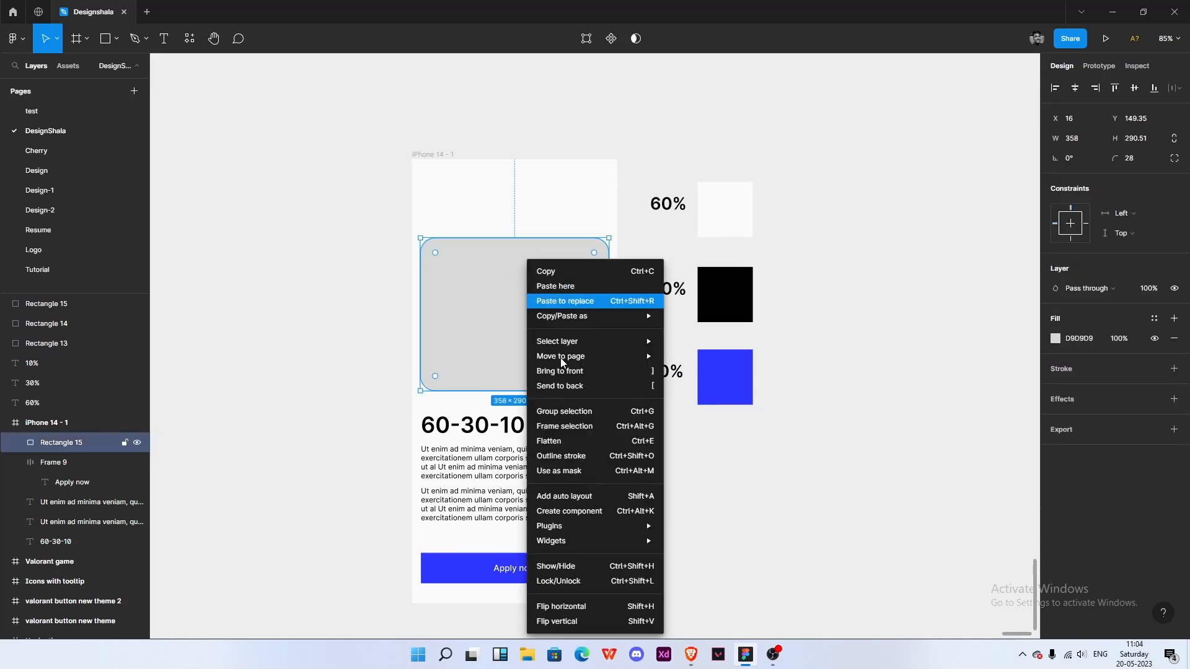
mouse_move(560, 525)
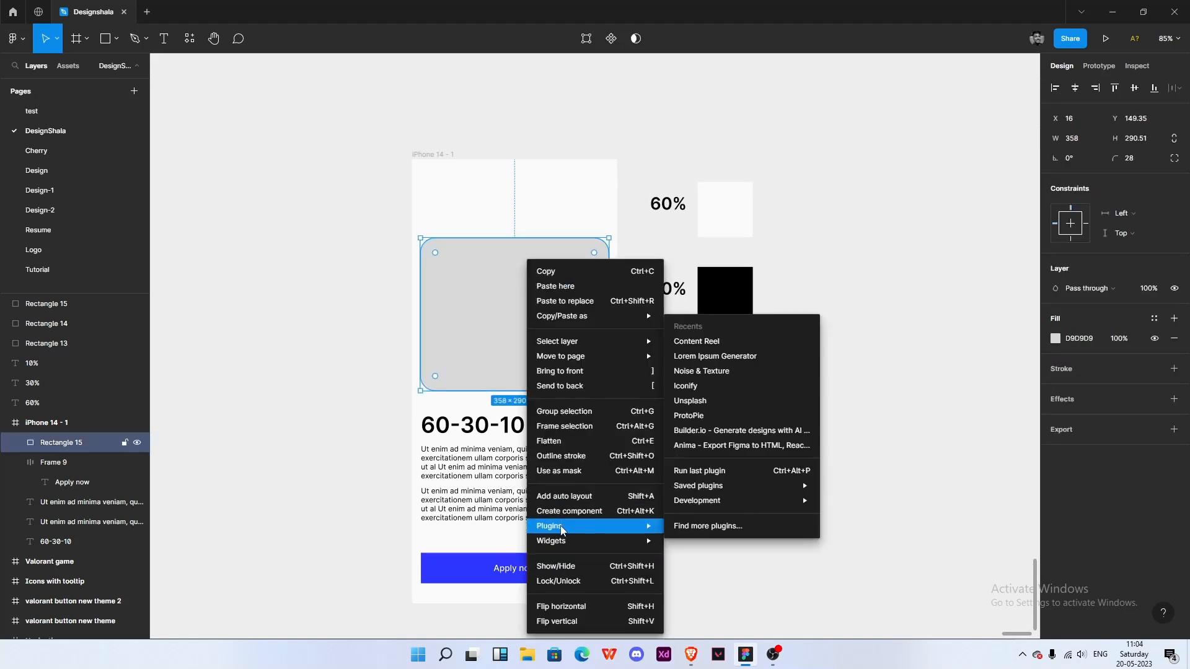
click(701, 403)
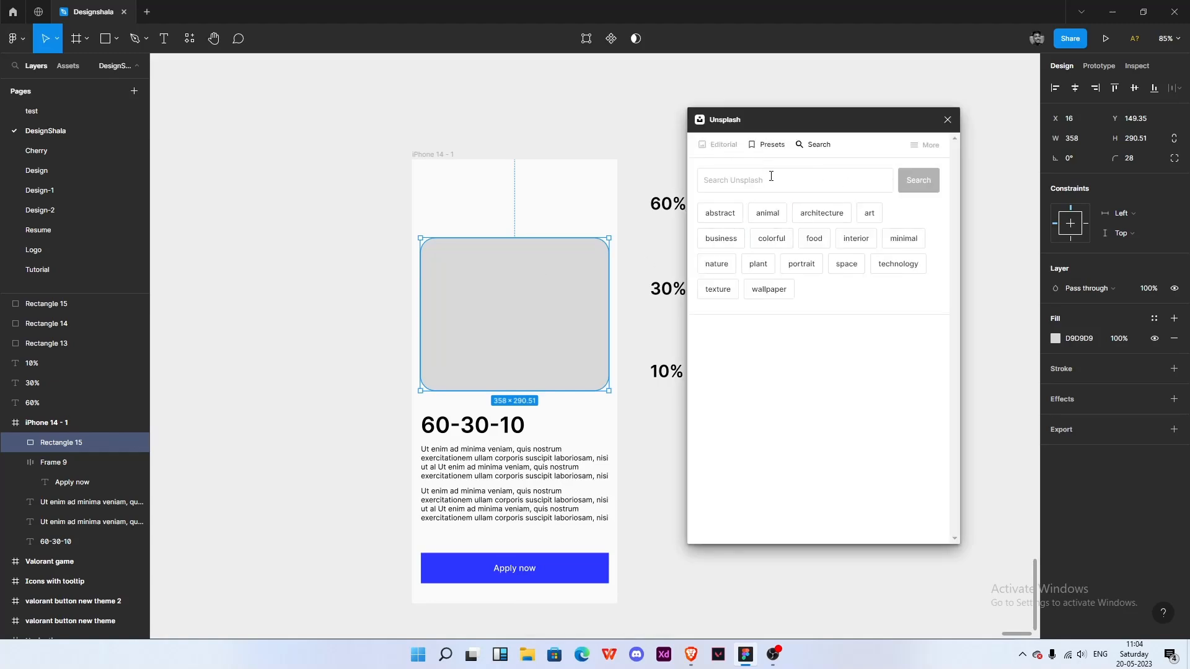
click(720, 212)
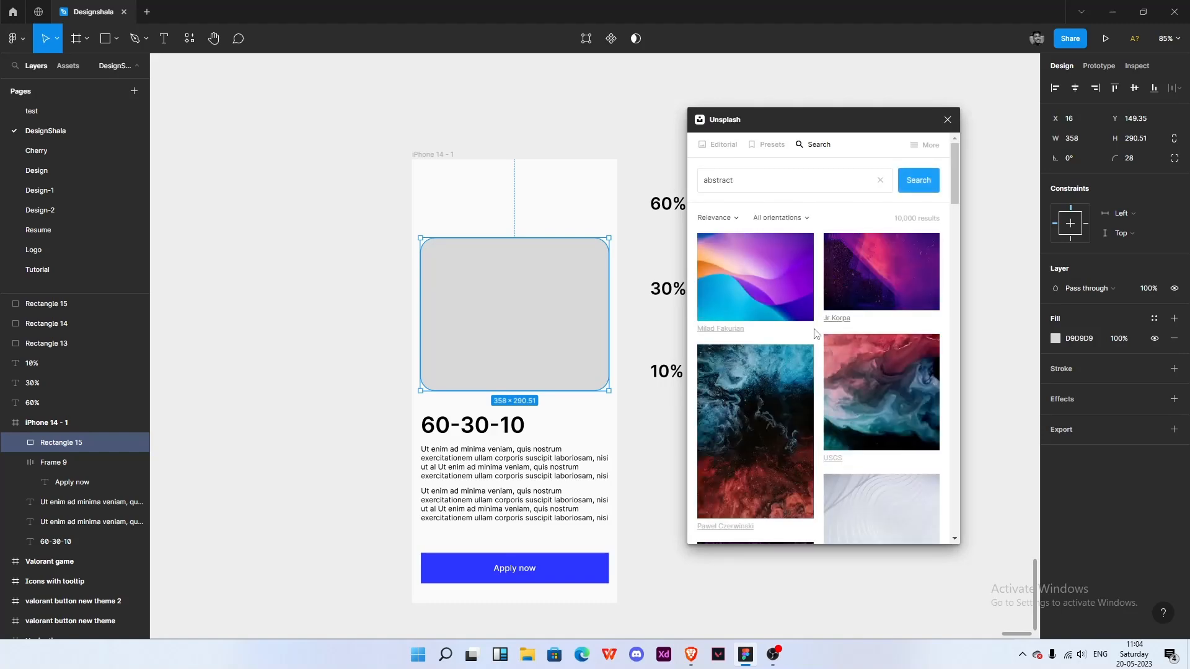
click(853, 281)
click(947, 119)
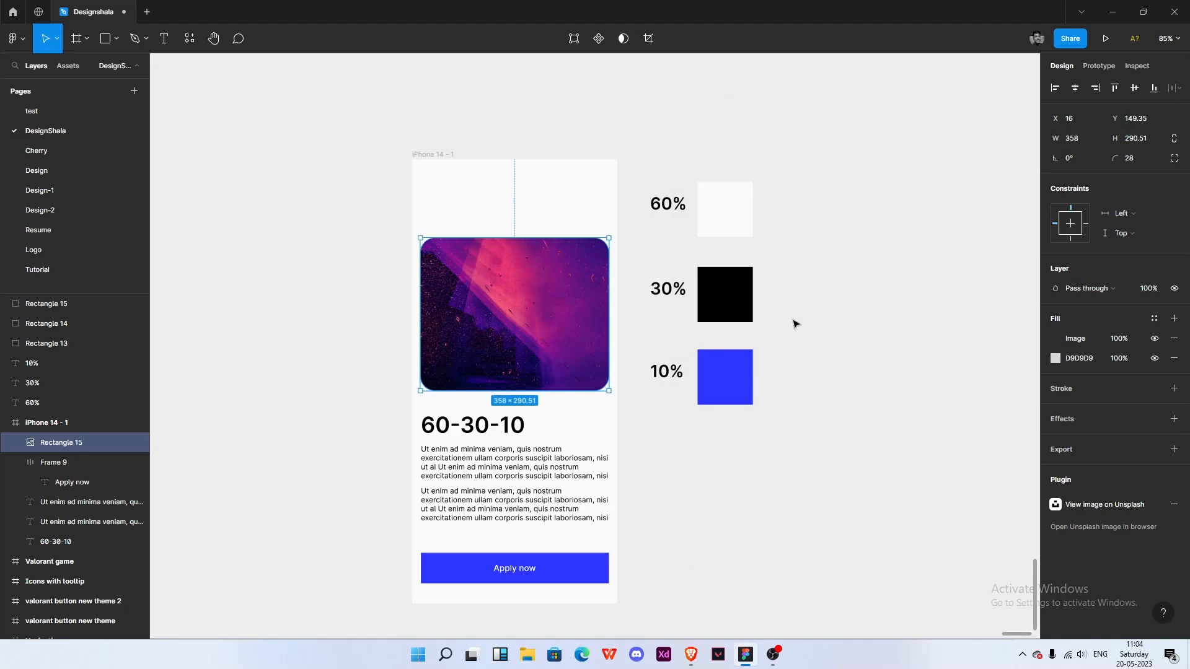
click(796, 324)
scroll(682, 325, down, 3)
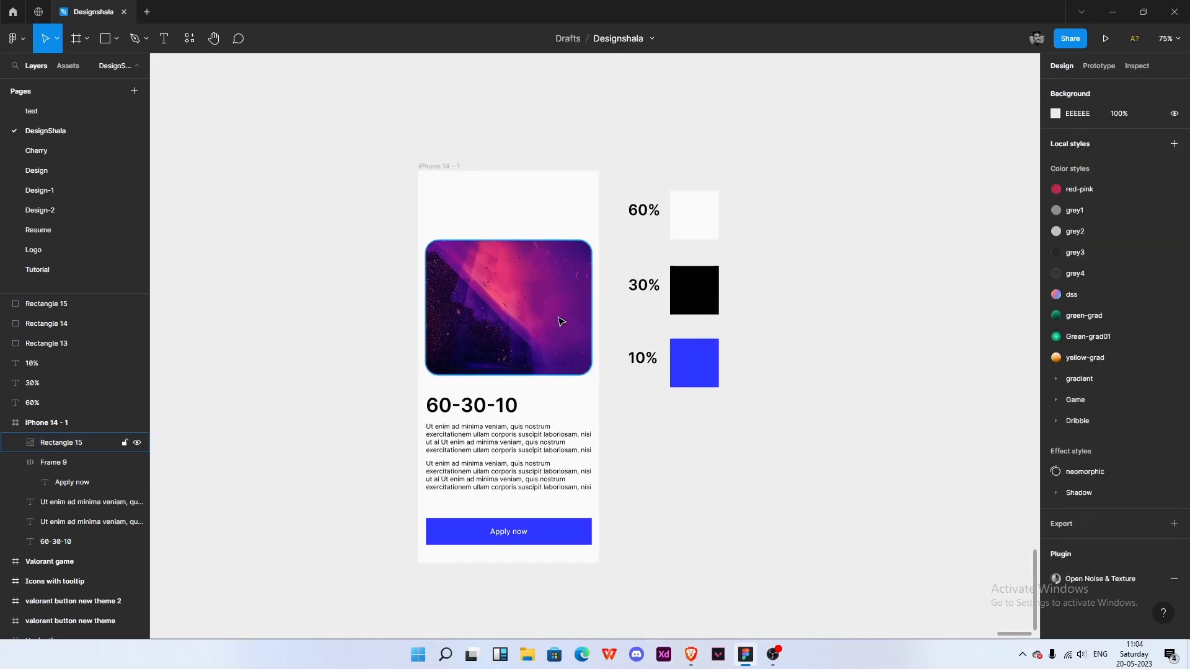
scroll(569, 322, up, 4)
click(566, 542)
click(693, 471)
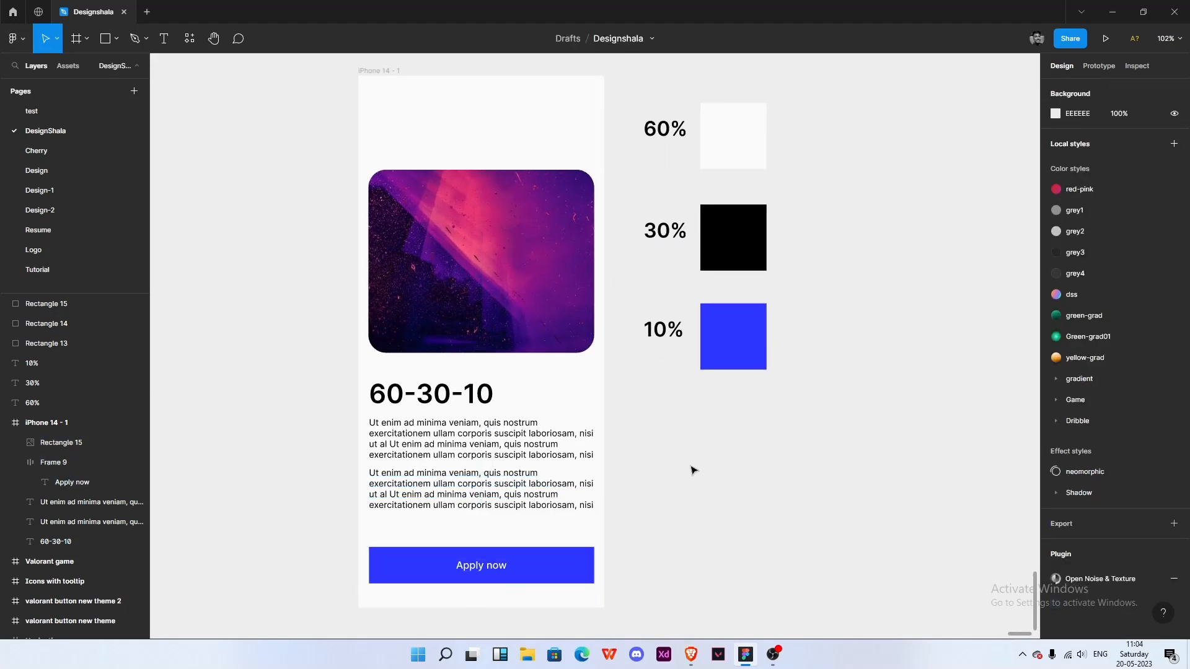
drag(717, 427, 693, 450)
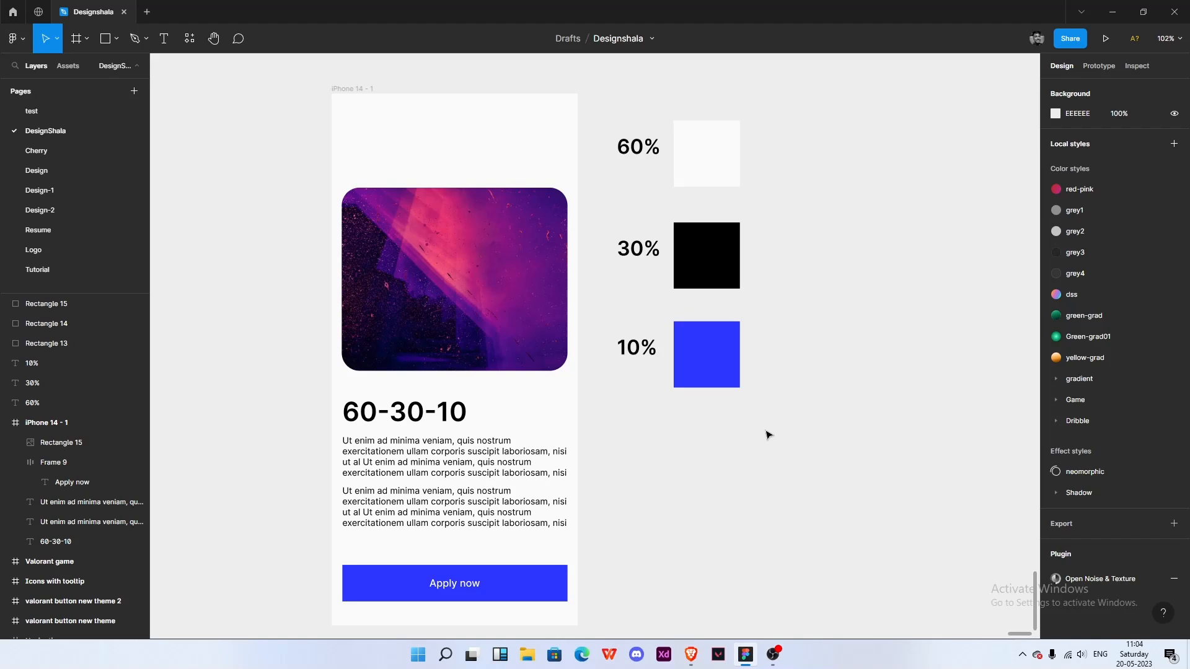
drag(799, 422, 617, 432)
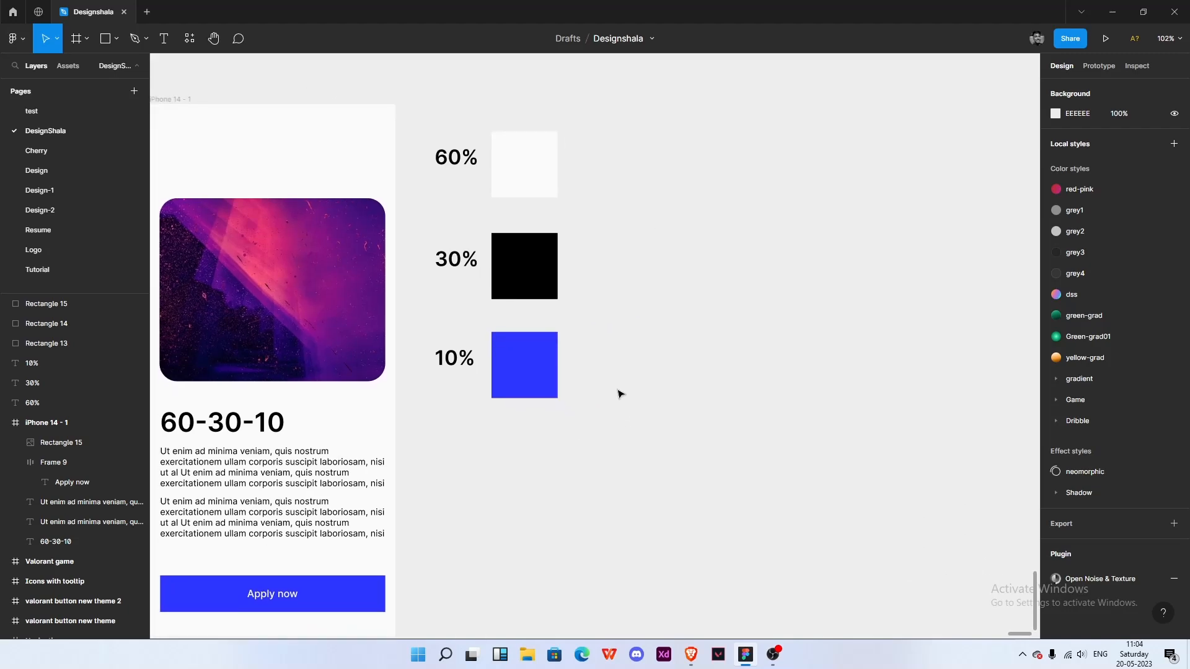
- Duplicate the phone frame and place the copy to the right of the colour swatches
scroll(618, 397, down, 5)
click(400, 231)
drag(461, 237, 655, 245)
scroll(806, 342, up, 5)
click(793, 354)
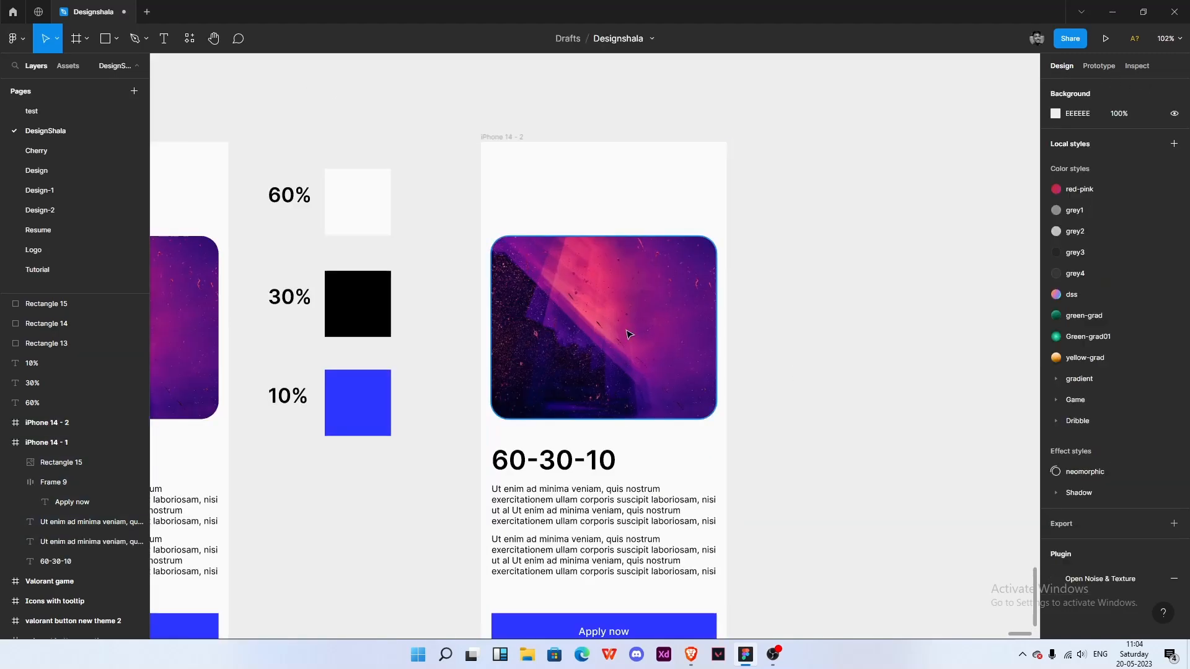
click(629, 335)
scroll(662, 383, down, 2)
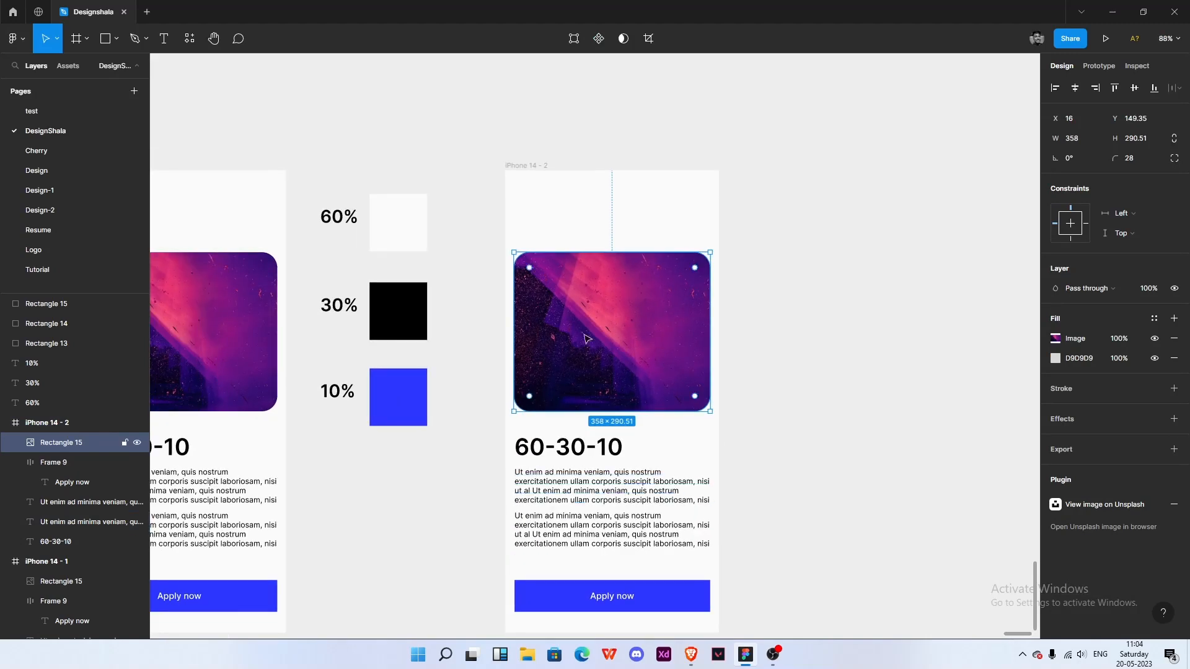
- Move the image up closer to the top of the copied phone frame
drag(624, 342, 656, 292)
click(735, 340)
scroll(623, 386, down, 1)
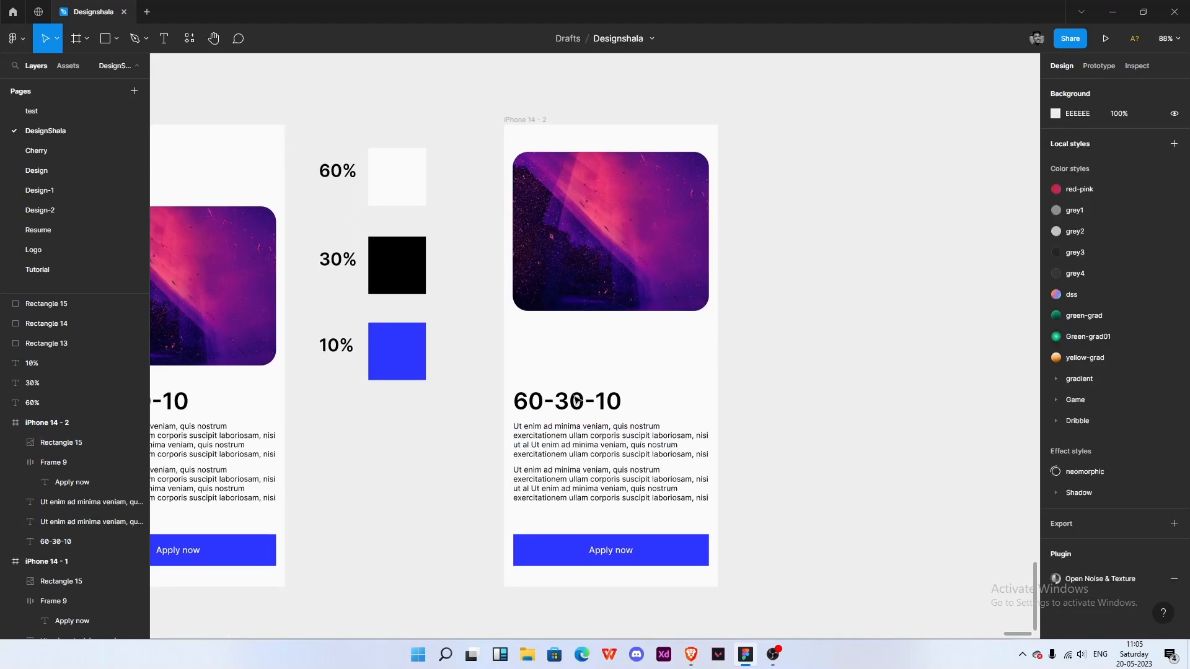
- Delete the second paragraph in the copied frame and move the heading and remaining paragraph up under the image
mouse_move(500, 393)
mouse_down()
mouse_move(752, 489)
mouse_move(511, 392)
mouse_up()
click(642, 496)
key(Delete)
drag(626, 441, 630, 390)
click(632, 459)
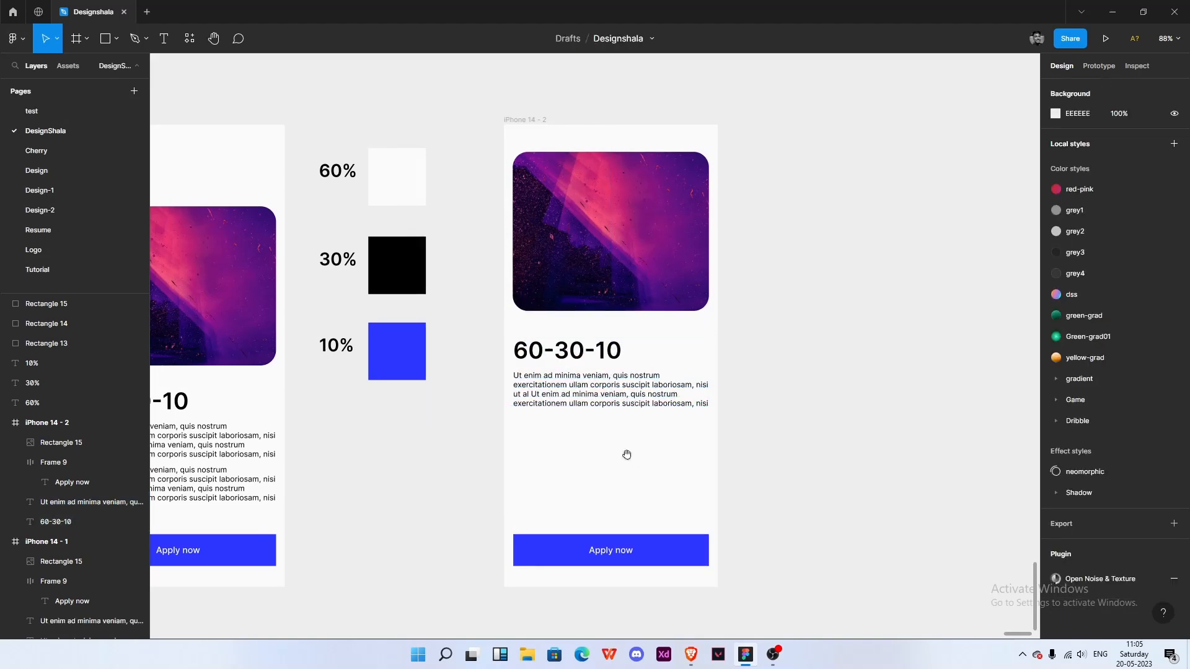
- Draw a rectangle about 358 × 155 below the paragraph and round its corners to about 17
scroll(632, 460, down, 1)
scroll(532, 388, up, 3)
scroll(496, 374, up, 2)
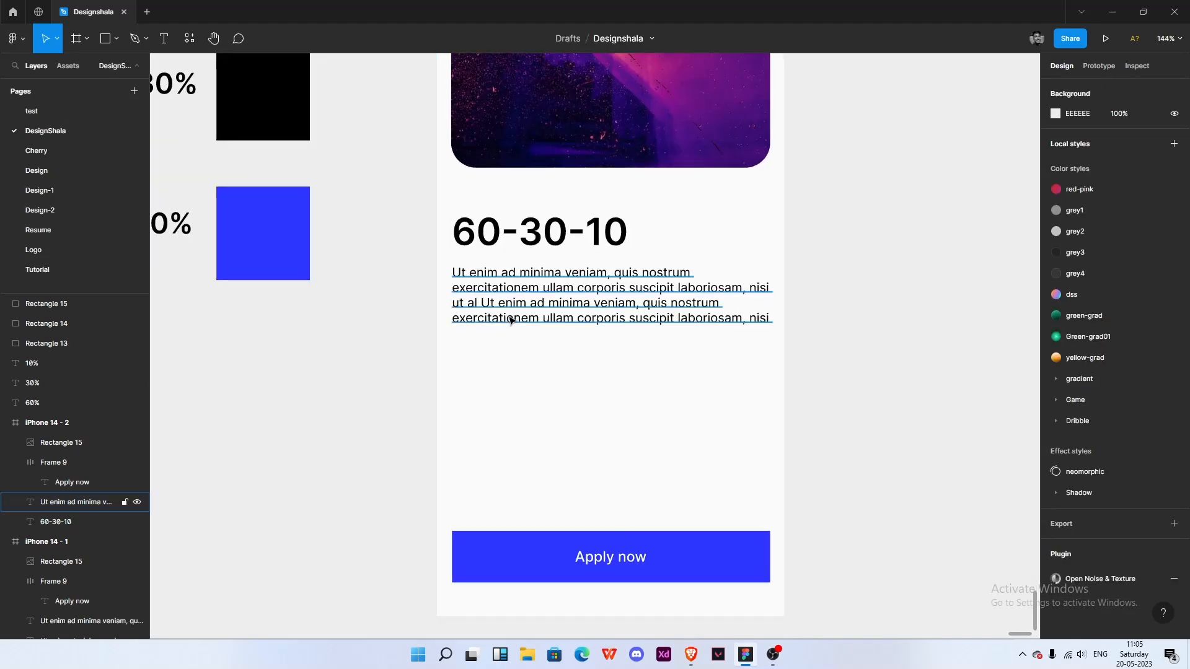
key(r)
drag(451, 346, 771, 484)
drag(452, 404, 447, 401)
drag(633, 403, 634, 410)
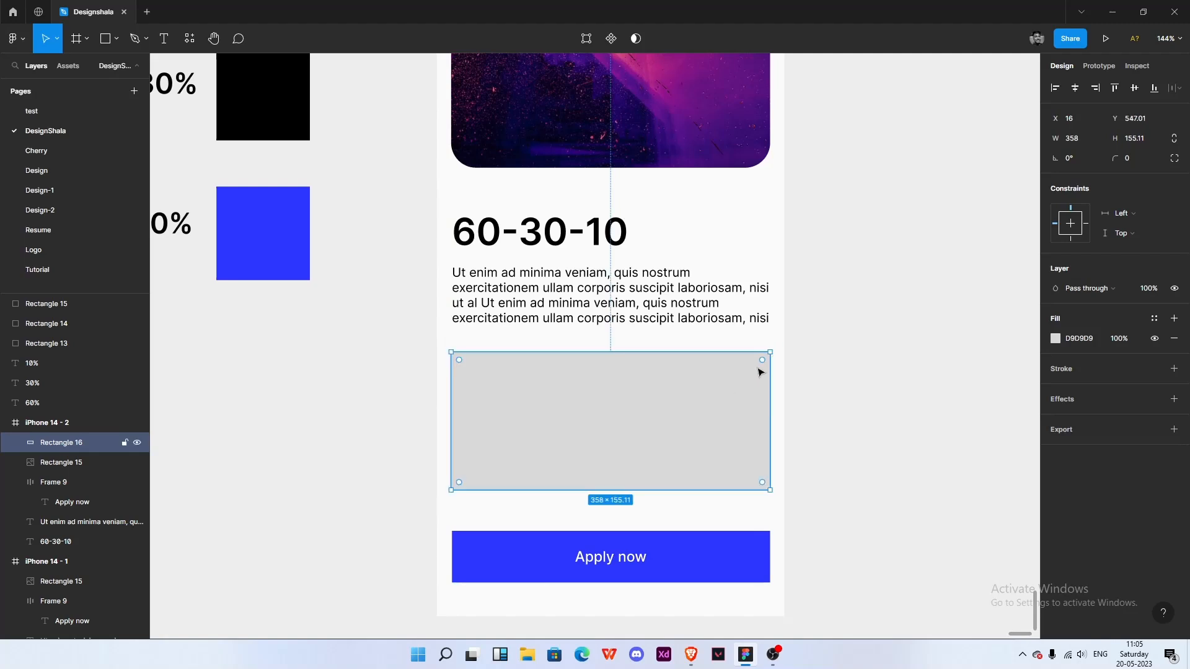
drag(761, 361, 751, 368)
click(786, 380)
scroll(614, 367, up, 1)
- Duplicate the heading and paragraph onto the new rectangle and bring the copies to the front
click(590, 297)
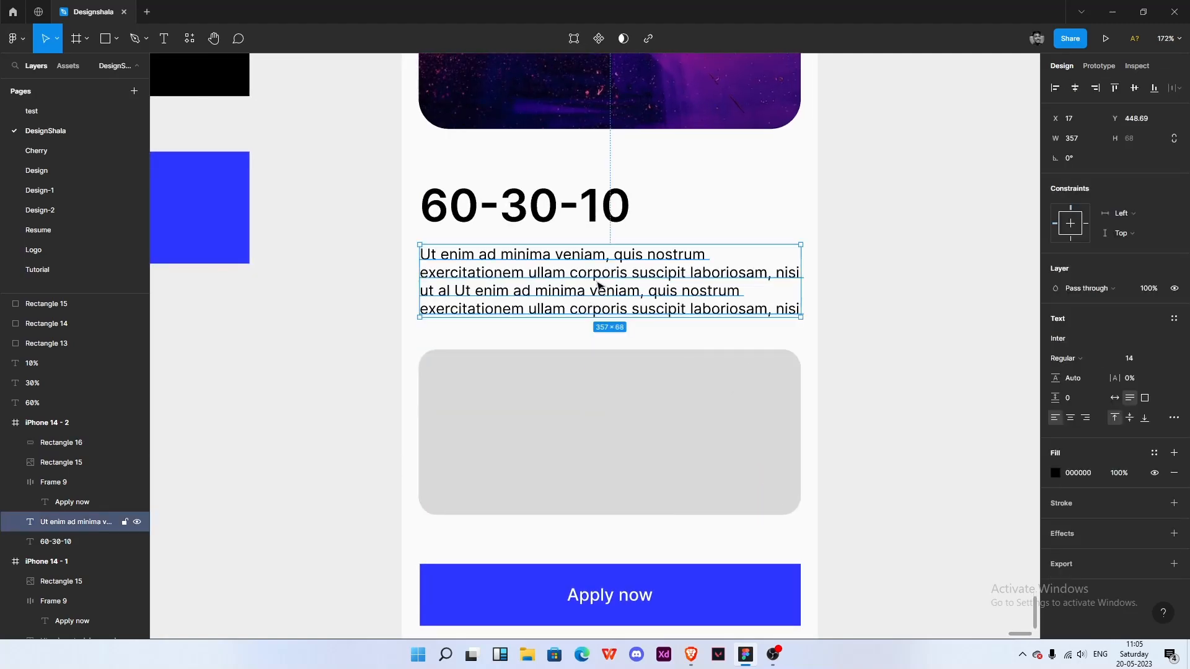
click(571, 225)
shift+click(574, 277)
drag(575, 277, 572, 389)
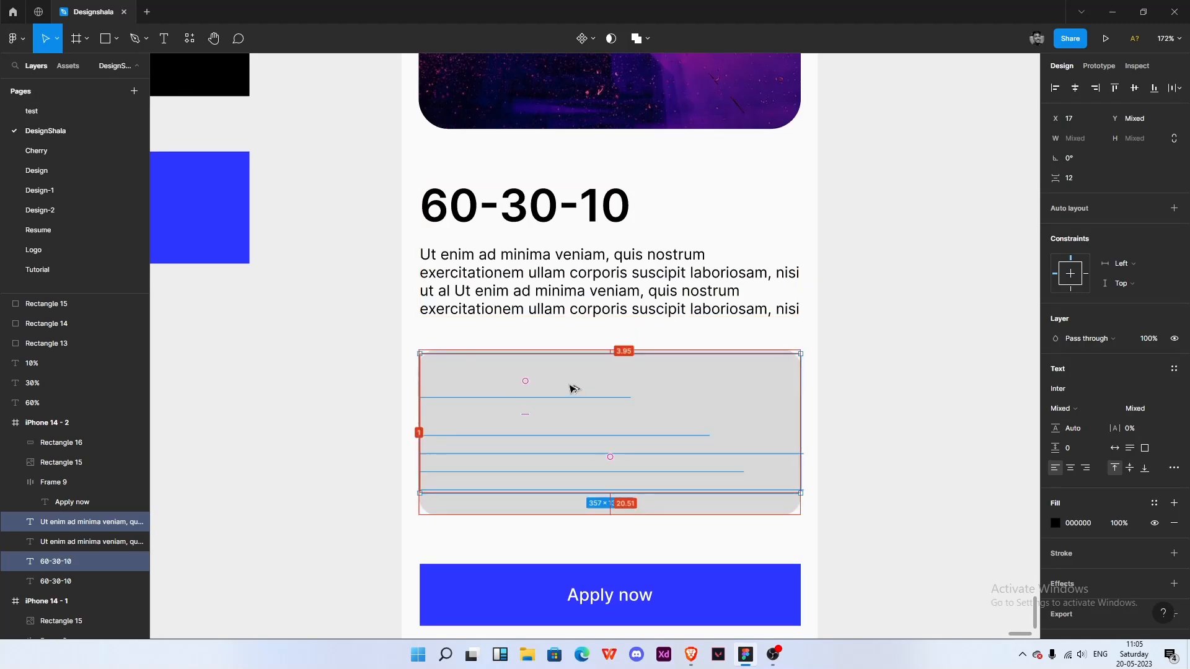
key(alt)
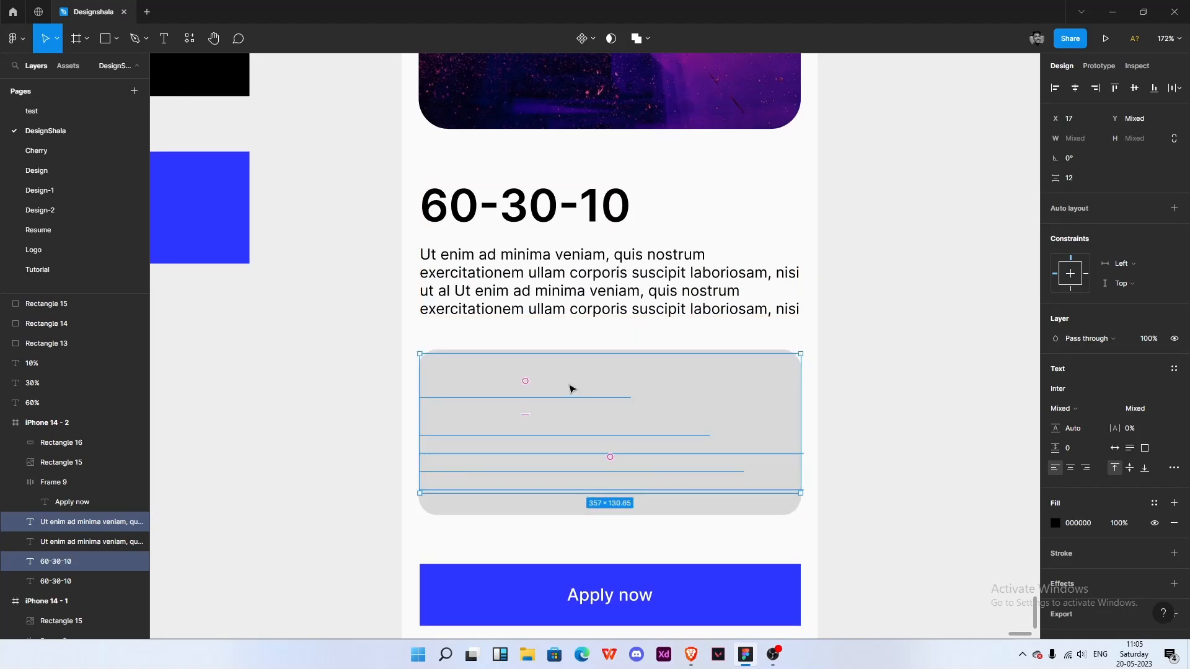
right_click(570, 390)
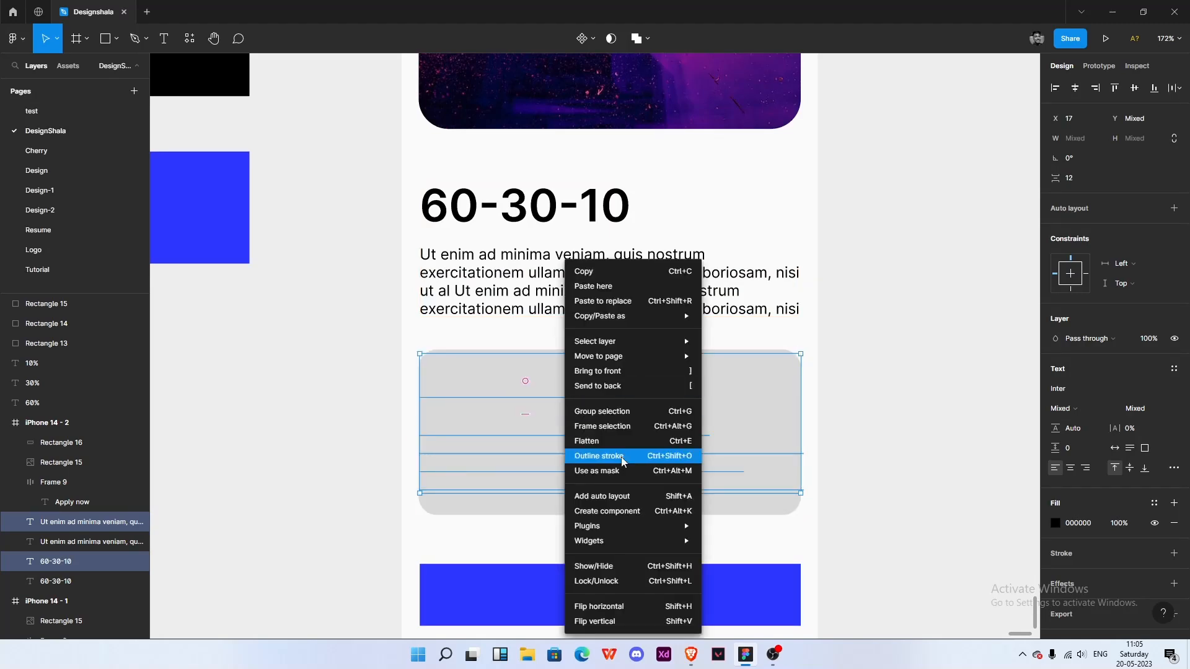
click(614, 371)
click(617, 381)
- Set the copied heading's font size to 24
click(1134, 362)
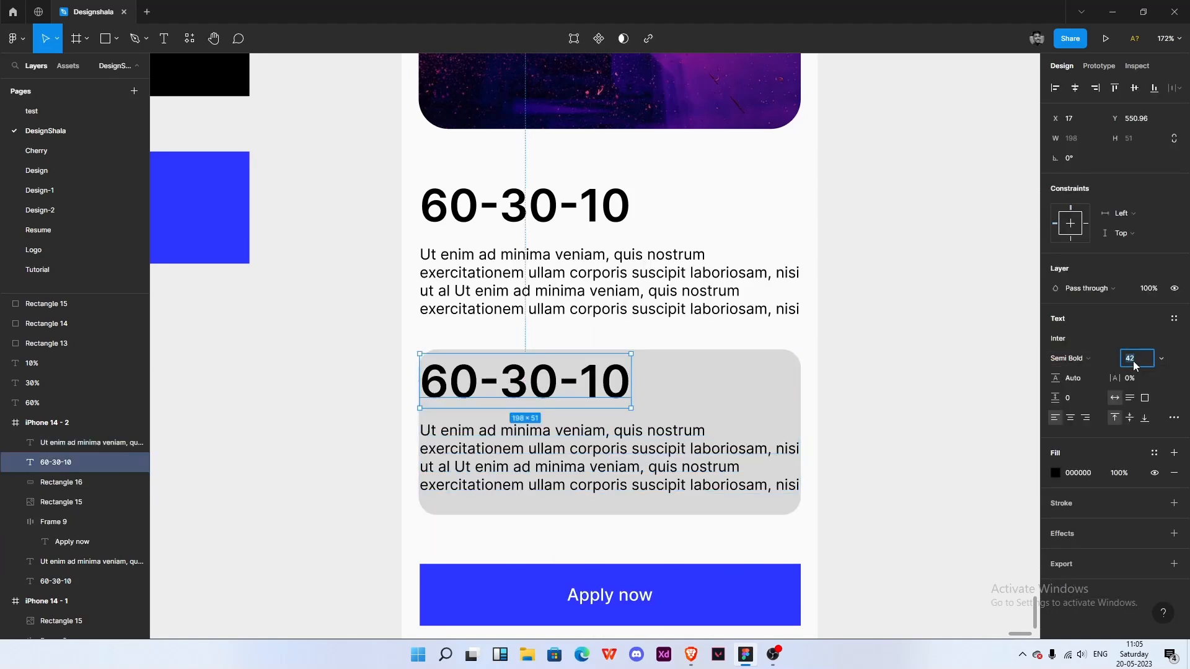
key(Return)
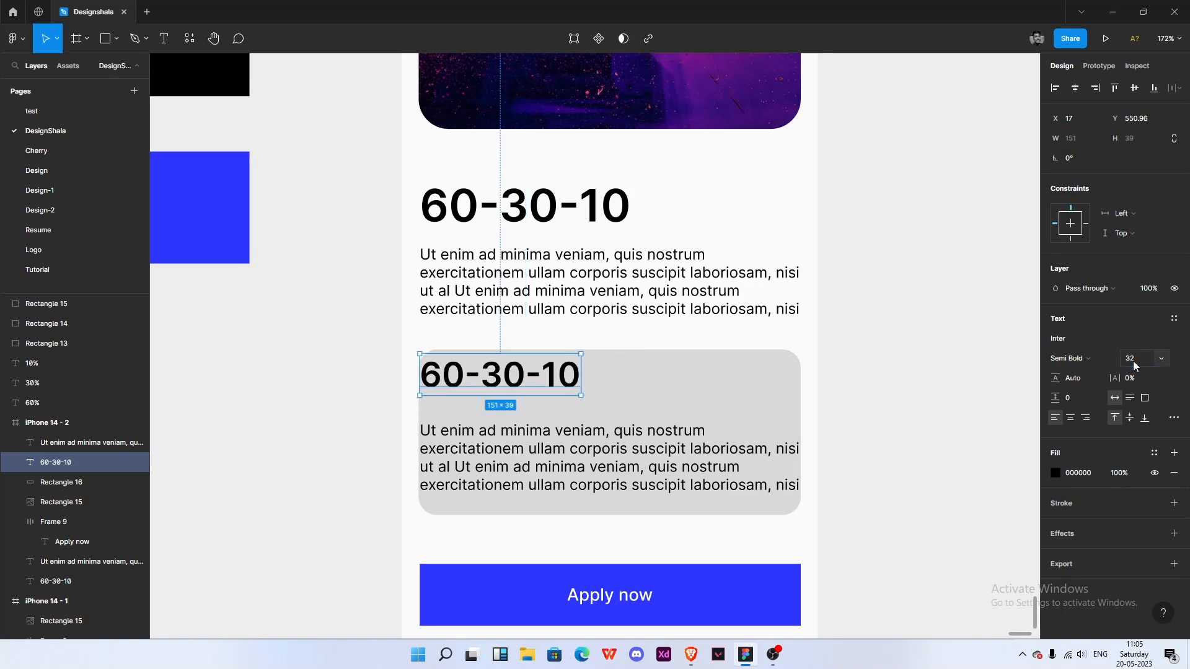
click(1132, 365)
key(Return)
- Move the copied heading inside the rectangle and change its text to Nudge heading
mouse_move(484, 372)
mouse_down()
mouse_move(512, 396)
mouse_move(503, 386)
mouse_up()
double_click(504, 386)
text(Nudge)
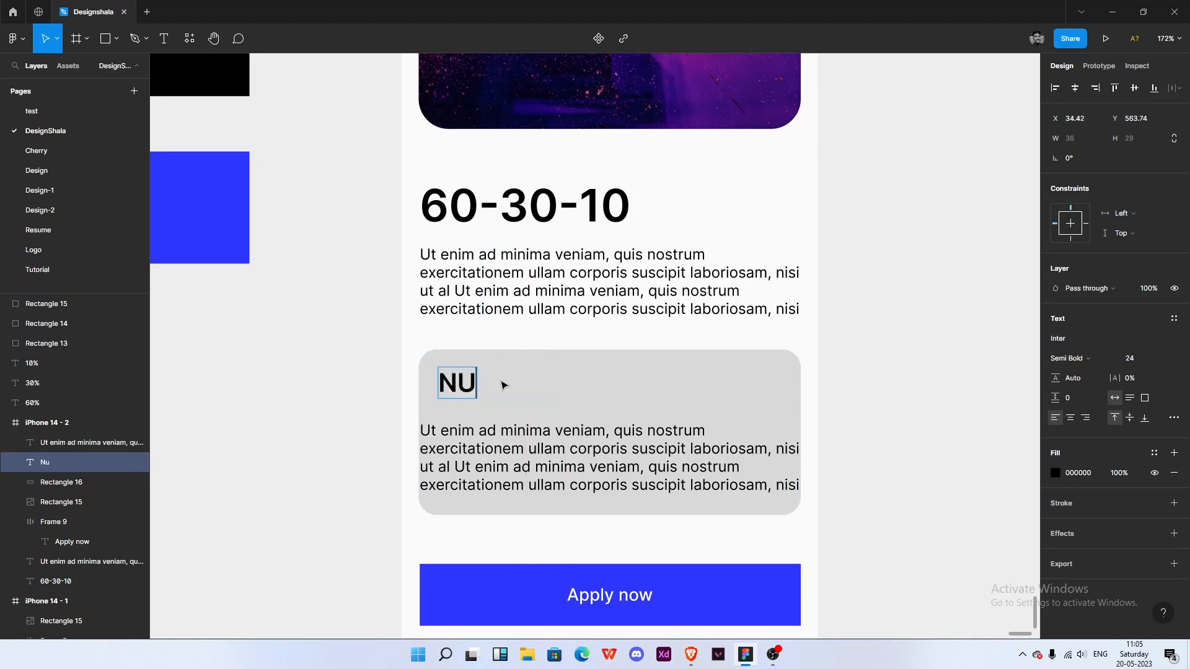
text( heading)
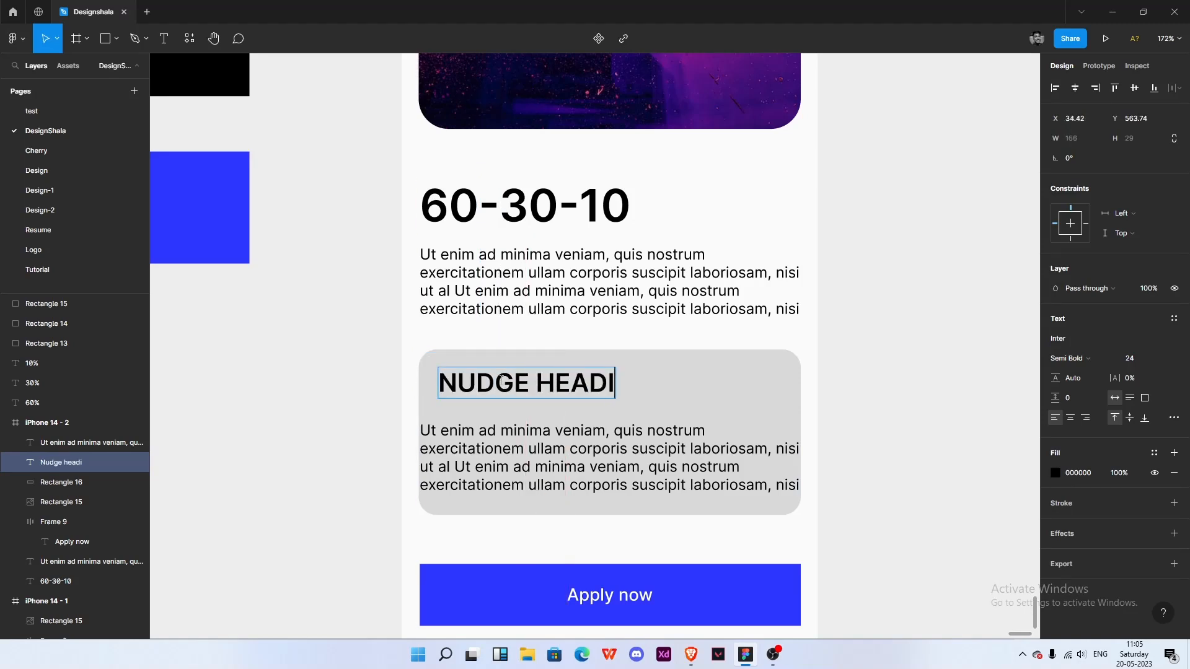
key(Escape)
- Remove the uppercase case styling from the Nudge heading text
click(1174, 417)
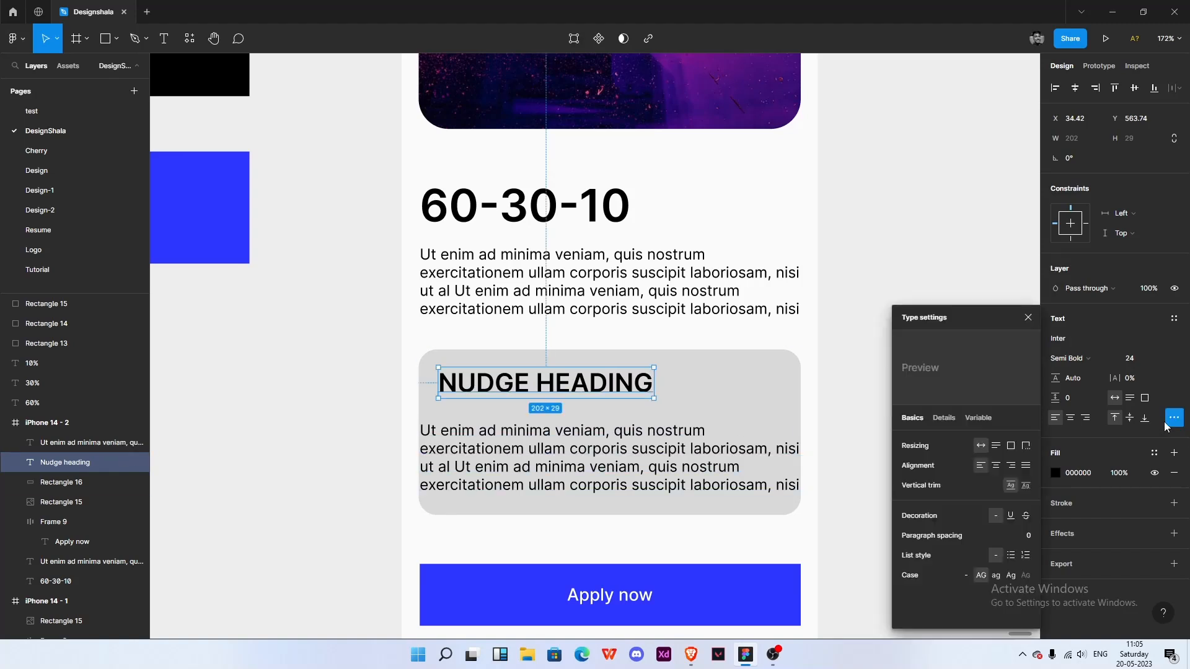
click(966, 576)
click(1028, 317)
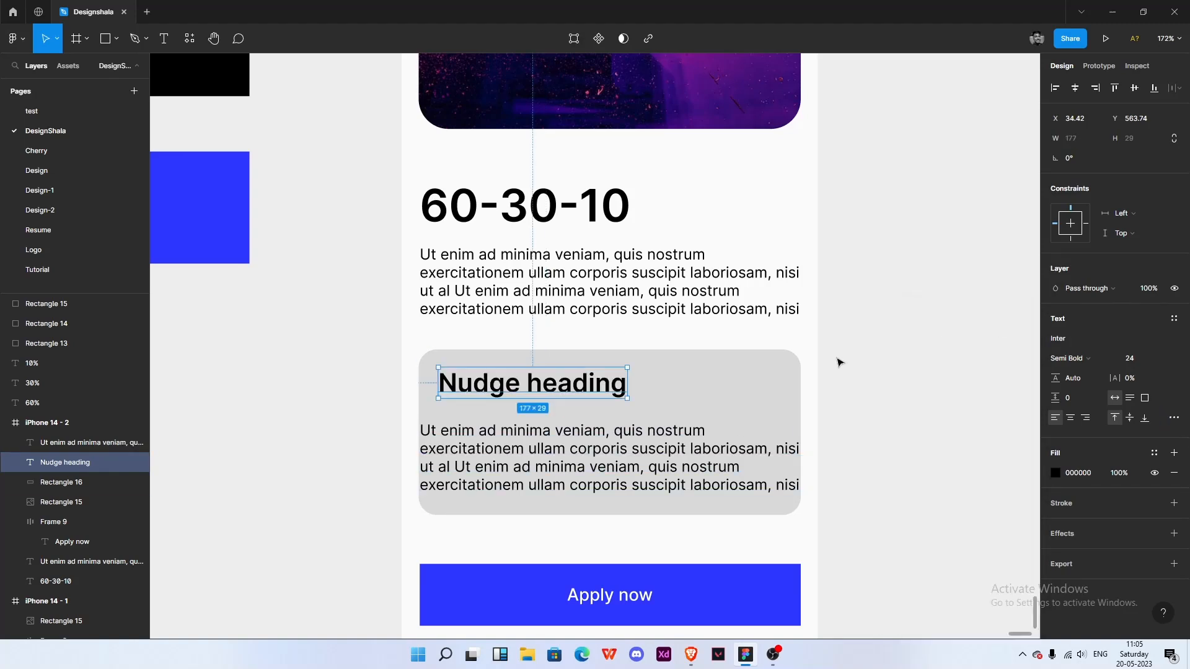
- Move the copied paragraph under the Nudge heading, set its font size to 12 and narrow its width to fit
drag(499, 457, 521, 444)
click(1136, 360)
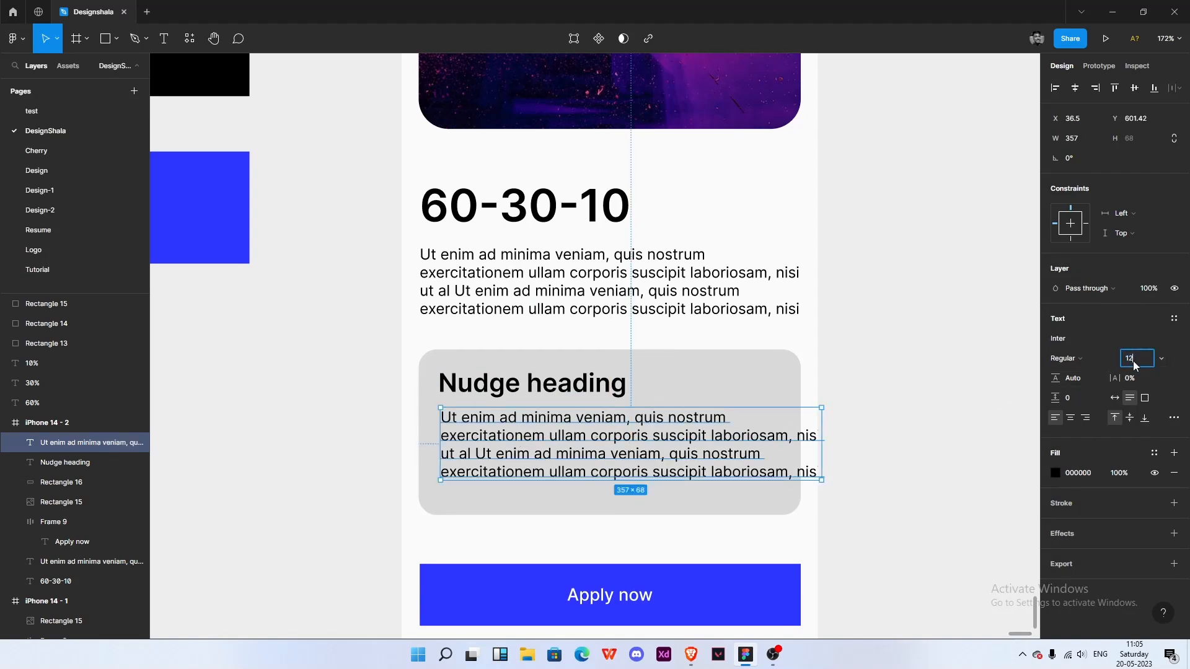
key(Return)
click(816, 433)
click(813, 433)
drag(814, 433, 779, 432)
- Wrap the Nudge heading and its paragraph in an auto layout aligned to the top left
shift+click(600, 390)
drag(600, 389, 602, 399)
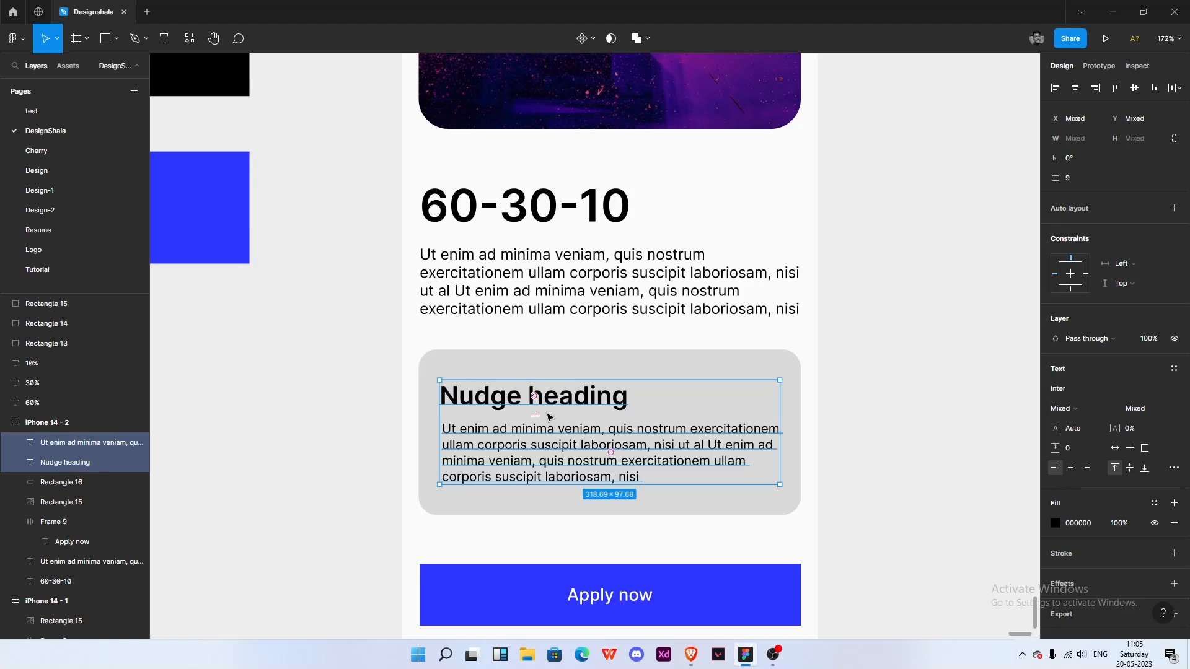
key(shift+a)
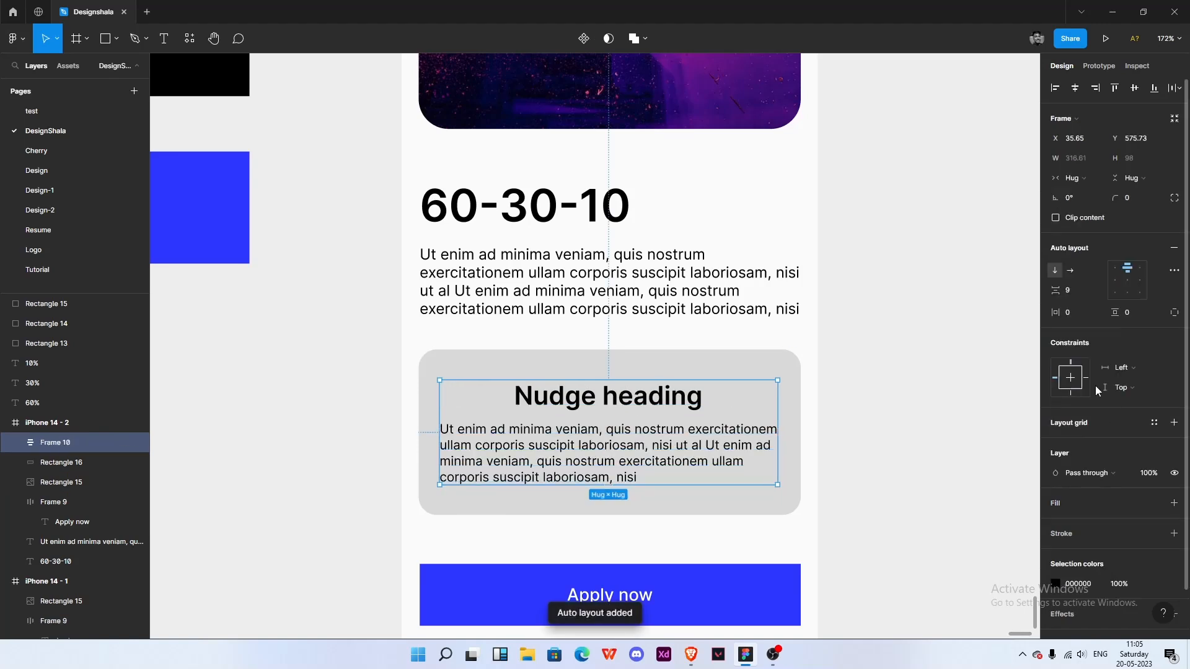
click(1116, 268)
click(882, 372)
click(643, 413)
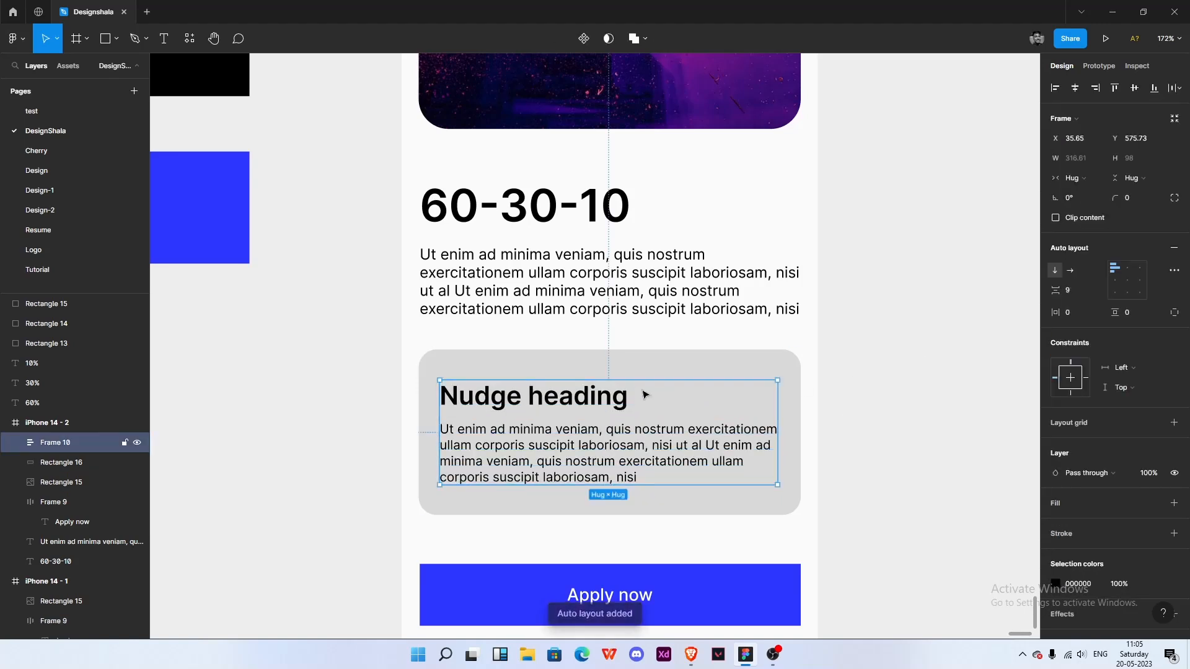
- Group the rounded rectangle with the Nudge heading auto layout frame
click(614, 359)
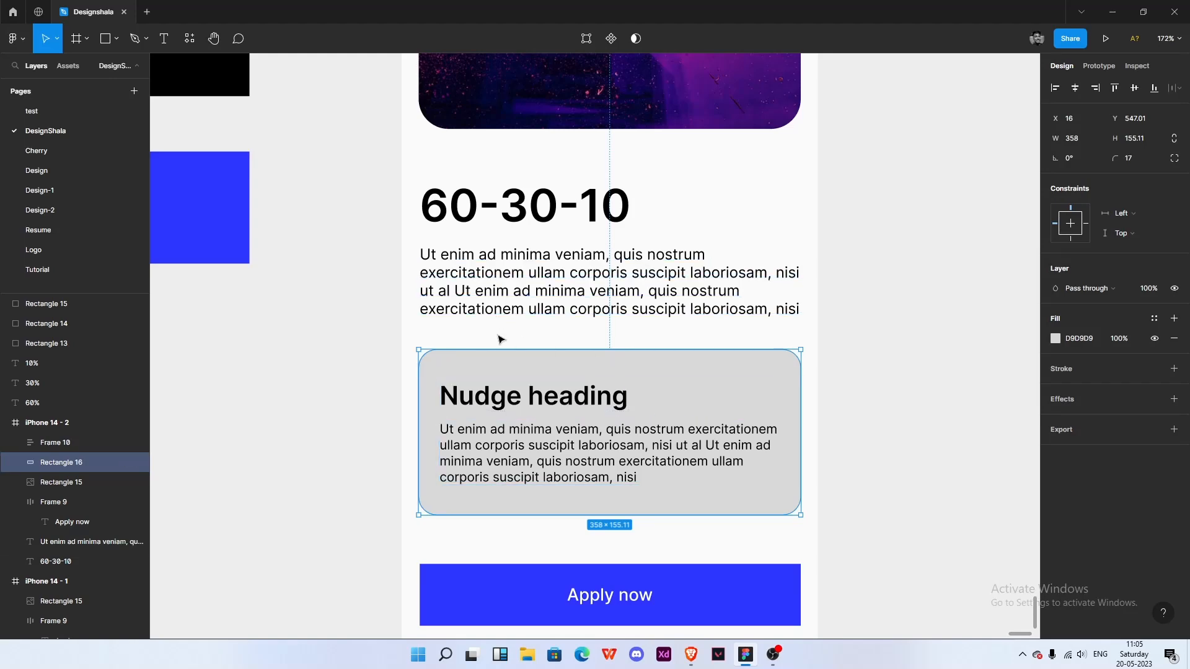
shift+click(566, 462)
key(ctrl+g)
click(826, 351)
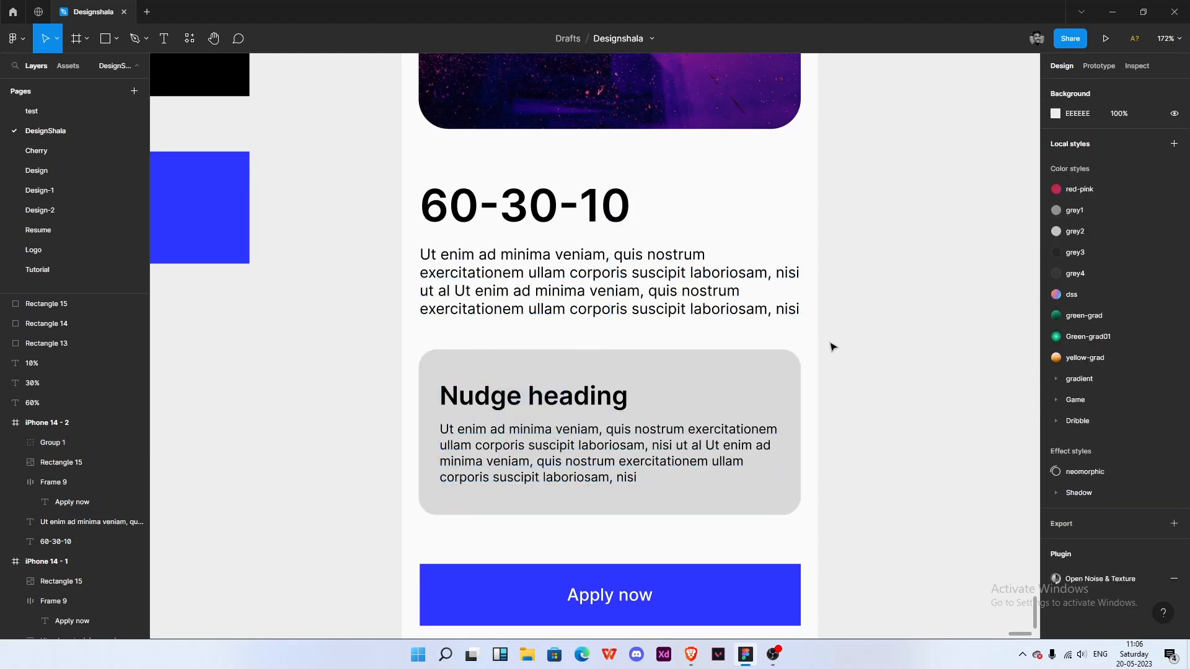
- Examine the new nudge card within the copied phone frame
scroll(826, 351, right, 1)
scroll(701, 343, down, 5)
scroll(675, 401, right, 2)
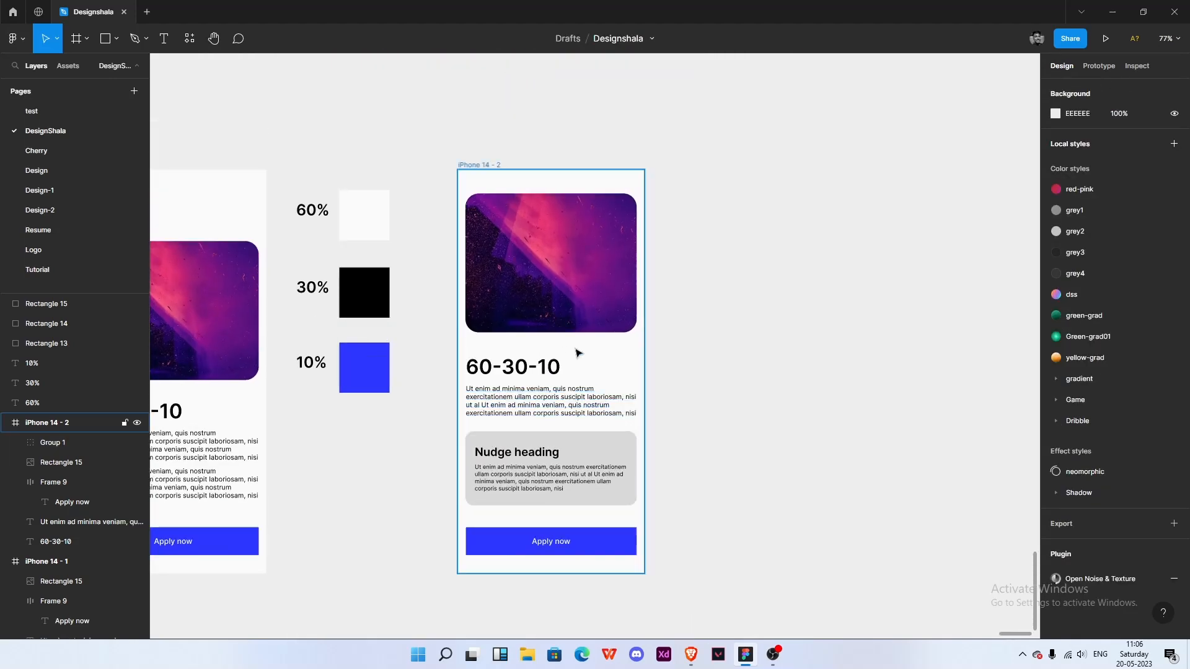
scroll(620, 367, up, 3)
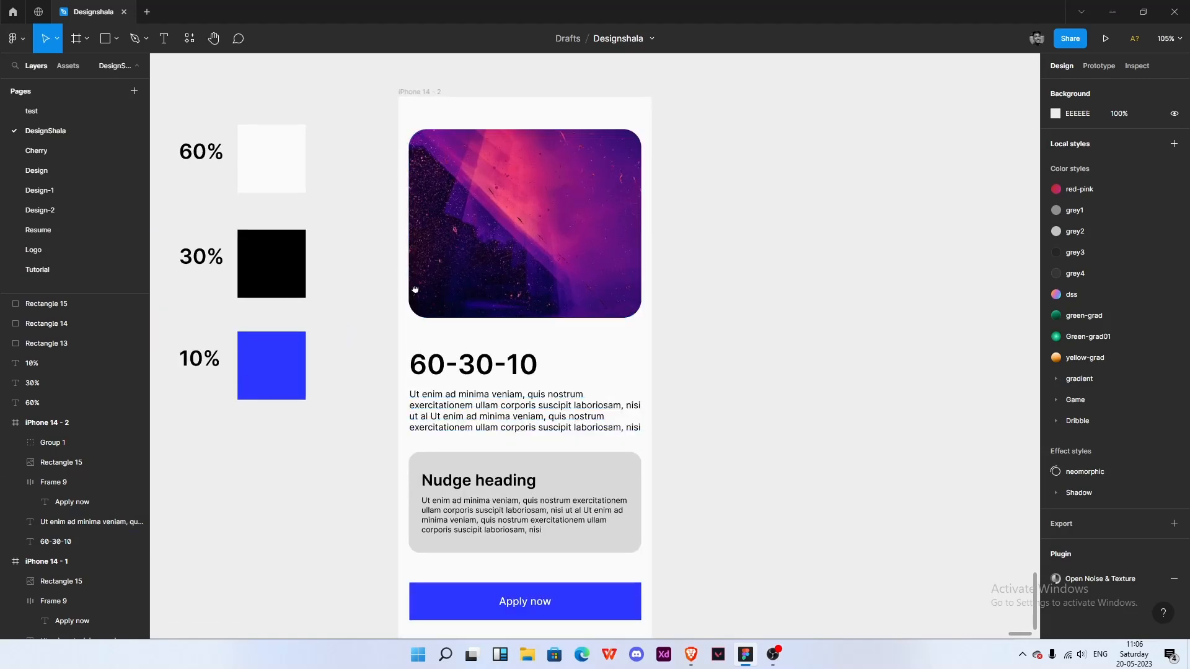
scroll(409, 289, left, 3)
scroll(409, 288, up, 1)
drag(409, 318, 361, 254)
scroll(459, 261, down, 2)
scroll(520, 390, up, 3)
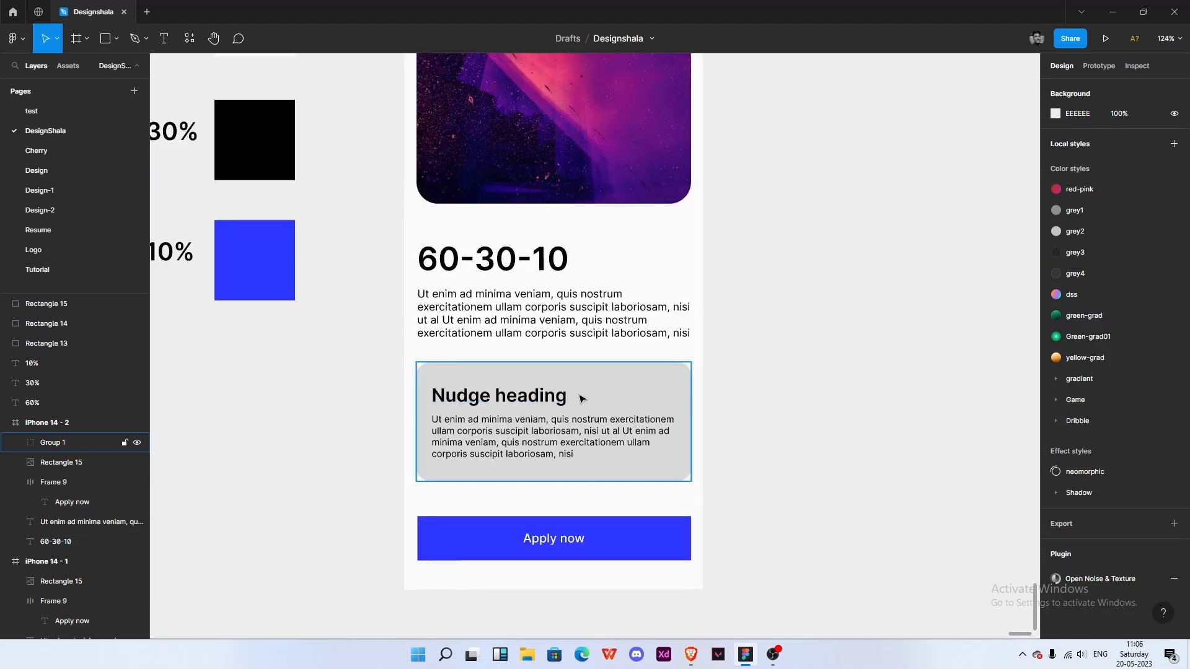
scroll(651, 366, down, 2)
scroll(604, 390, up, 2)
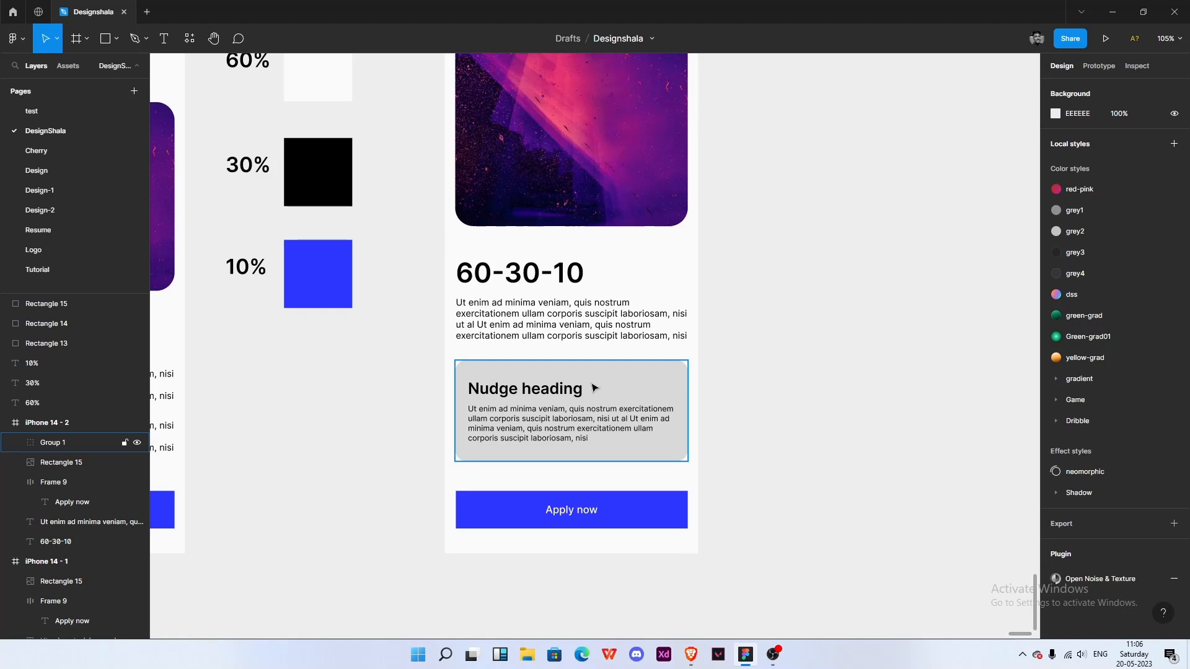
drag(722, 322, 645, 377)
click(505, 428)
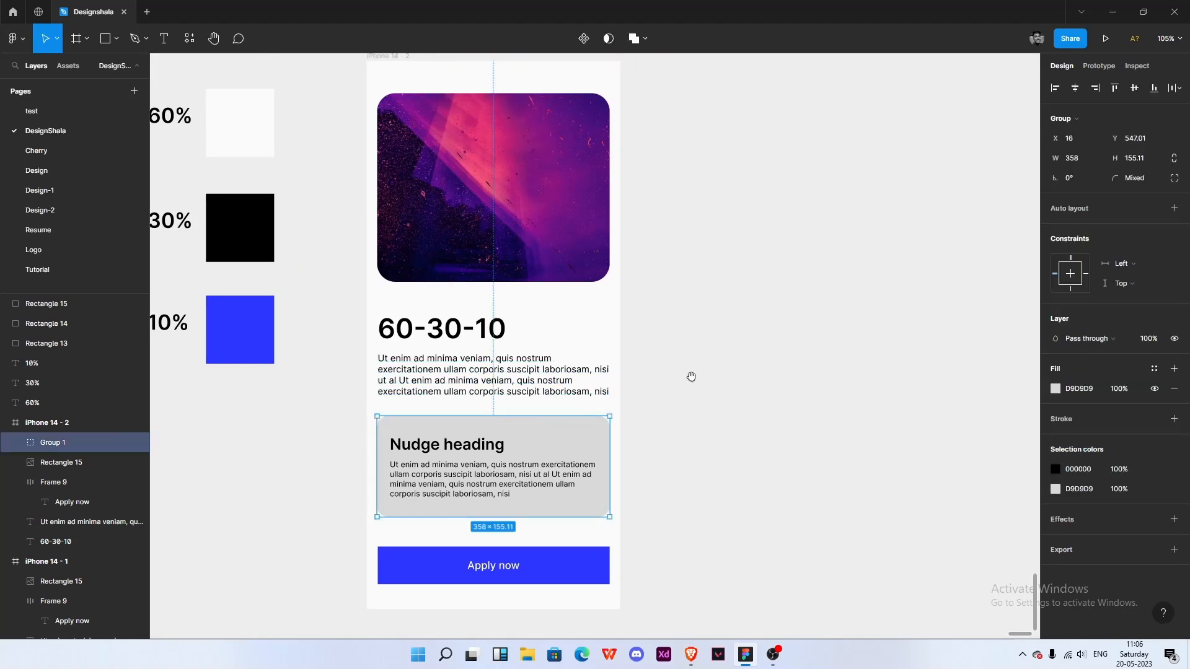
scroll(664, 359, down, 1)
ctrl+scroll(658, 323, down, 3)
scroll(681, 267, up, 1)
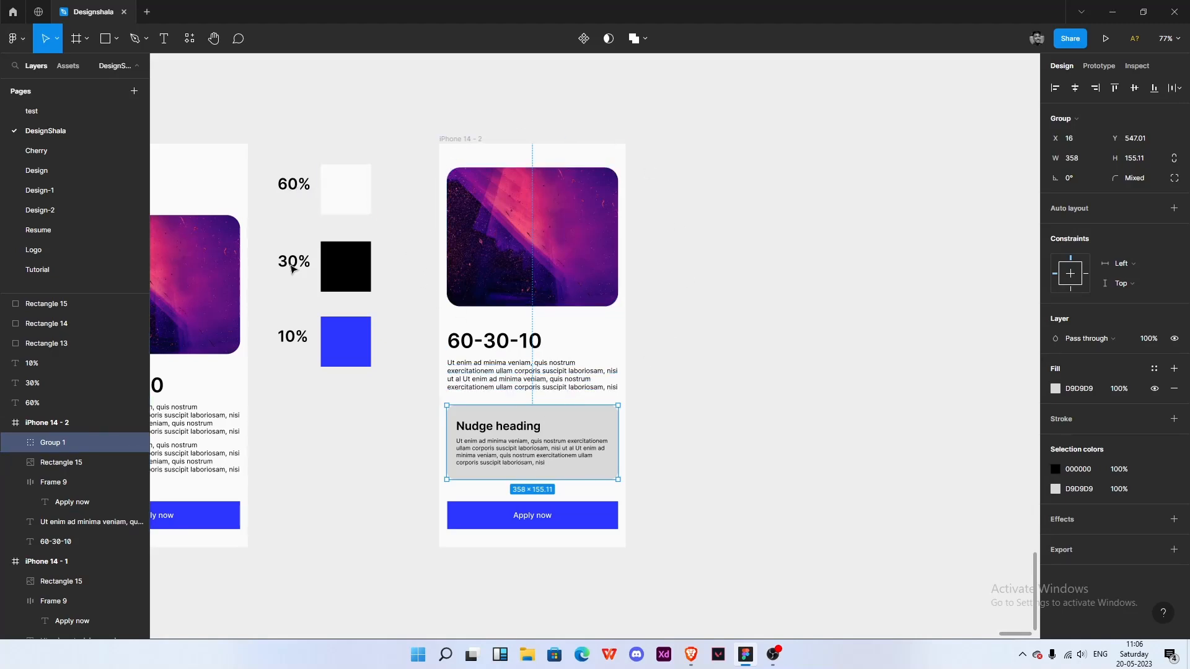
scroll(562, 442, up, 3)
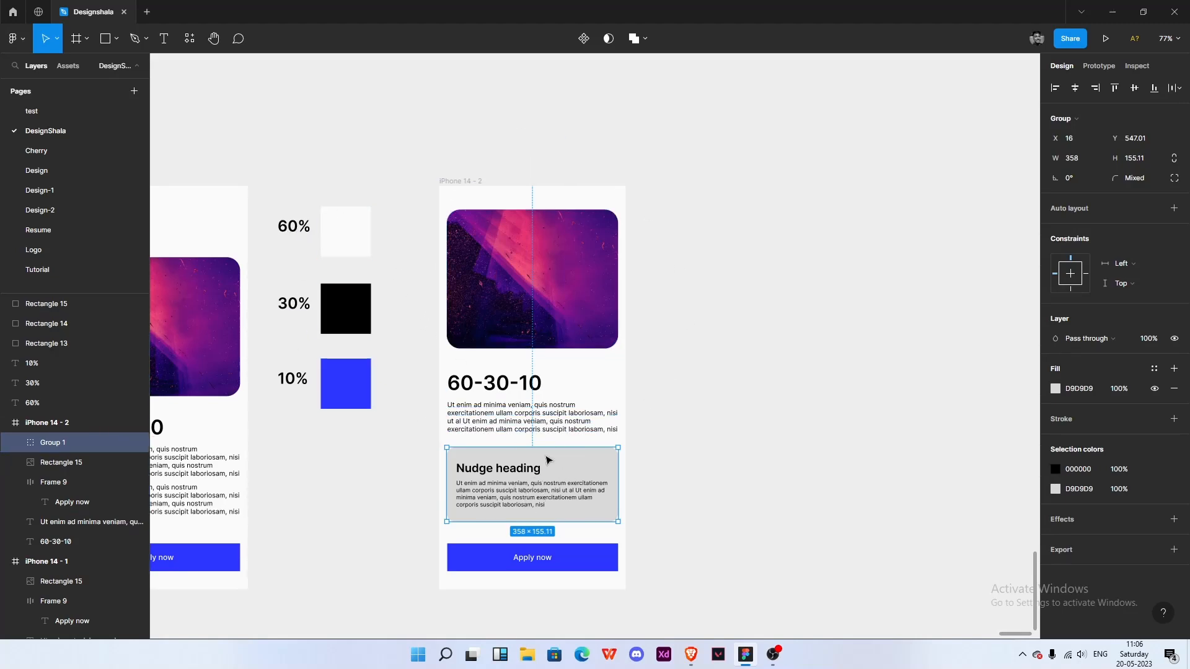
scroll(529, 452, up, 2)
- Duplicate the three colour swatches and their percentage labels to the right of the copied frame
drag(214, 128, 345, 374)
drag(311, 247, 775, 247)
click(747, 422)
drag(770, 403, 685, 415)
- Swap the 60% and 30% labels on the duplicated swatches
scroll(598, 434, up, 1)
drag(825, 242, 819, 278)
mouse_move(697, 161)
mouse_down()
mouse_move(643, 238)
mouse_move(643, 327)
mouse_move(647, 261)
mouse_move(694, 170)
mouse_up()
click(696, 268)
drag(654, 258, 699, 271)
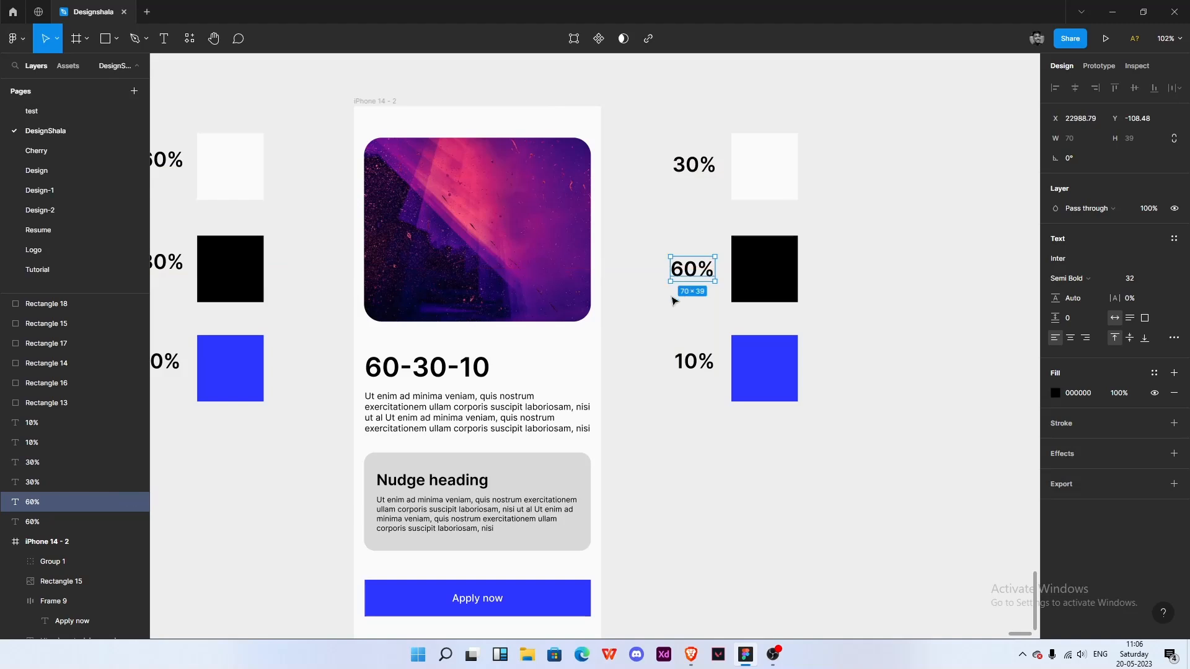
click(675, 293)
- Fill the nudge card rectangle with black sampled from the black swatch
scroll(675, 292, down, 3)
scroll(805, 314, up, 2)
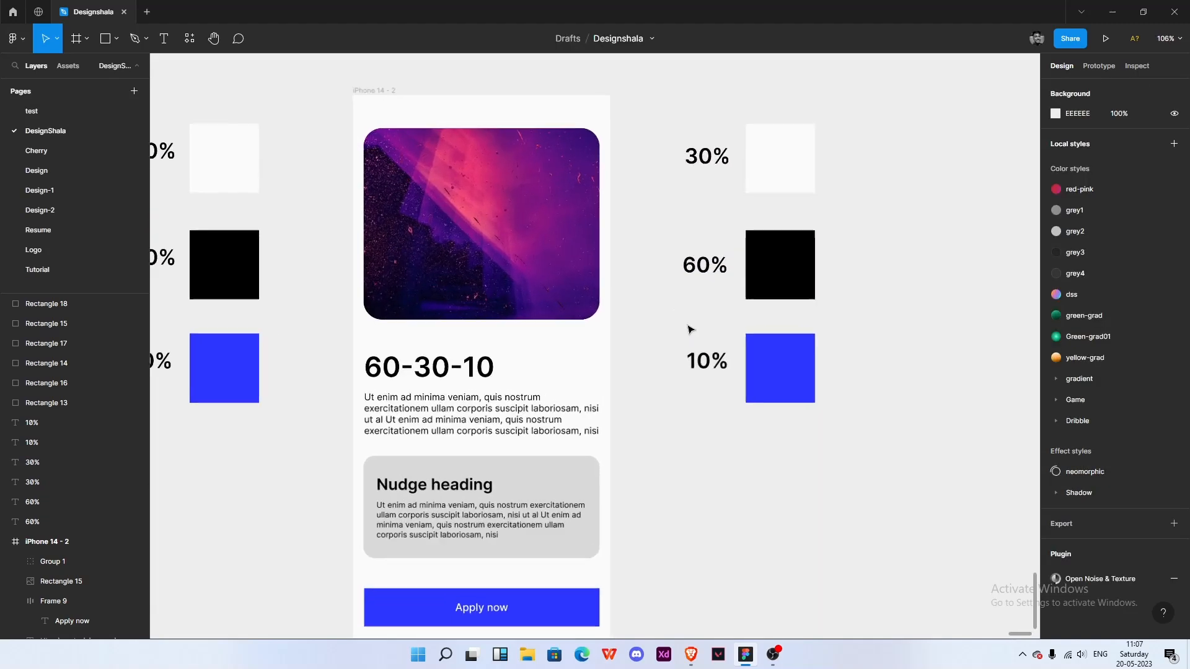
scroll(749, 313, left, 2)
scroll(681, 375, down, 2)
double_click(642, 404)
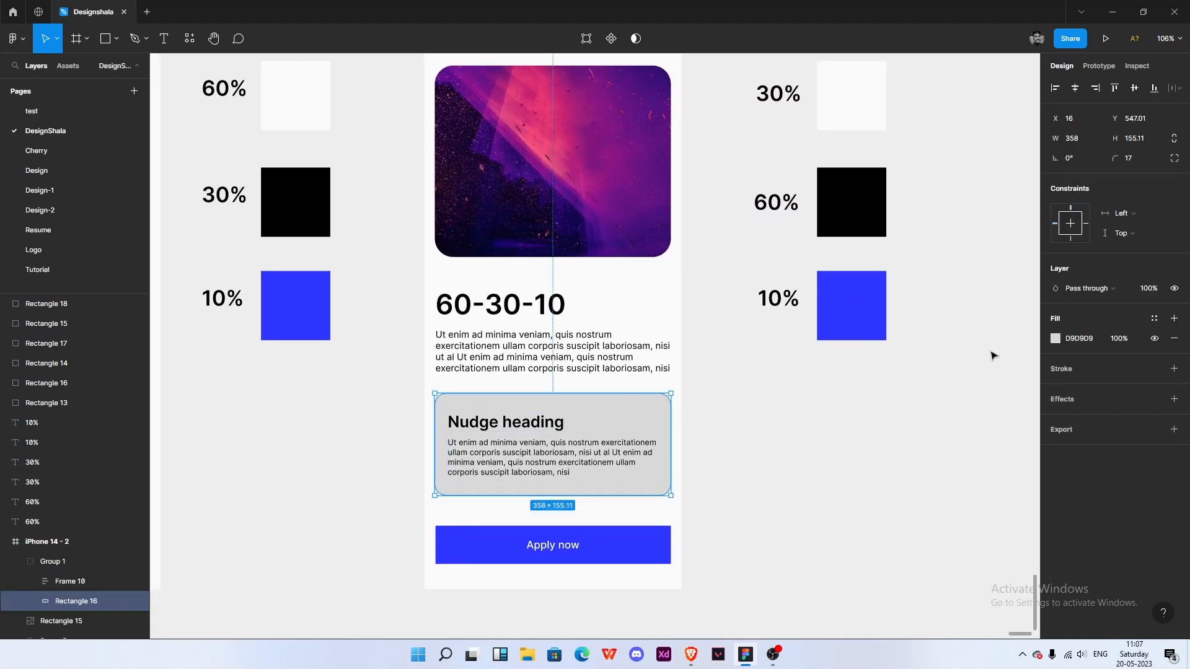
click(1055, 338)
click(910, 501)
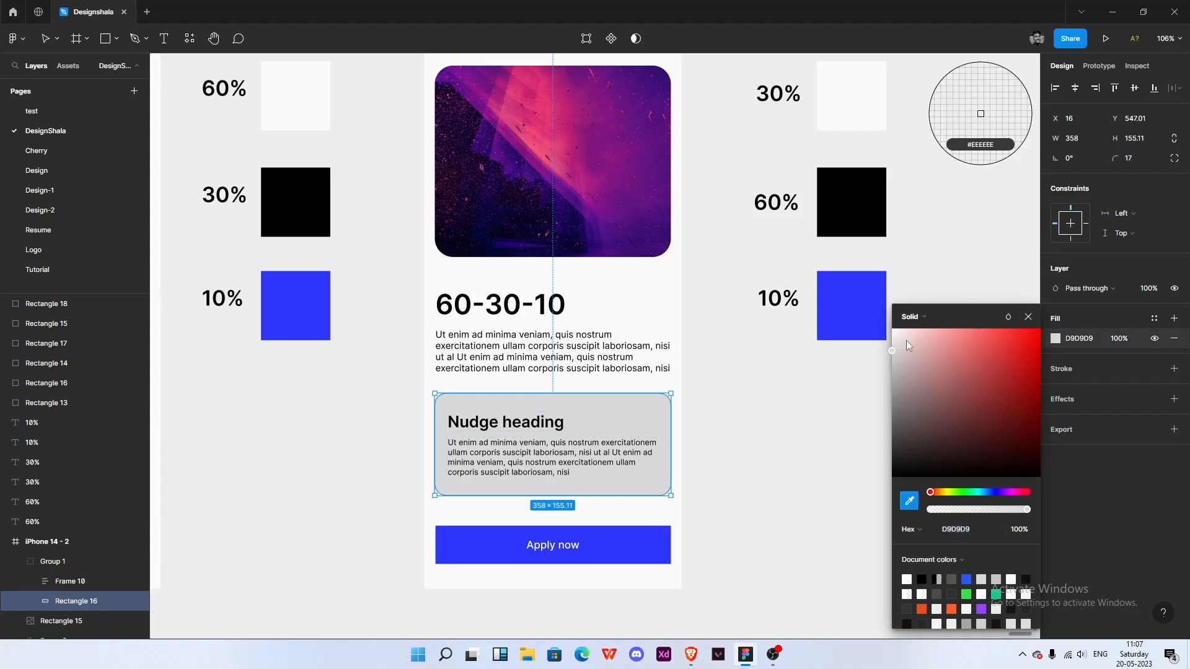
click(844, 196)
click(765, 412)
- Colour the Nudge heading and paragraph text with the light swatch colour
double_click(514, 413)
double_click(515, 428)
click(694, 447)
click(523, 445)
double_click(523, 445)
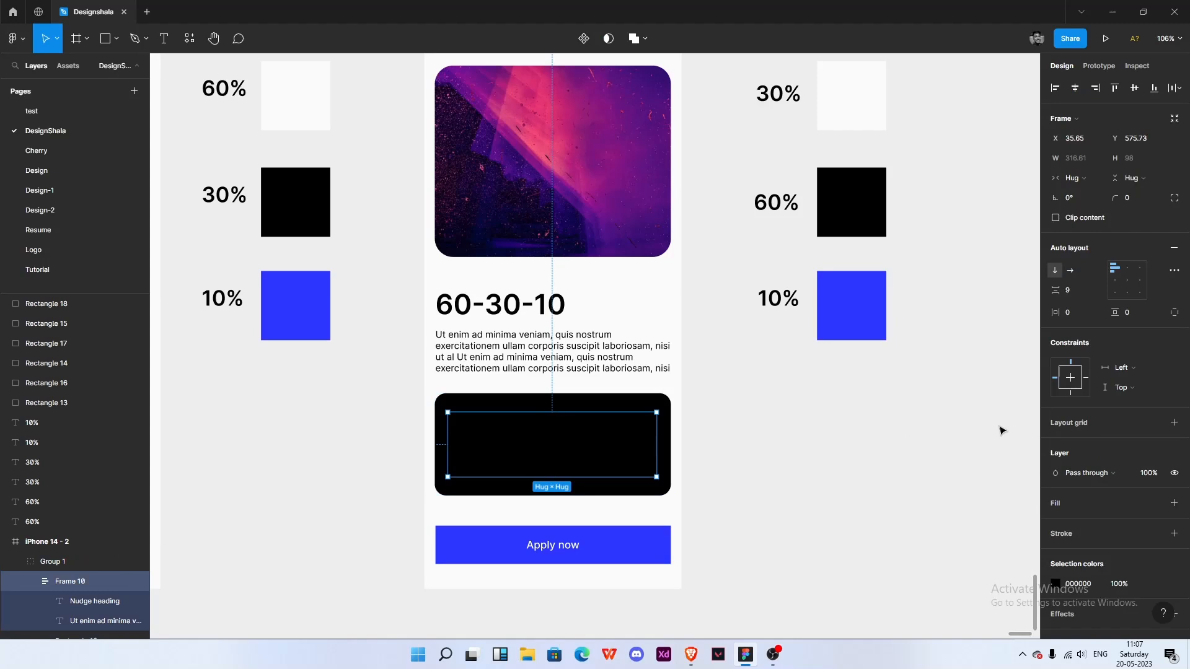
click(1057, 583)
click(909, 501)
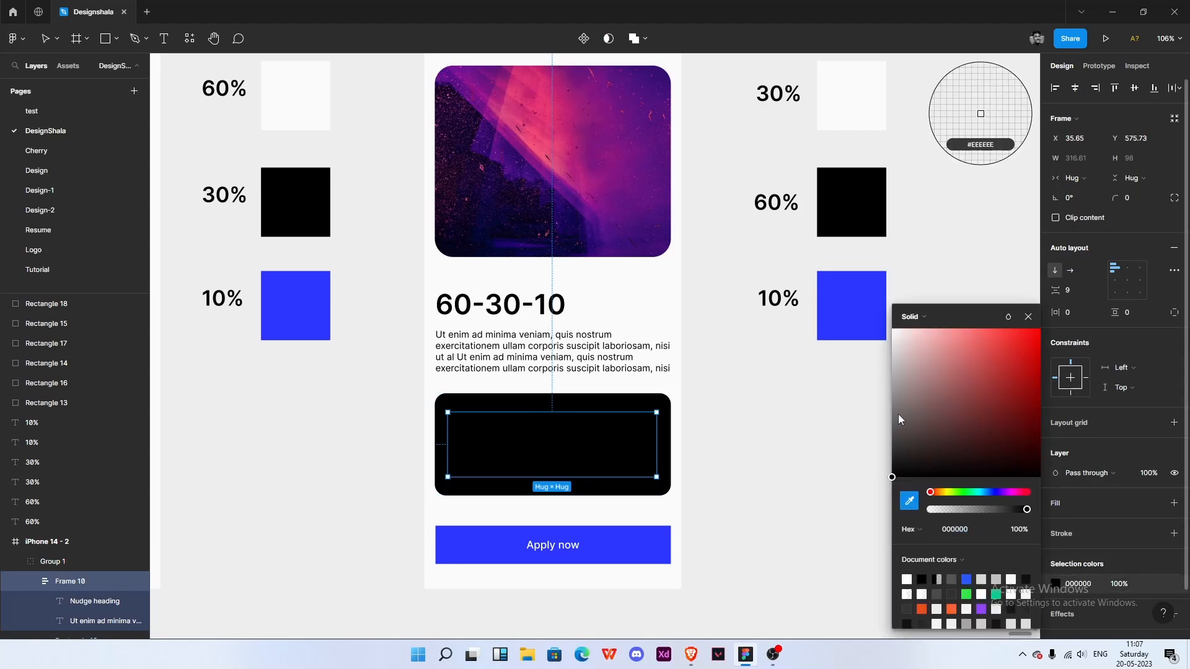
click(853, 119)
click(762, 372)
scroll(749, 382, down, 5)
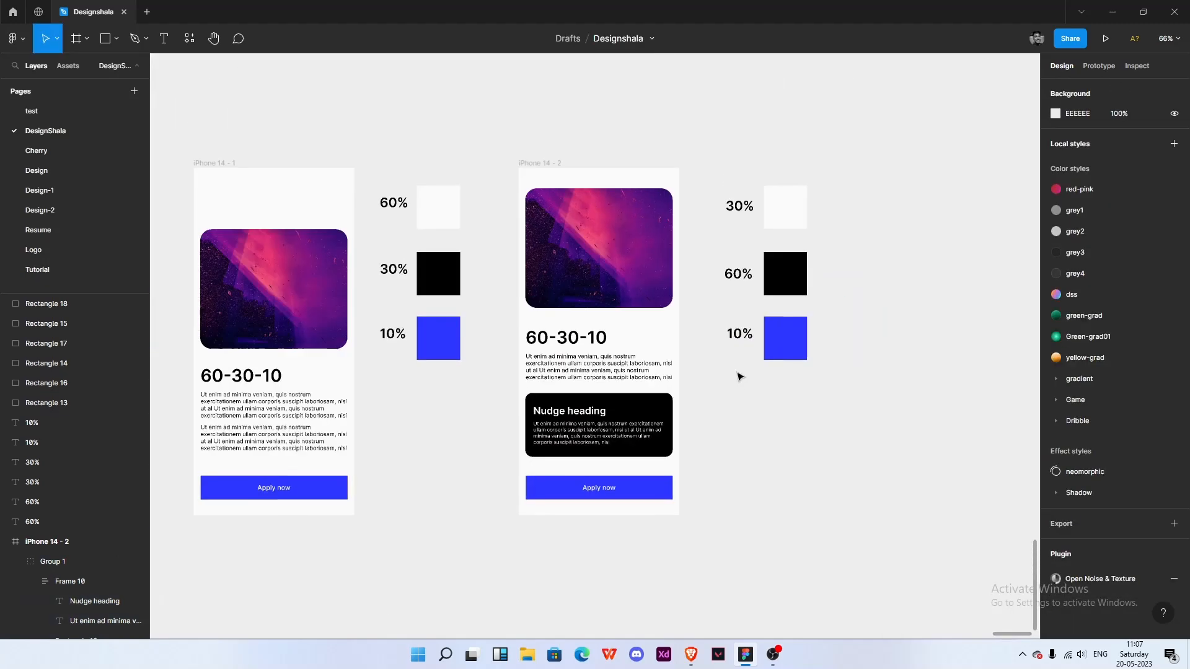
scroll(733, 364, up, 5)
scroll(667, 385, down, 2)
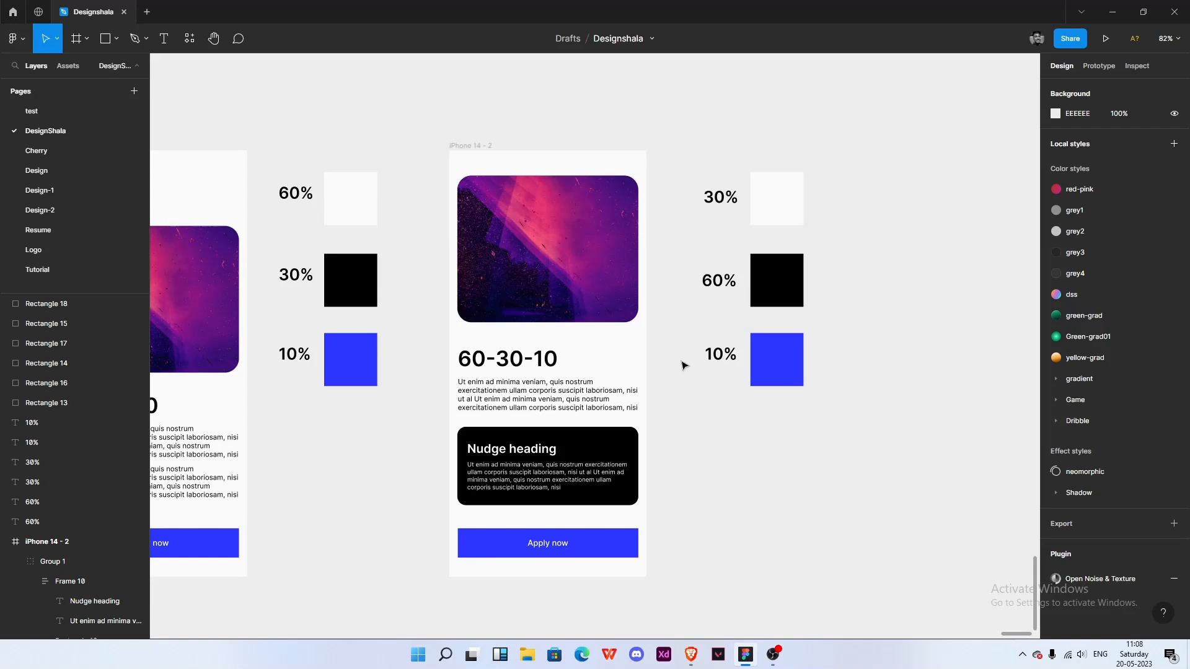
- Review the original and variant iPhone frames side by side with their colour swatches
scroll(682, 392, right, 2)
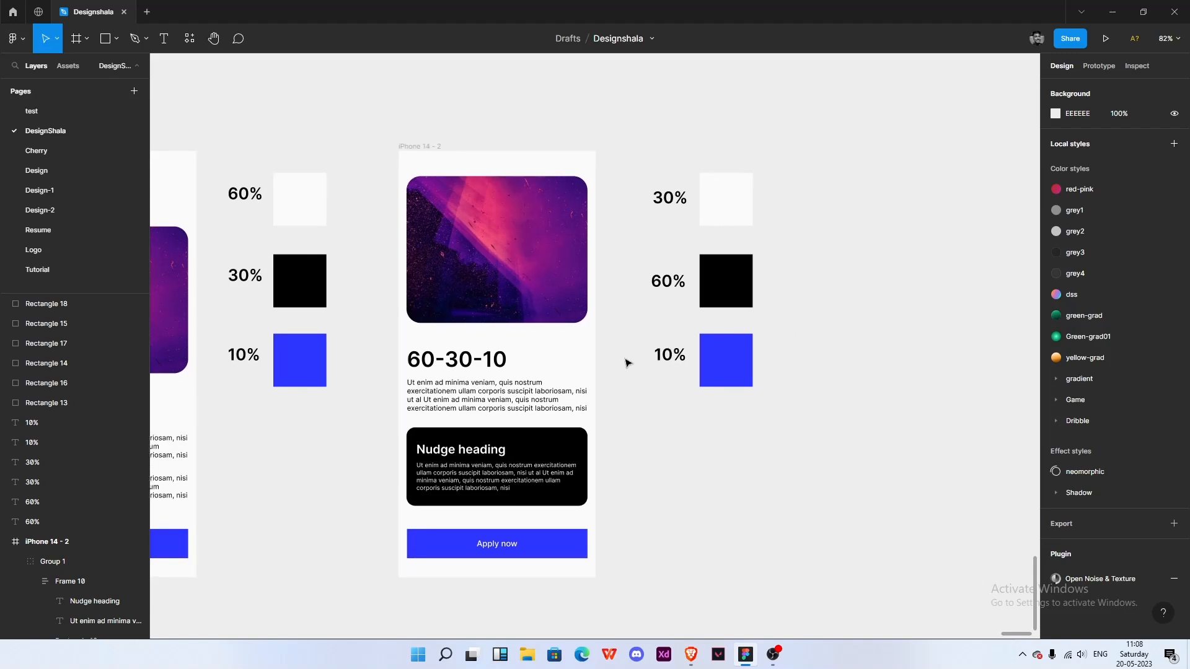
scroll(664, 409, down, 1)
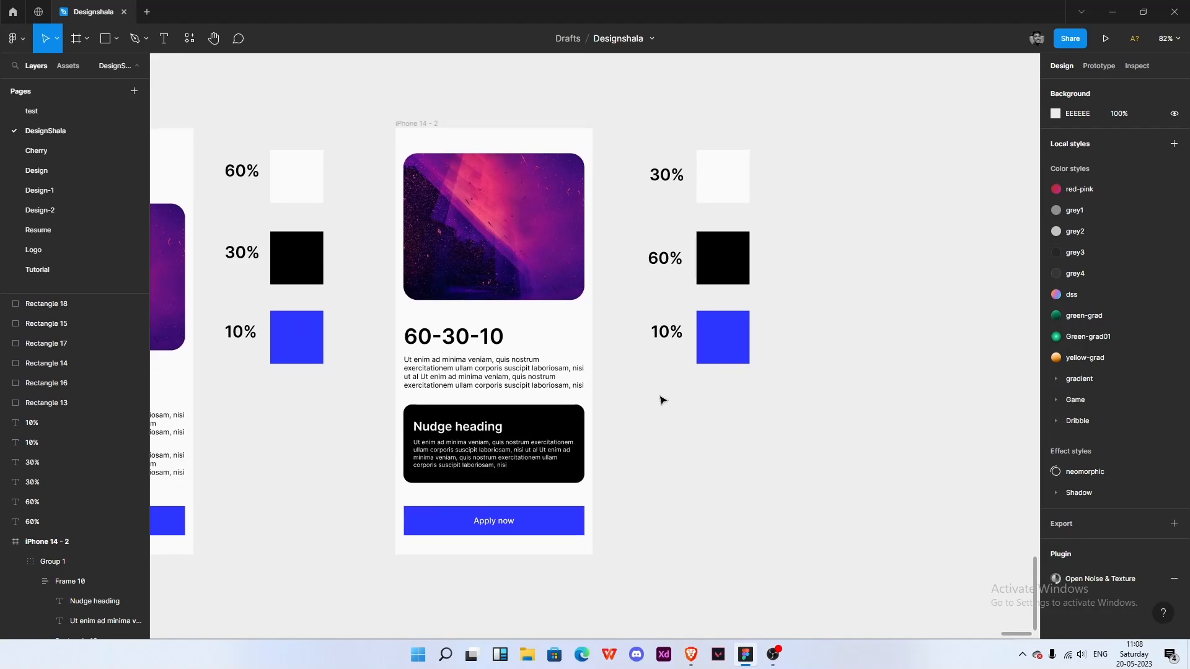
drag(626, 340, 643, 365)
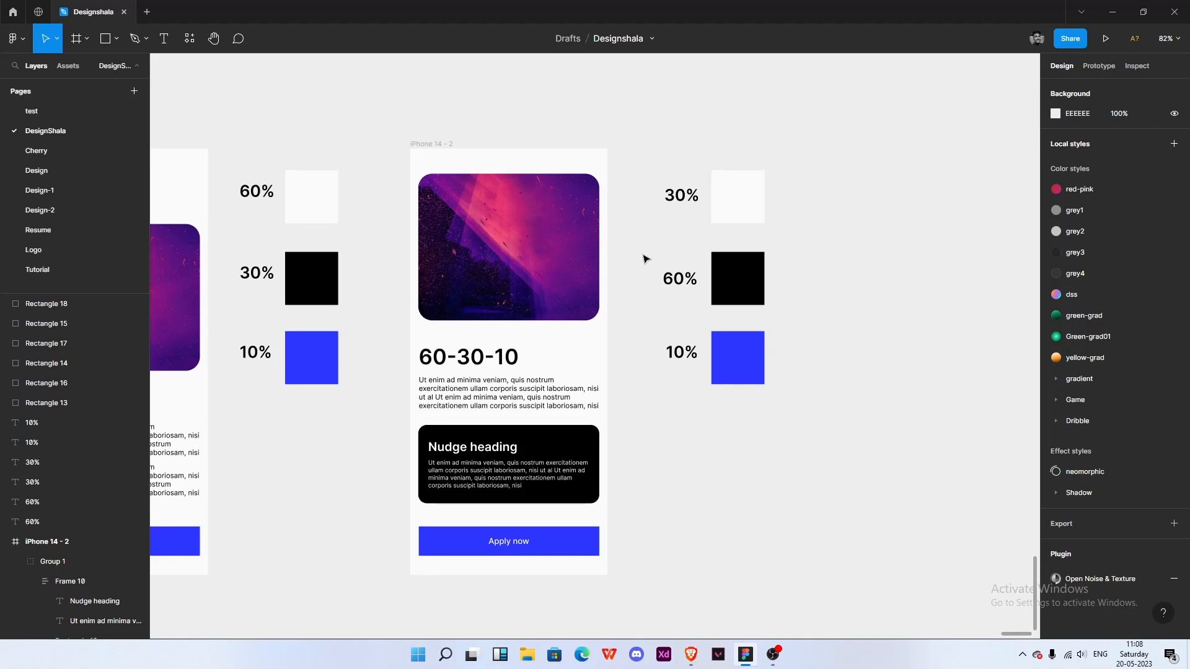
drag(643, 255, 714, 264)
scroll(716, 263, down, 4)
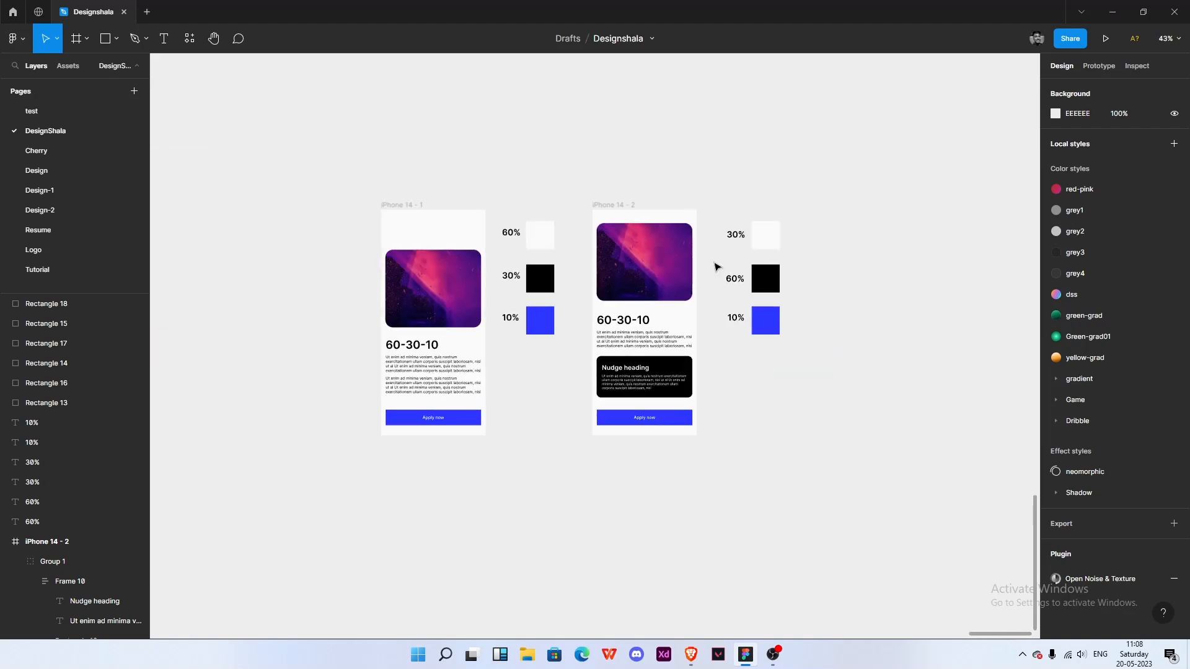
scroll(717, 266, up, 4)
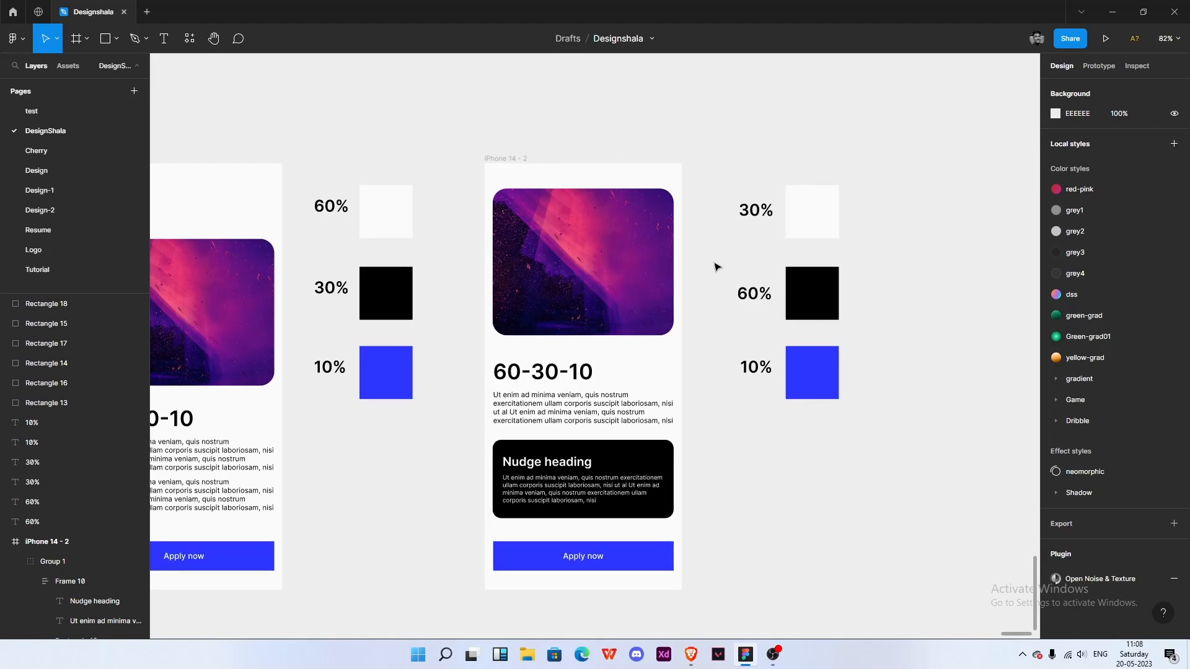
drag(717, 267, 826, 250)
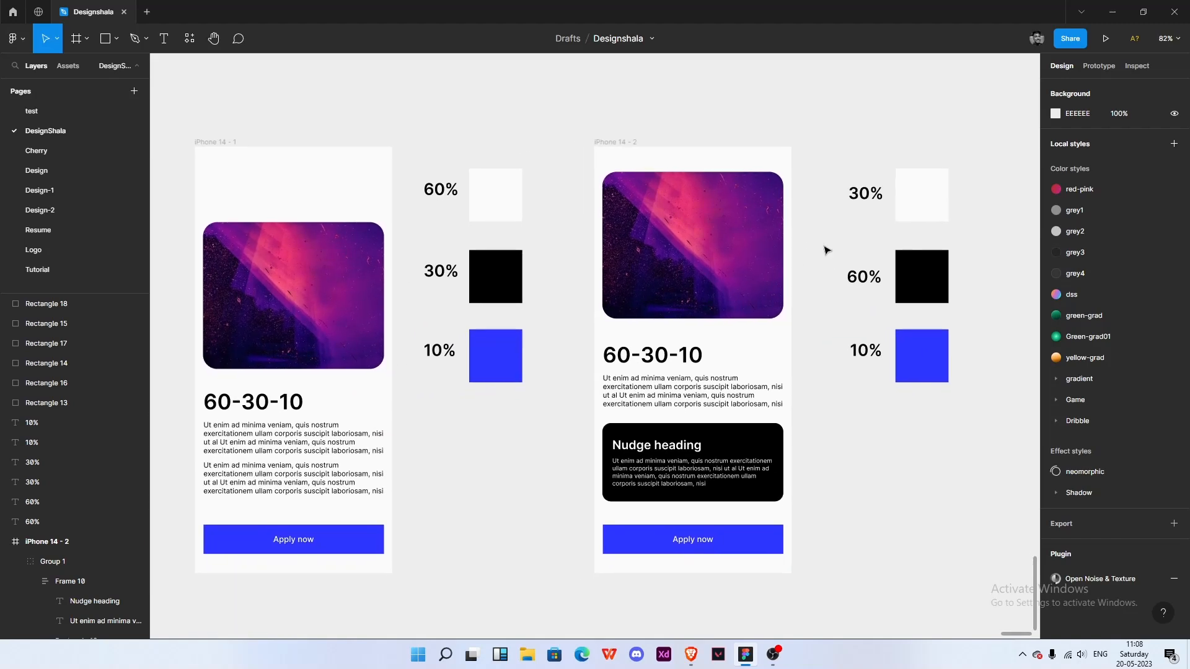